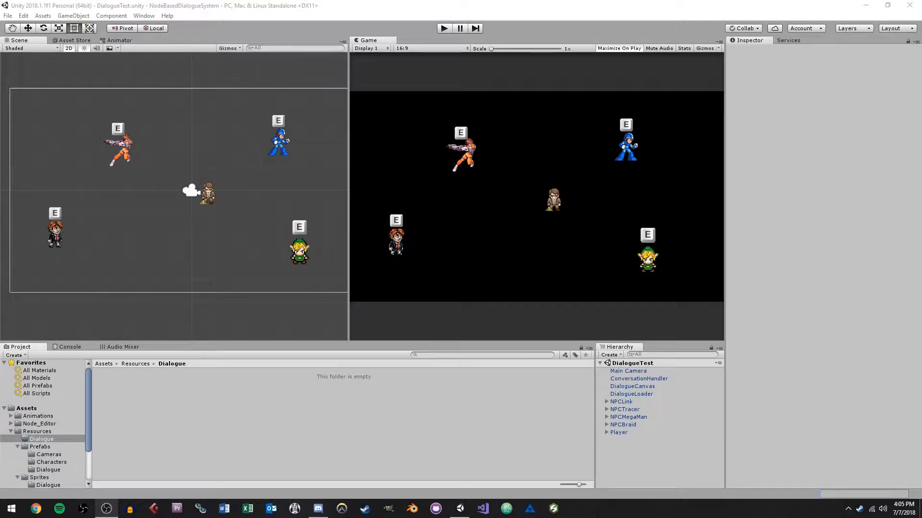
Step: Browse the Scenes folder and the top-level Assets folder of the project
{"action": "left_click", "coordinate": [510, 3]}
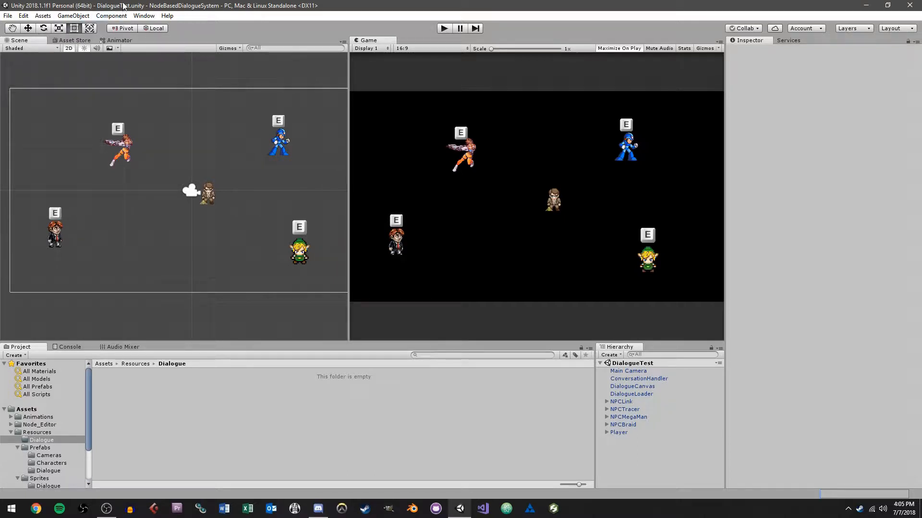
{"action": "scroll", "coordinate": [16, 444], "scroll_direction": "down", "scroll_amount": 3}
{"action": "left_click", "coordinate": [33, 452]}
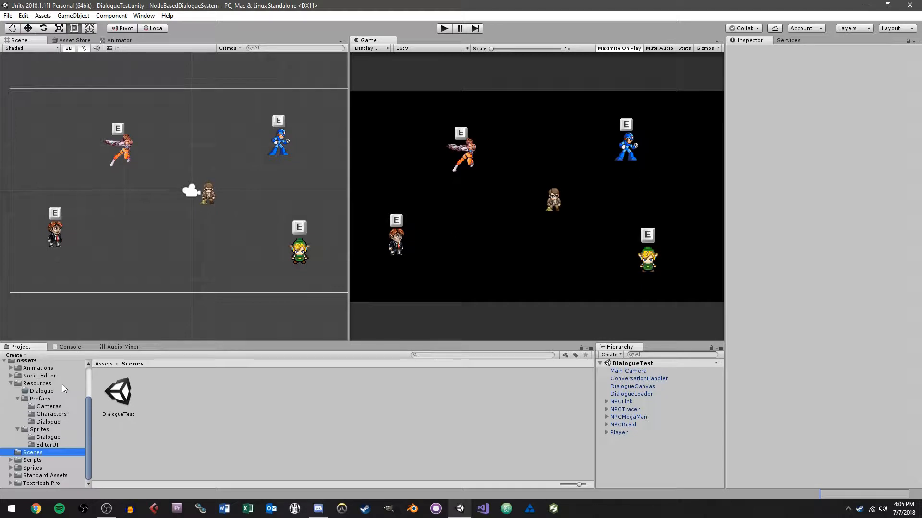
{"action": "left_click", "coordinate": [29, 363]}
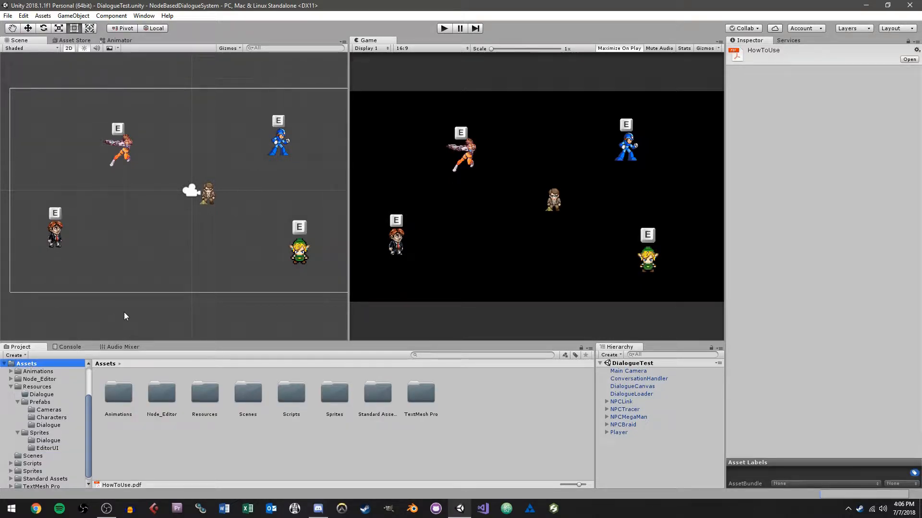
Step: Open the Dialogue Editor window and widen it
{"action": "left_click", "coordinate": [143, 16]}
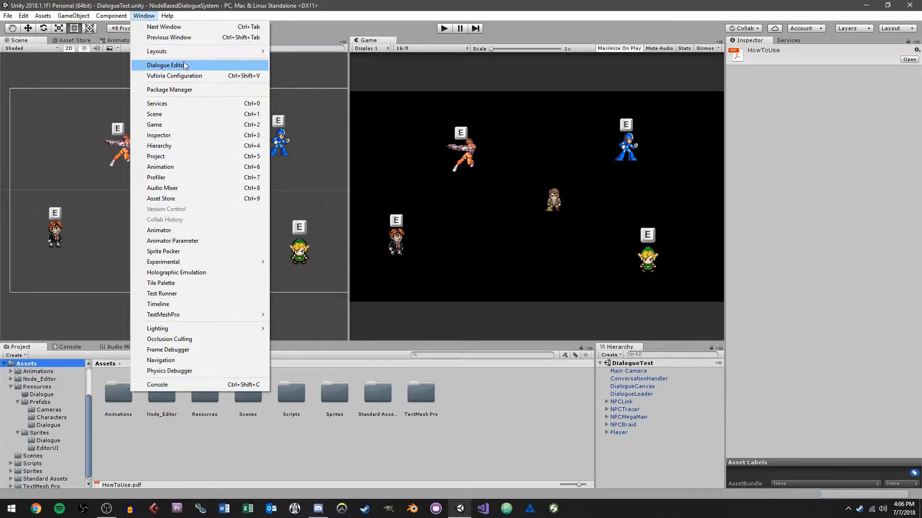
{"action": "left_click", "coordinate": [204, 66]}
{"action": "left_click_drag", "start_coordinate": [86, 114], "coordinate": [40, 113]}
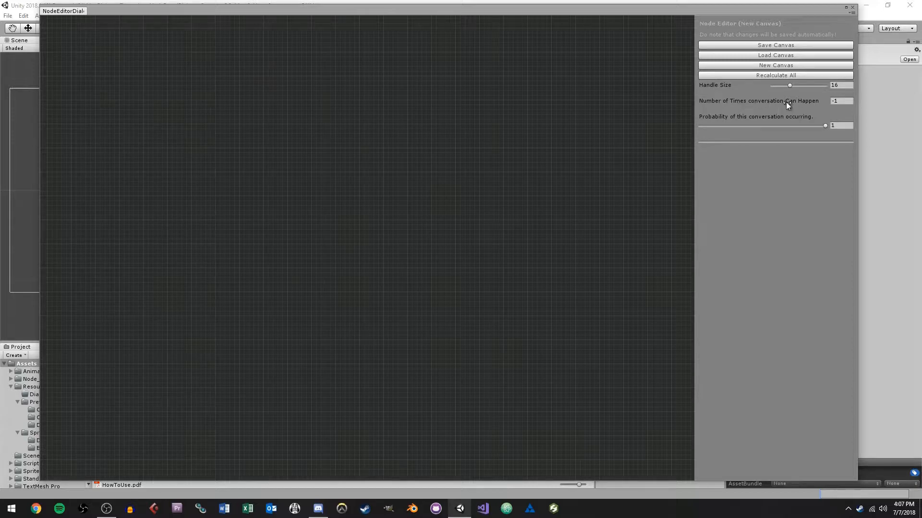
Step: Examine the explanation of the Number of Times conversation Can Happen setting and its value
{"action": "left_click", "coordinate": [849, 101]}
{"action": "mouse_move", "coordinate": [759, 101]}
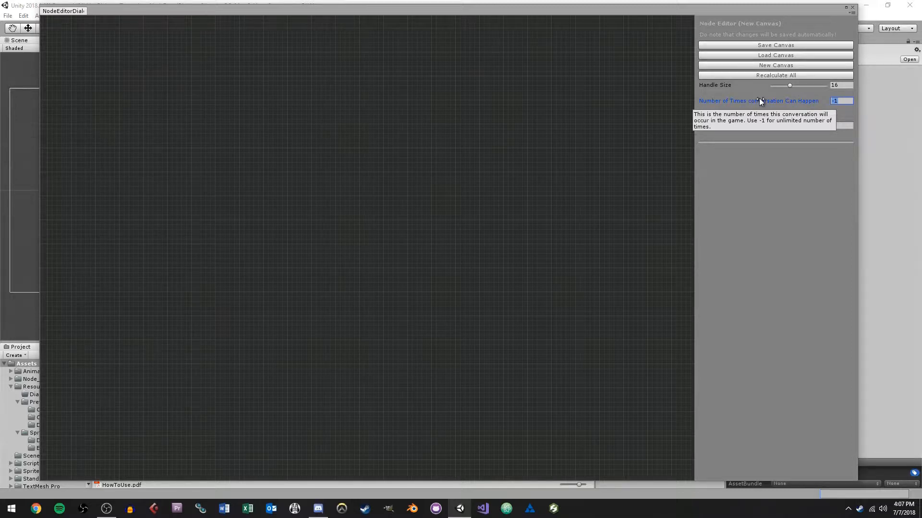
{"action": "left_click", "coordinate": [846, 101]}
{"action": "double_click", "coordinate": [848, 101]}
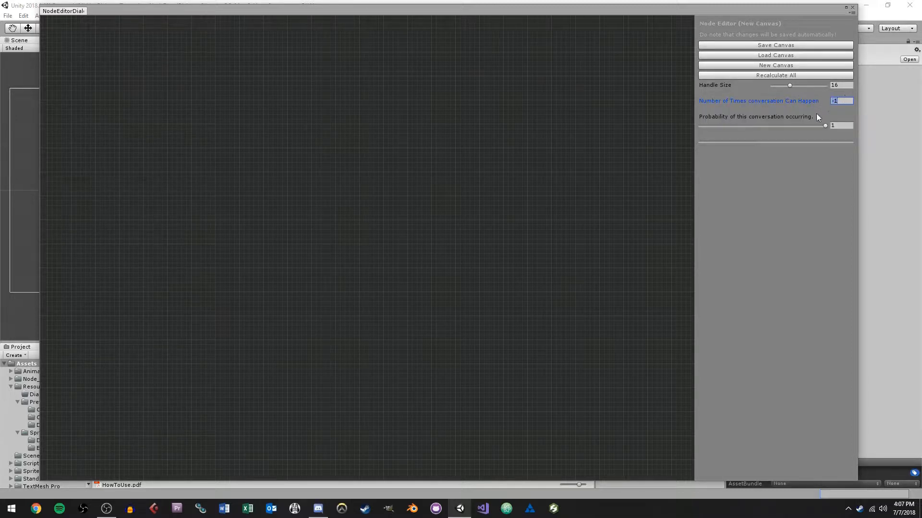
{"action": "left_click", "coordinate": [849, 102]}
{"action": "mouse_move", "coordinate": [791, 103]}
Step: Try lowering the probability of this conversation occurring, and restore it to 1
{"action": "left_click_drag", "start_coordinate": [824, 125], "coordinate": [813, 126]}
{"action": "left_click_drag", "start_coordinate": [752, 136], "coordinate": [773, 150]}
{"action": "left_click_drag", "start_coordinate": [806, 131], "coordinate": [841, 145]}
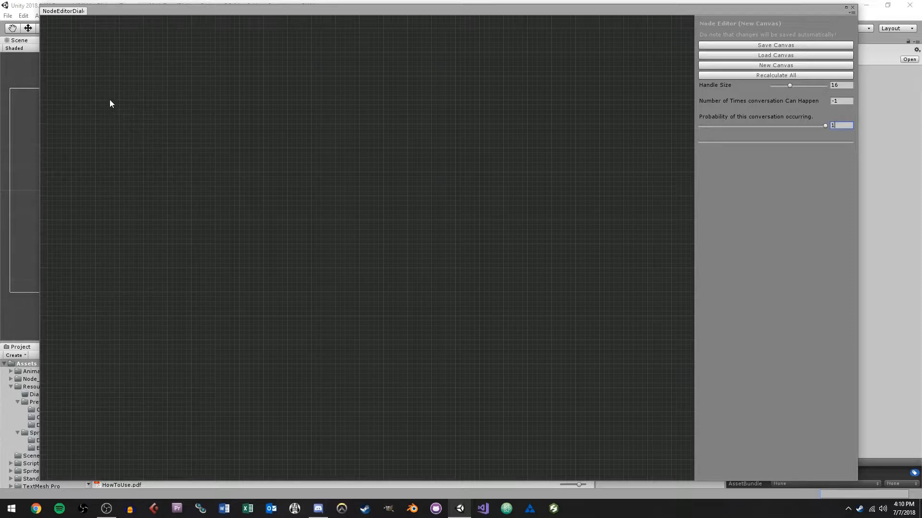
Step: Try adding a Dialogue node near the canvas's upper-left corner, and delete it again
{"action": "right_click", "coordinate": [92, 85]}
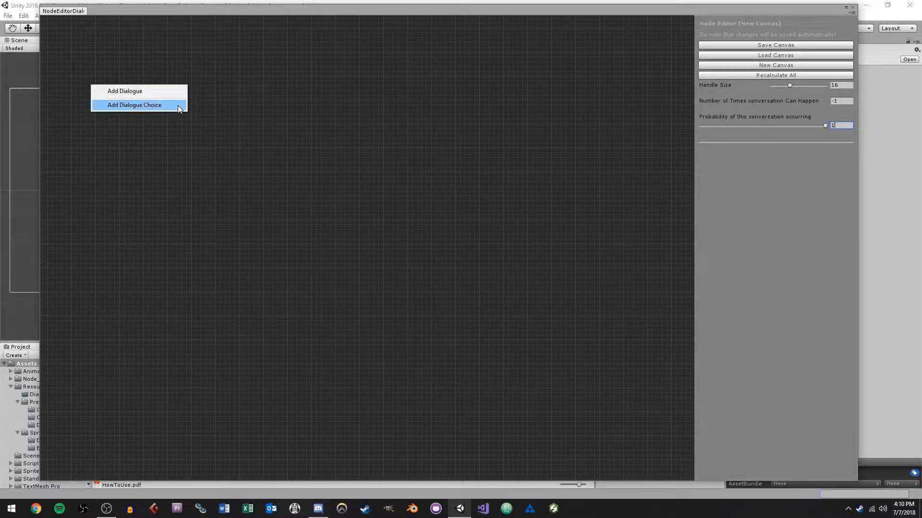
{"action": "left_click", "coordinate": [157, 93]}
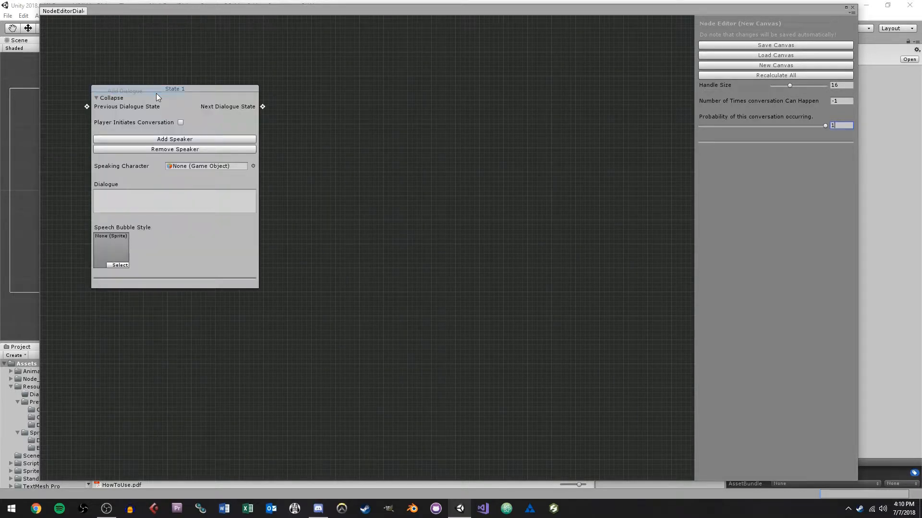
{"action": "mouse_move", "coordinate": [160, 91]}
{"action": "left_mouse_down"}
{"action": "mouse_move", "coordinate": [149, 94]}
{"action": "mouse_move", "coordinate": [214, 91]}
{"action": "mouse_move", "coordinate": [168, 92]}
{"action": "left_mouse_up"}
{"action": "right_click", "coordinate": [168, 92]}
{"action": "left_click", "coordinate": [195, 100]}
Step: Add a Dialogue node to the empty canvas and place it near the upper-left corner
{"action": "right_click", "coordinate": [125, 90]}
{"action": "left_click", "coordinate": [144, 96]}
{"action": "left_click_drag", "start_coordinate": [169, 95], "coordinate": [134, 92]}
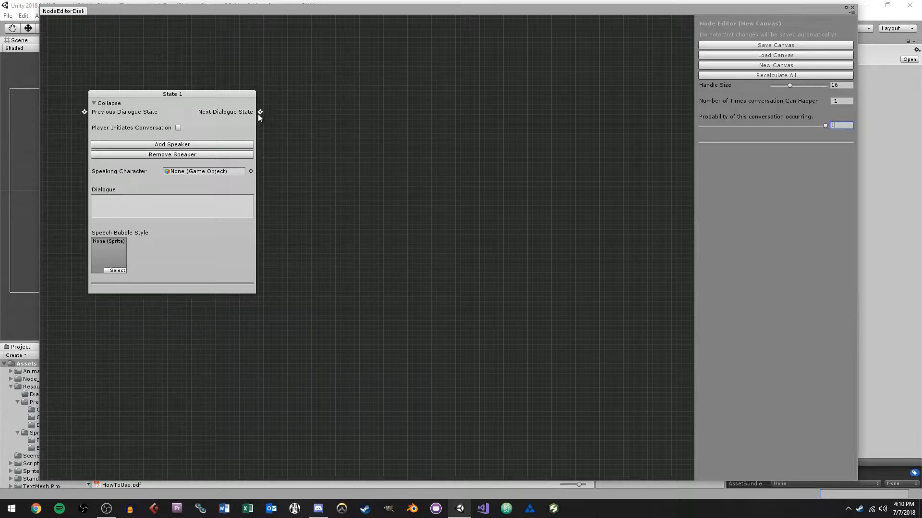
Step: Enable Player Initiates Conversation on the State 1 node, shifting the node slightly upward
{"action": "left_click", "coordinate": [148, 126]}
{"action": "left_click_drag", "start_coordinate": [171, 95], "coordinate": [174, 90]}
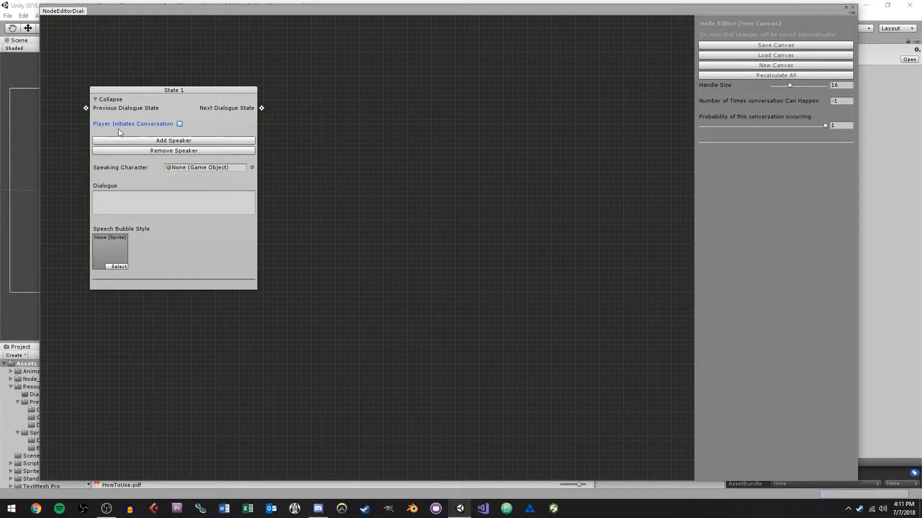
{"action": "left_click", "coordinate": [180, 125]}
Step: Try adding two more speakers to the State 1 node, and remove them so one speaker remains
{"action": "left_click", "coordinate": [203, 141]}
{"action": "left_click_drag", "start_coordinate": [203, 90], "coordinate": [192, 30]}
{"action": "left_click", "coordinate": [194, 86]}
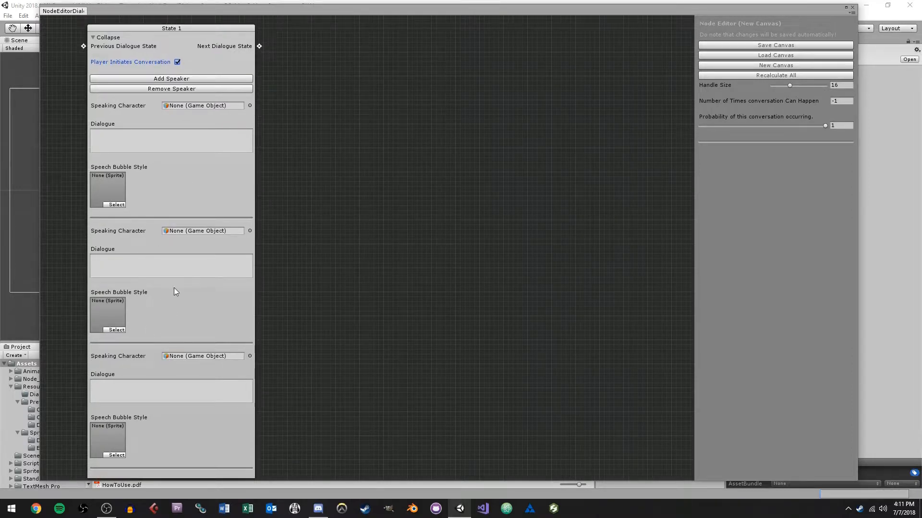
{"action": "left_click", "coordinate": [192, 91]}
{"action": "left_click", "coordinate": [186, 90]}
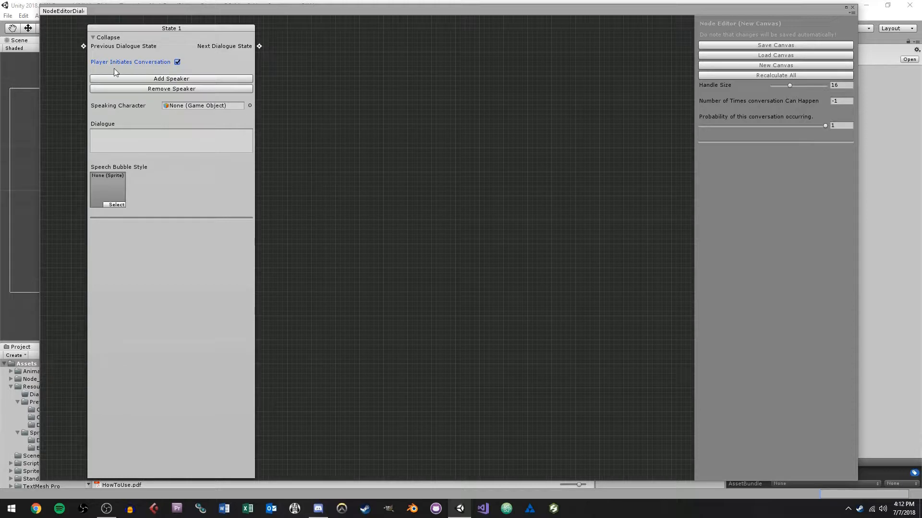
Step: Try collapsing and expanding the State 1 node, moving it back down the canvas and leaving it expanded
{"action": "left_click", "coordinate": [94, 38]}
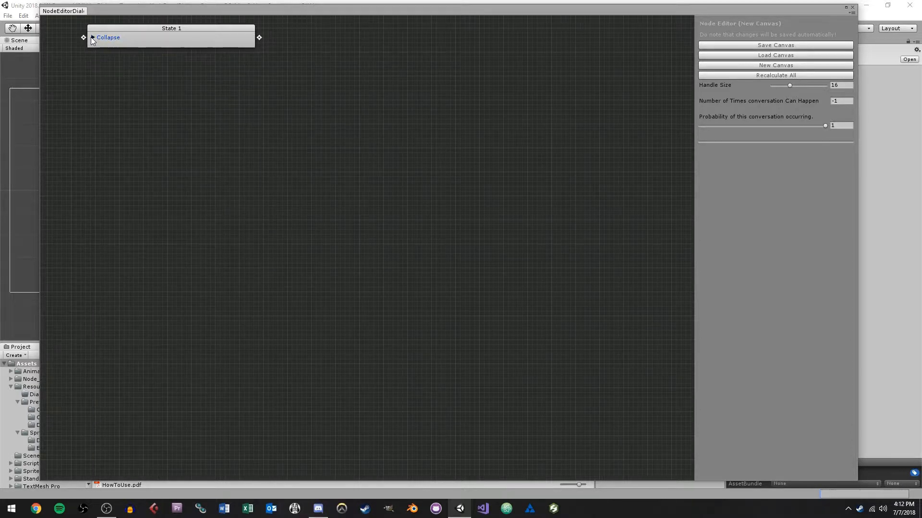
{"action": "left_click", "coordinate": [91, 37]}
{"action": "left_click_drag", "start_coordinate": [151, 28], "coordinate": [168, 87]}
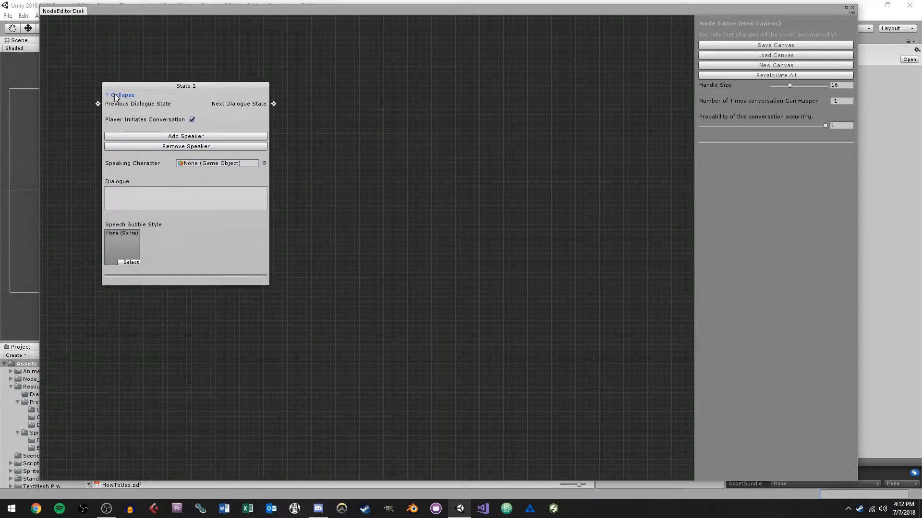
{"action": "left_click", "coordinate": [108, 94]}
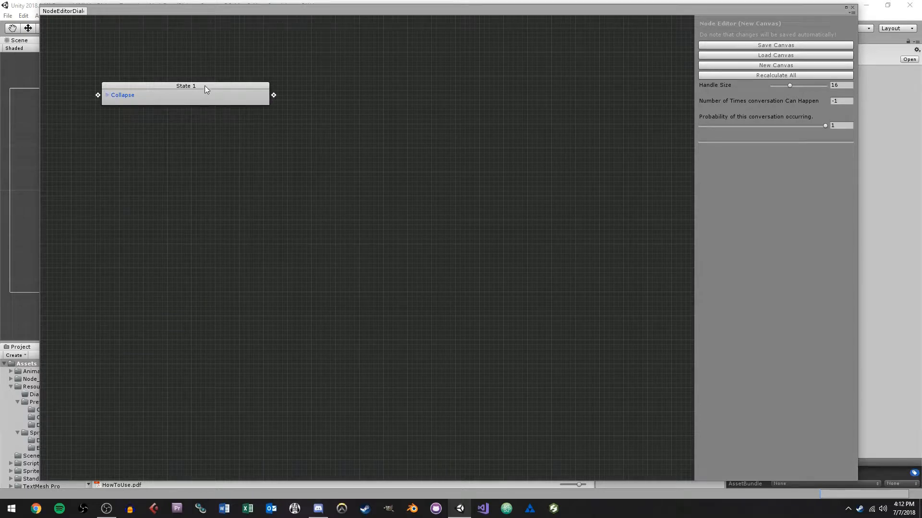
{"action": "left_click", "coordinate": [107, 96]}
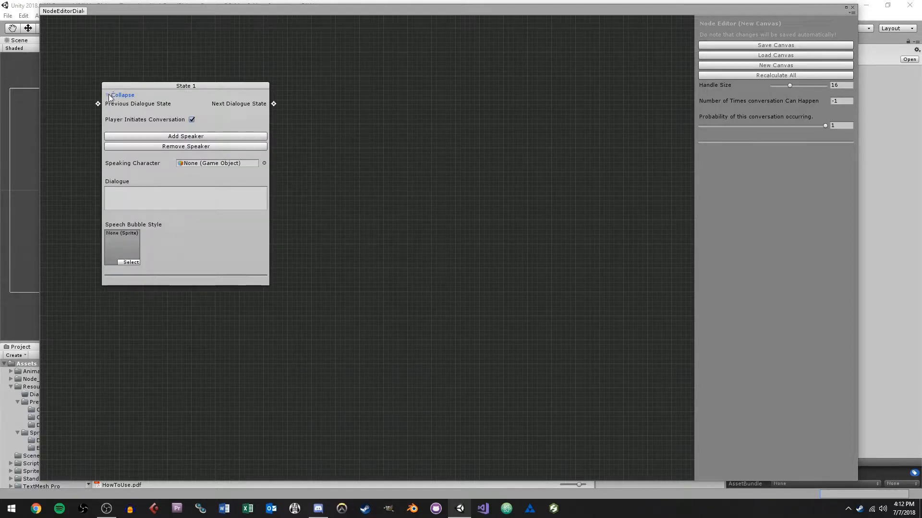
{"action": "left_click", "coordinate": [108, 95]}
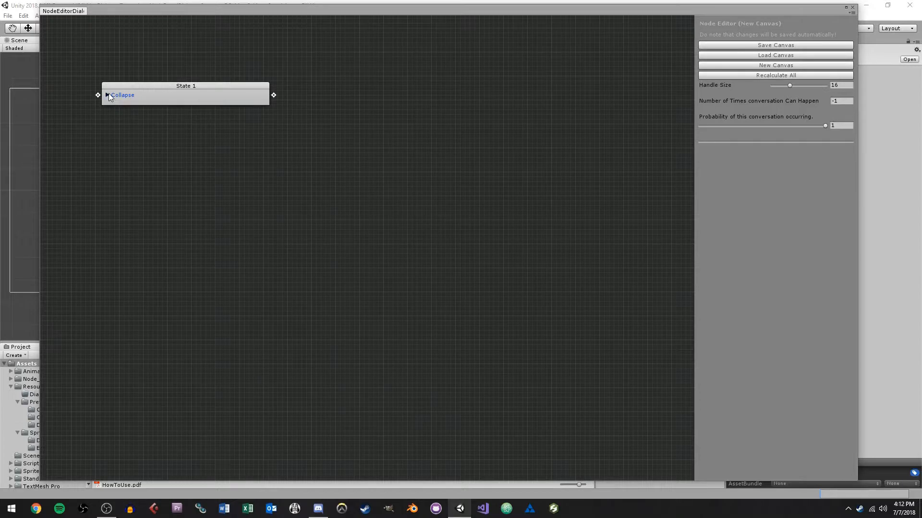
{"action": "left_click", "coordinate": [108, 96]}
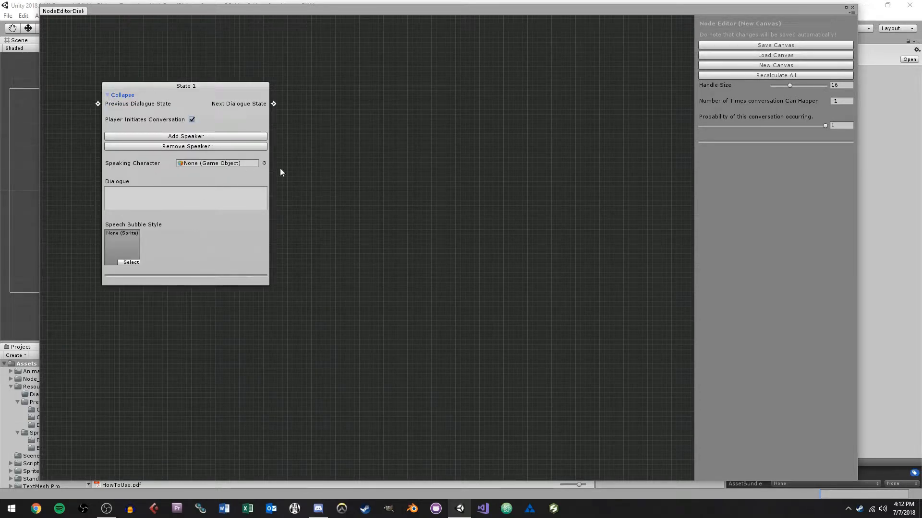
Step: Assign NPCBraid as State 1's speaking character and enter the dialogue "Hey, what's up?"
{"action": "left_click", "coordinate": [264, 163]}
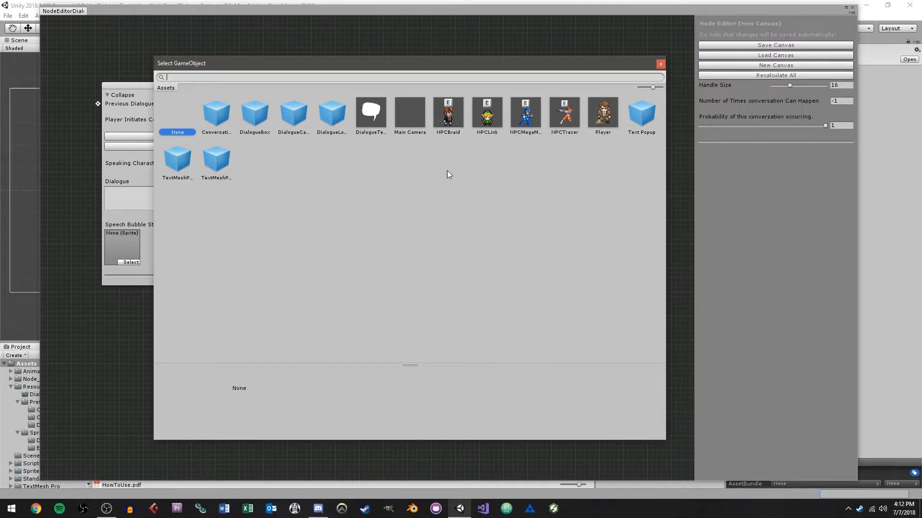
{"action": "double_click", "coordinate": [449, 120]}
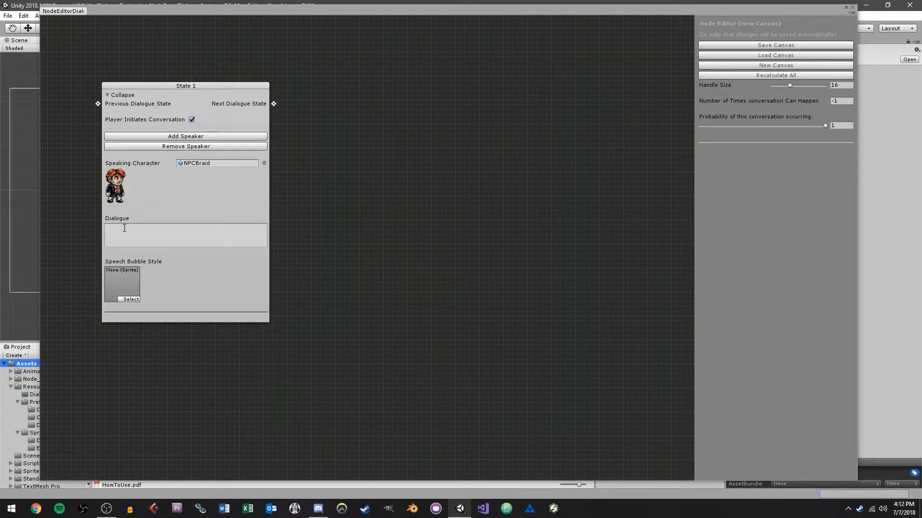
{"action": "left_click", "coordinate": [138, 234]}
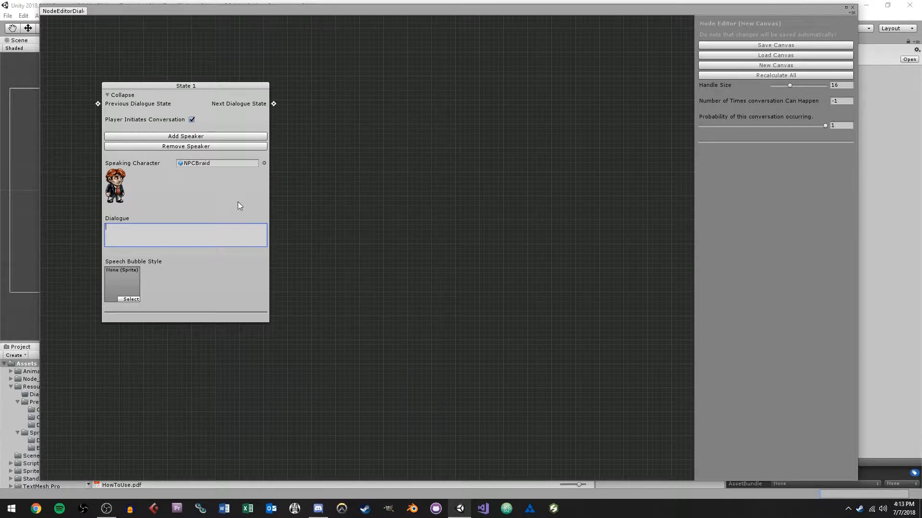
{"action": "type", "text": "Hey, what's up?"}
{"action": "left_click_drag", "start_coordinate": [173, 236], "coordinate": [105, 234]}
{"action": "left_click", "coordinate": [165, 234]}
Step: Try the ExclamationDialogue, InnerMonologue and LoopyDialogue sprites as the speech bubble style, and choose NormalDialogue
{"action": "left_click", "coordinate": [135, 300]}
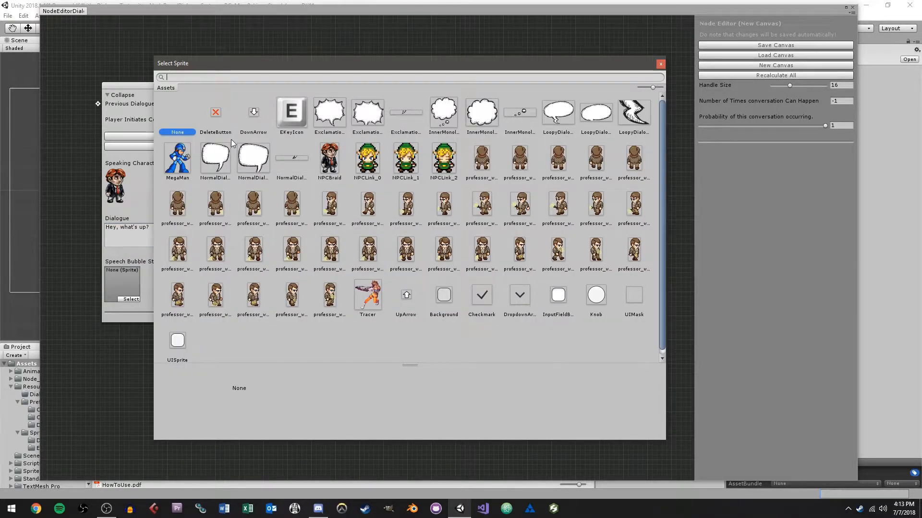
{"action": "left_click", "coordinate": [221, 159]}
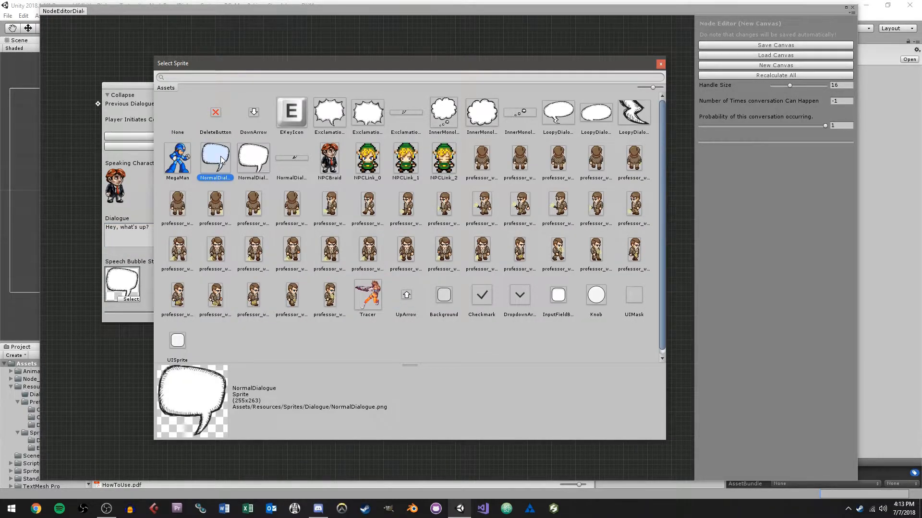
{"action": "left_click", "coordinate": [331, 118]}
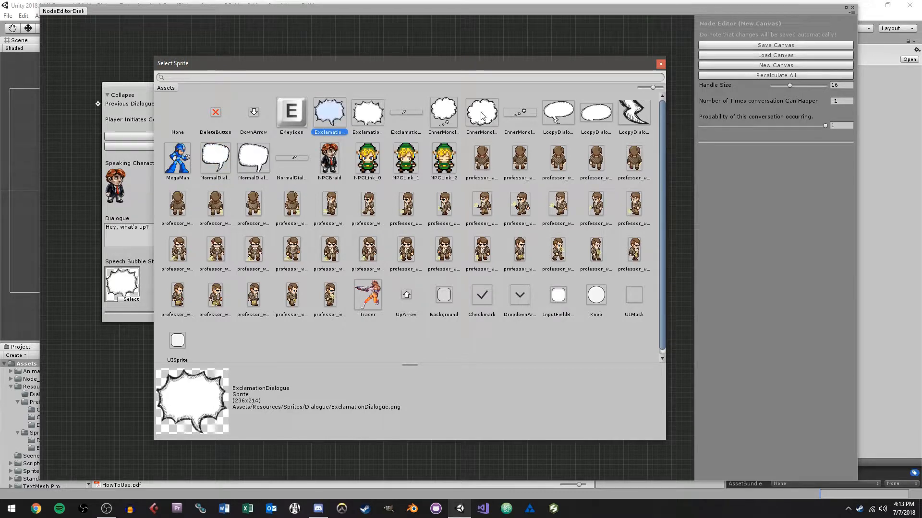
{"action": "left_click", "coordinate": [452, 111]}
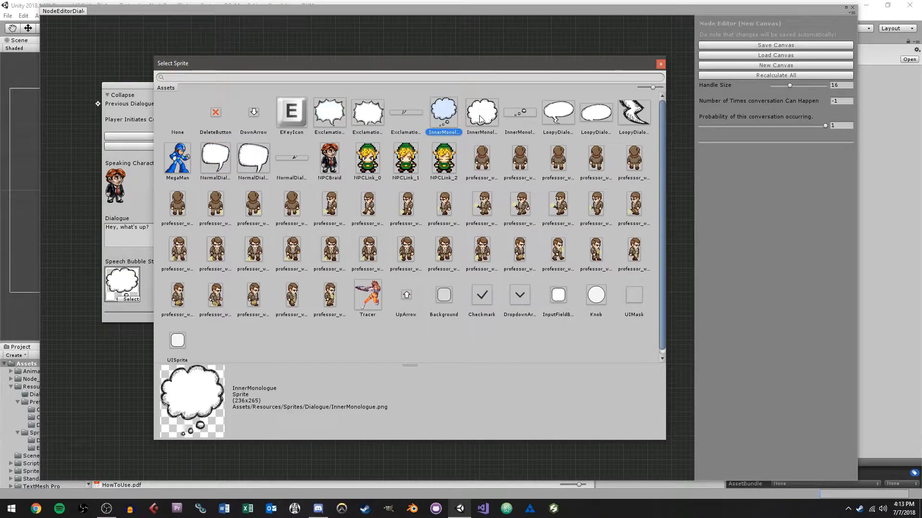
{"action": "left_click", "coordinate": [553, 120]}
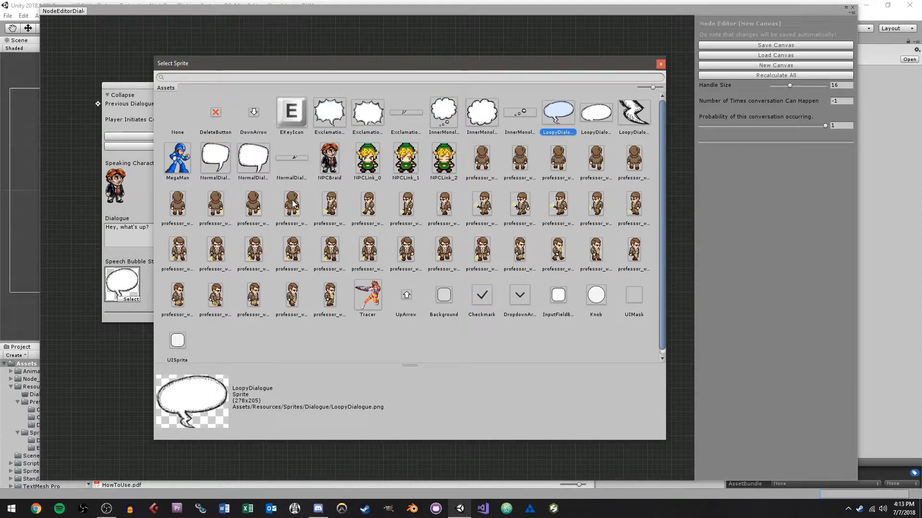
{"action": "left_click", "coordinate": [226, 153]}
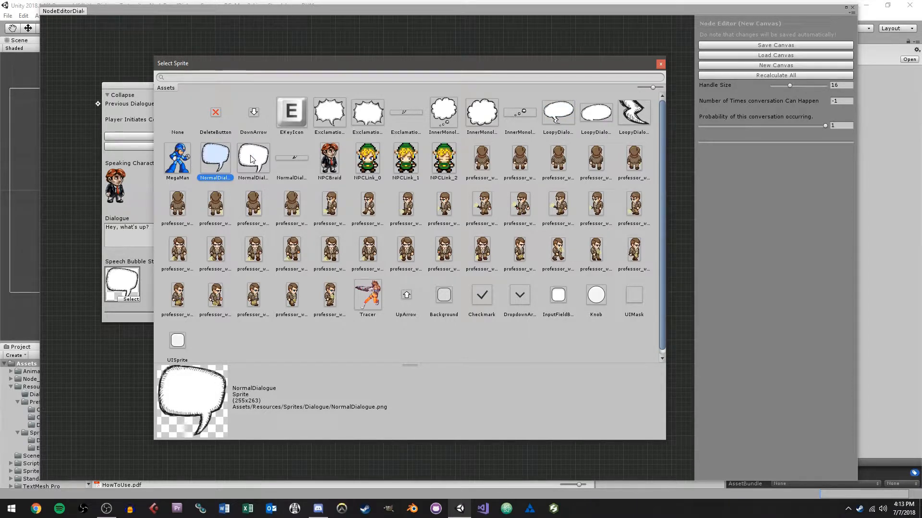
Step: Compare the NormalDialogueBody and NormalDialogueTail sprites with the full NormalDialogue bubble, and reselect NormalDialogue
{"action": "left_click", "coordinate": [252, 157]}
{"action": "left_click", "coordinate": [292, 162]}
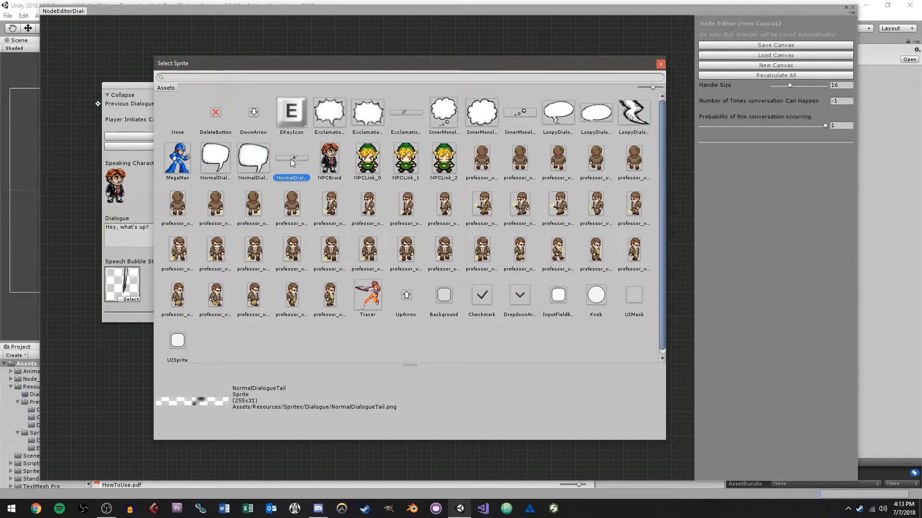
{"action": "left_click", "coordinate": [257, 164]}
{"action": "left_click", "coordinate": [208, 165]}
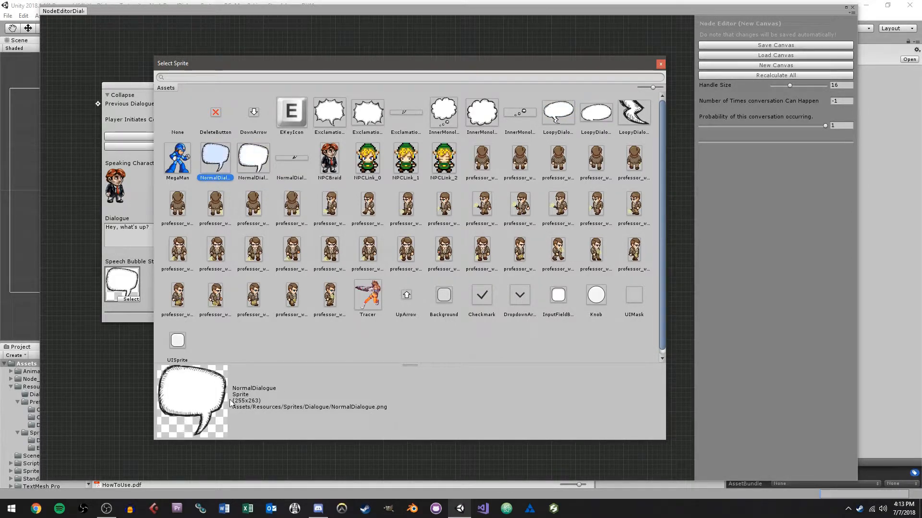
{"action": "left_click", "coordinate": [253, 161]}
{"action": "left_click", "coordinate": [296, 162]}
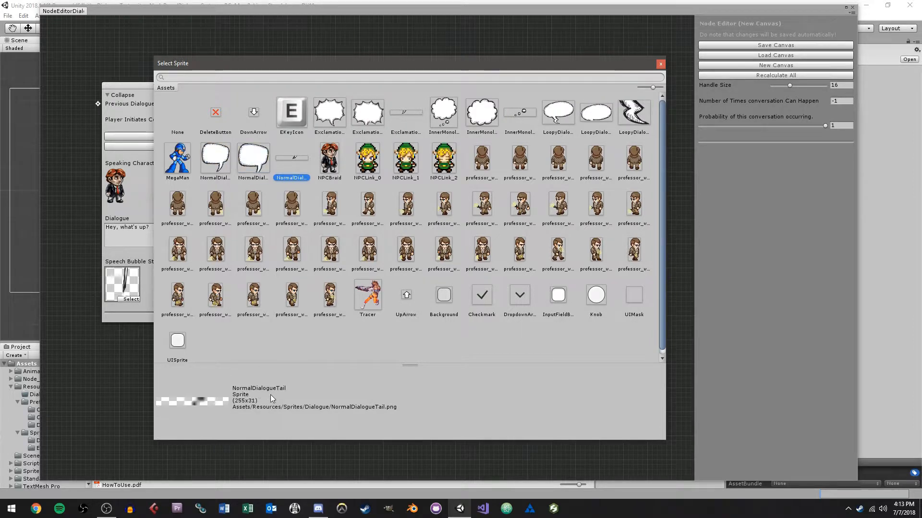
{"action": "left_click", "coordinate": [250, 171]}
{"action": "left_click", "coordinate": [302, 166]}
{"action": "left_click", "coordinate": [220, 172]}
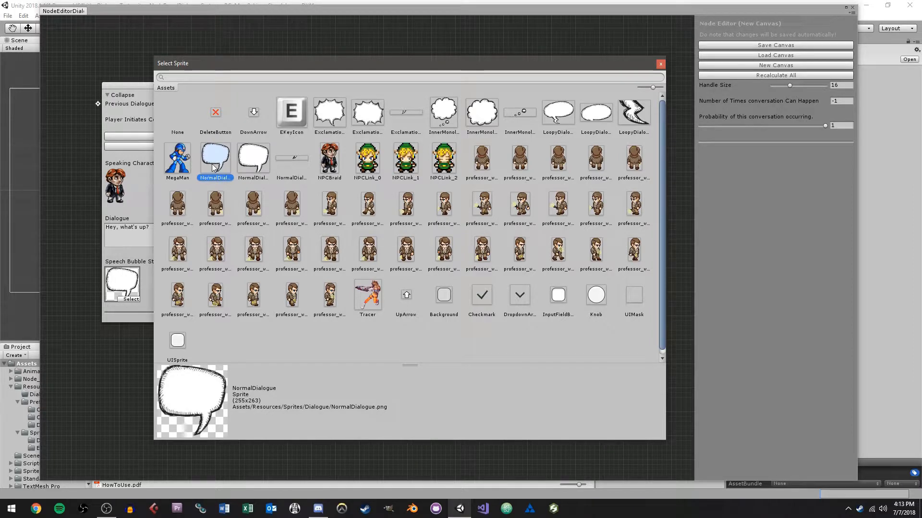
{"action": "left_click", "coordinate": [240, 166]}
{"action": "left_click", "coordinate": [294, 168]}
{"action": "left_click", "coordinate": [264, 162]}
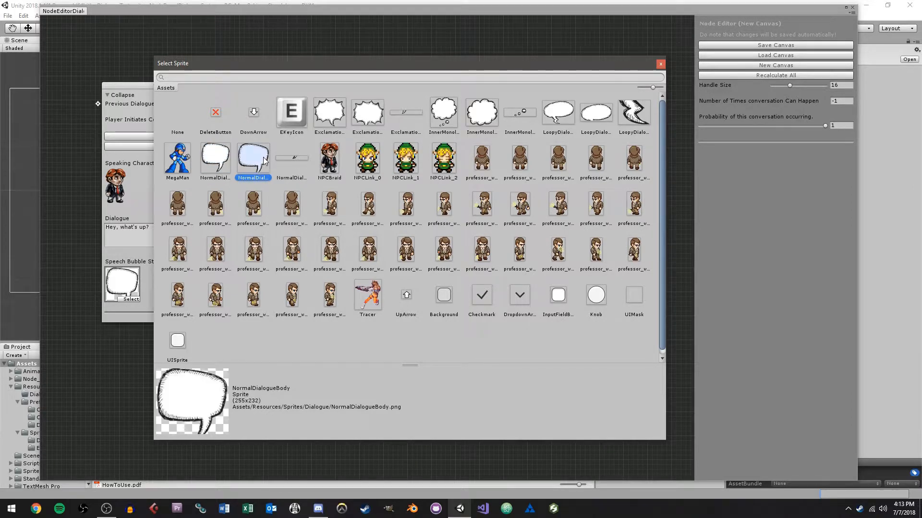
{"action": "left_click", "coordinate": [218, 166]}
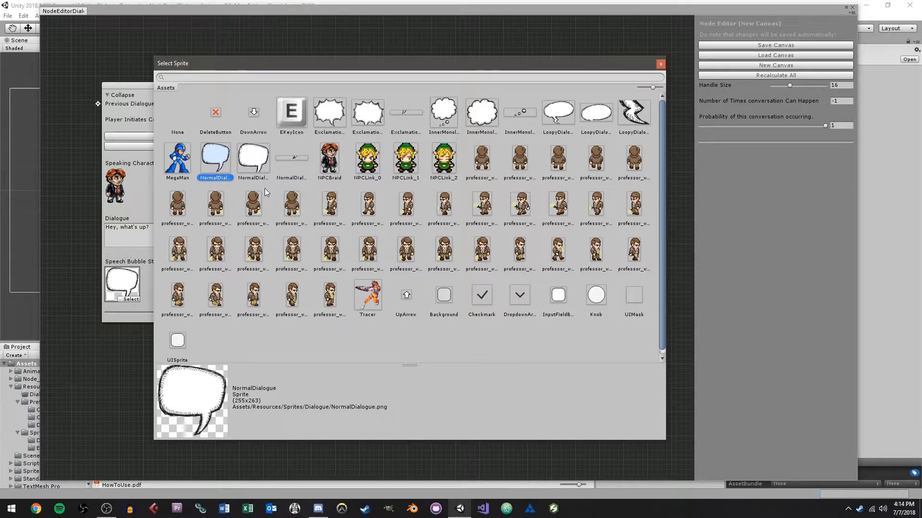
Step: Confirm NormalDialogue as State 1's speech bubble style, and add a dialogue choice node beside State 1
{"action": "double_click", "coordinate": [215, 164]}
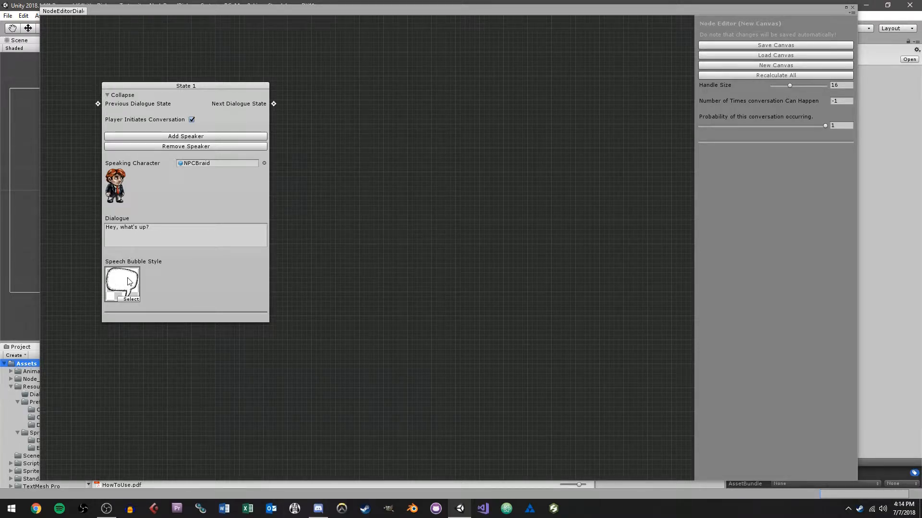
{"action": "right_click", "coordinate": [360, 92]}
{"action": "left_click", "coordinate": [400, 113]}
{"action": "left_click_drag", "start_coordinate": [402, 96], "coordinate": [371, 88]}
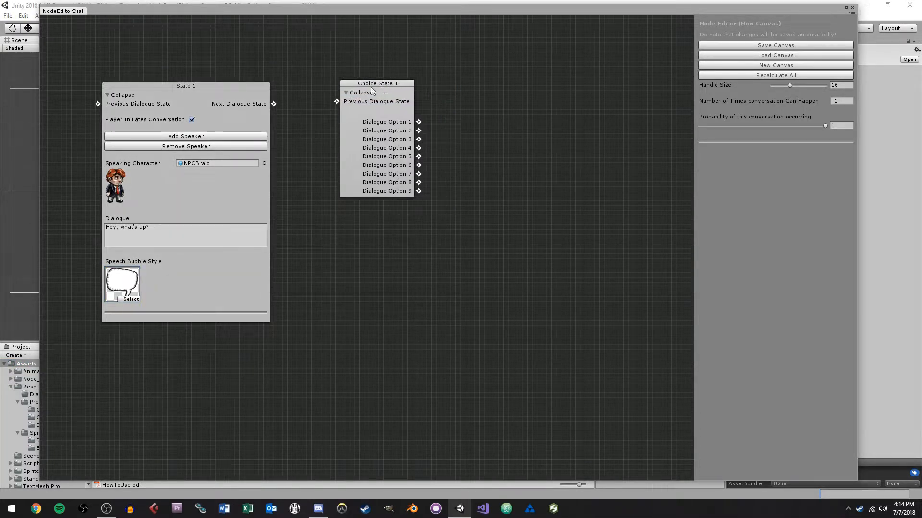
{"action": "right_click", "coordinate": [328, 62]}
{"action": "left_click", "coordinate": [294, 62]}
{"action": "left_click_drag", "start_coordinate": [368, 86], "coordinate": [370, 87]}
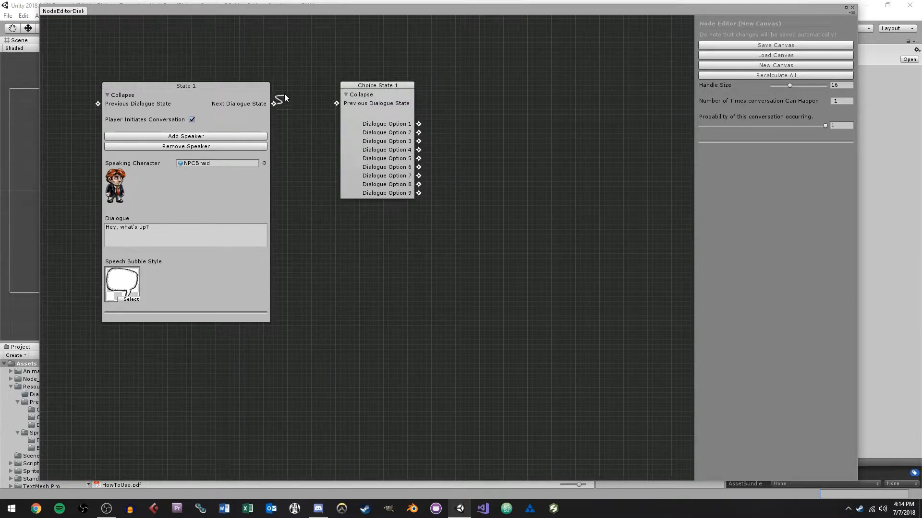
Step: Connect State 1's Next Dialogue State to the Previous Dialogue State of Choice State 1, with both nodes level
{"action": "left_click_drag", "start_coordinate": [299, 131], "coordinate": [277, 108]}
{"action": "left_click_drag", "start_coordinate": [315, 137], "coordinate": [337, 105]}
{"action": "left_click_drag", "start_coordinate": [338, 105], "coordinate": [373, 90]}
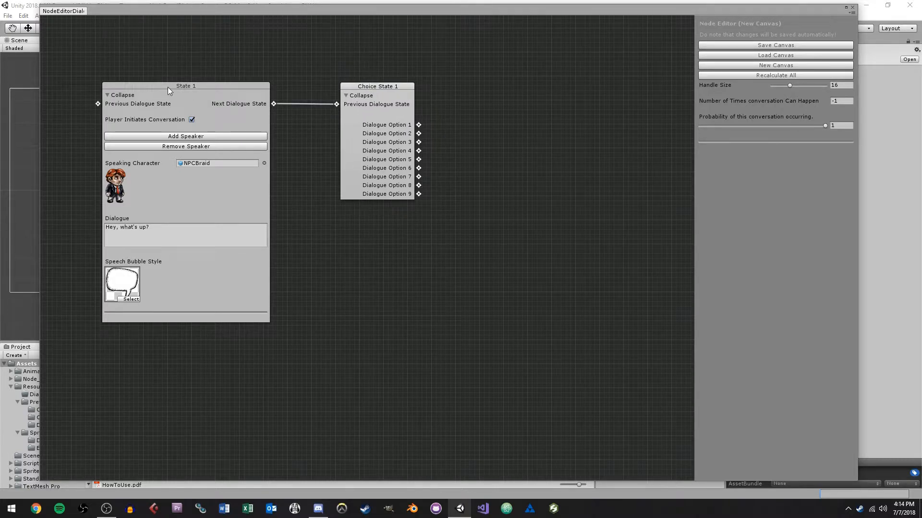
{"action": "left_click", "coordinate": [200, 88]}
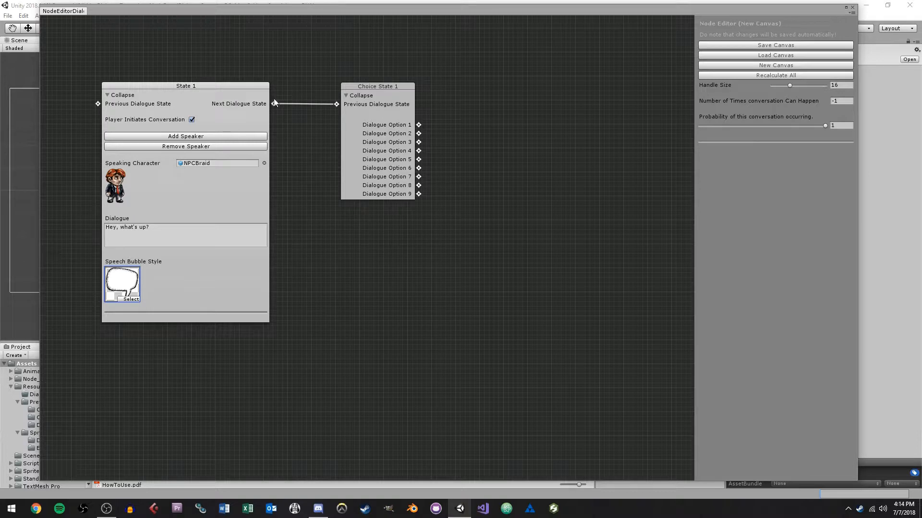
{"action": "left_click", "coordinate": [396, 88]}
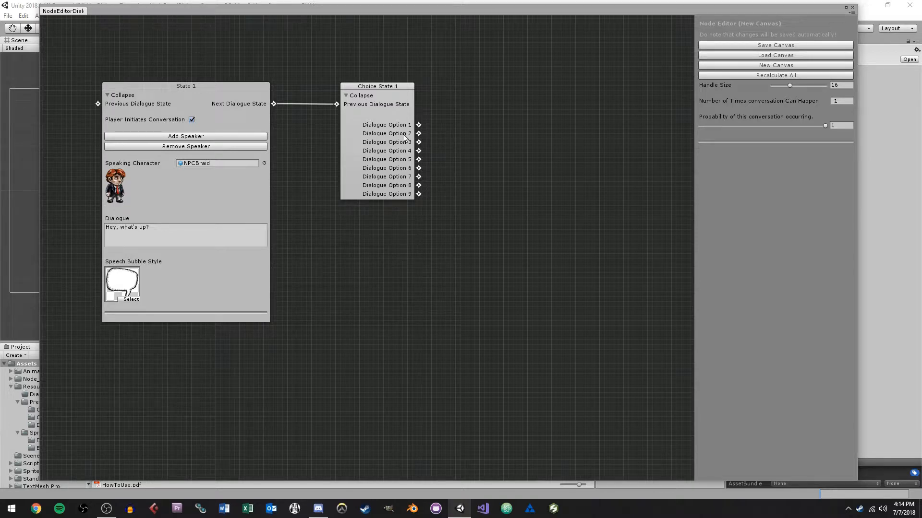
Step: Add a dialogue node beyond Choice State 1 and connect Dialogue Option 1 to its Previous Dialogue State
{"action": "right_click", "coordinate": [488, 79]}
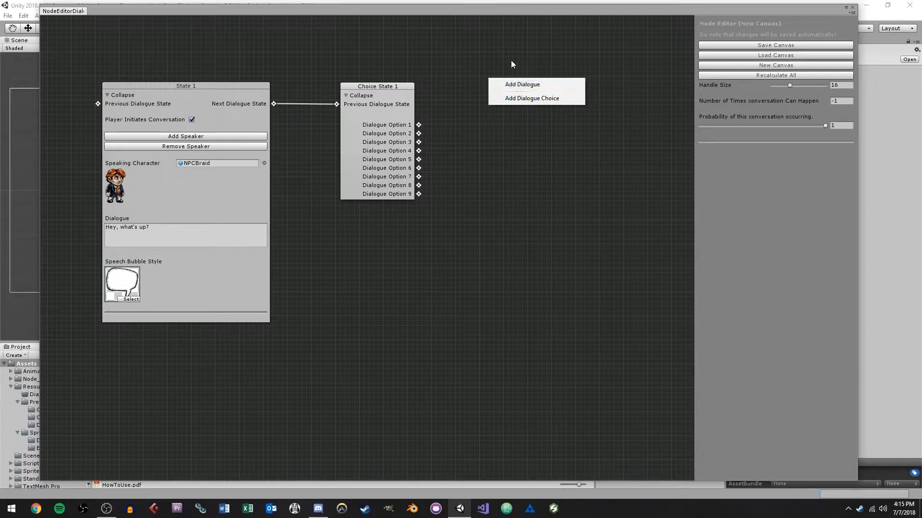
{"action": "left_click", "coordinate": [467, 65]}
{"action": "left_click_drag", "start_coordinate": [487, 65], "coordinate": [448, 68]}
{"action": "right_click", "coordinate": [448, 119]}
{"action": "left_click", "coordinate": [472, 121]}
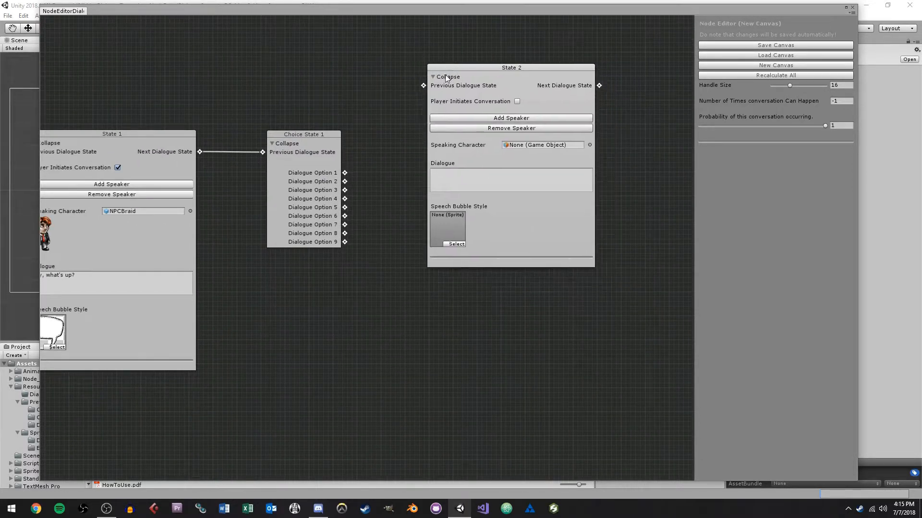
{"action": "left_click_drag", "start_coordinate": [344, 174], "coordinate": [424, 86]}
{"action": "left_click_drag", "start_coordinate": [477, 68], "coordinate": [475, 71]}
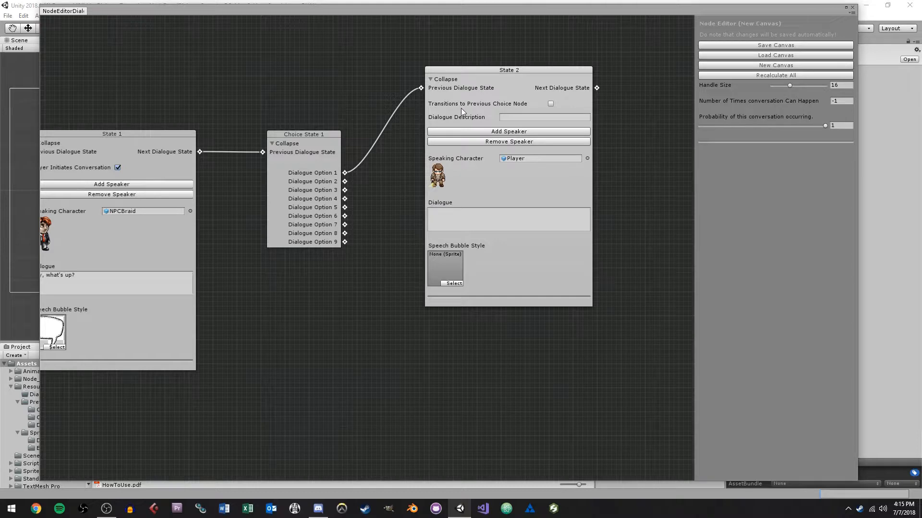
Step: Enable Transitions to Previous Choice Node on State 2, with Choice State 1 as the target
{"action": "left_click", "coordinate": [475, 105]}
{"action": "left_click", "coordinate": [550, 104]}
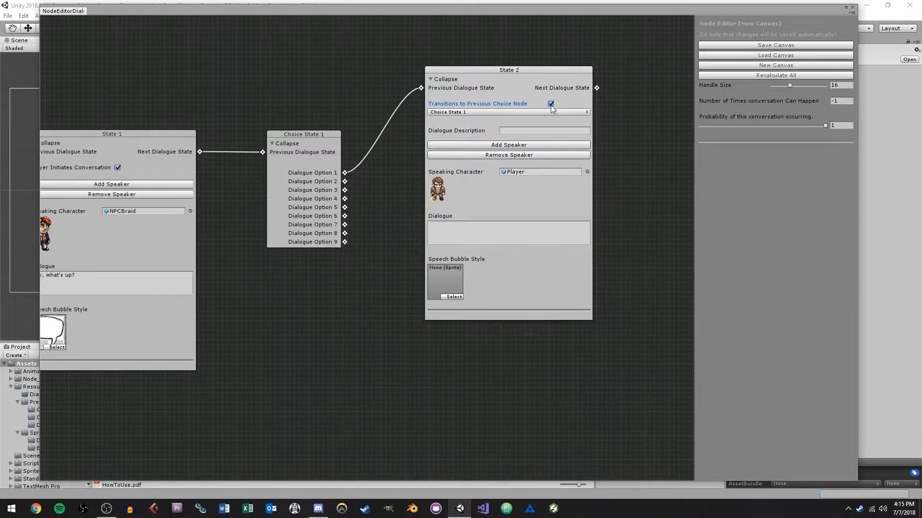
{"action": "left_click", "coordinate": [479, 112]}
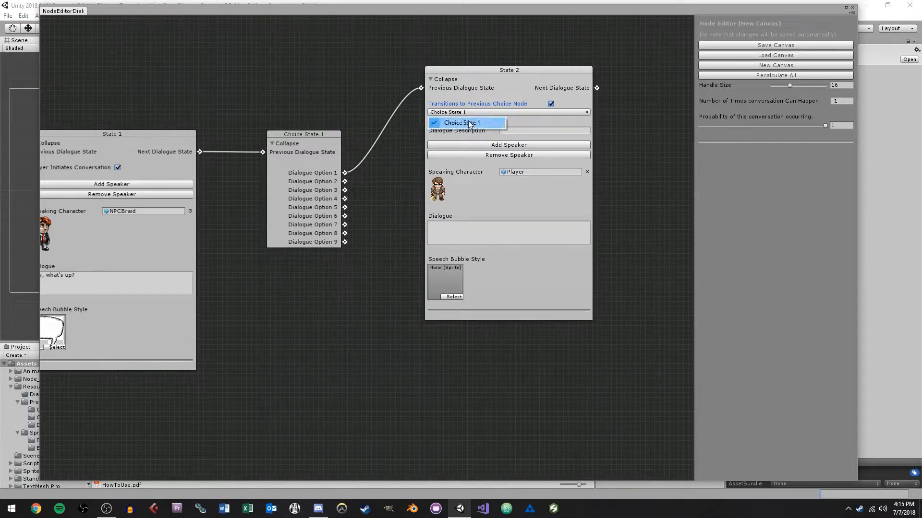
{"action": "left_click", "coordinate": [493, 113]}
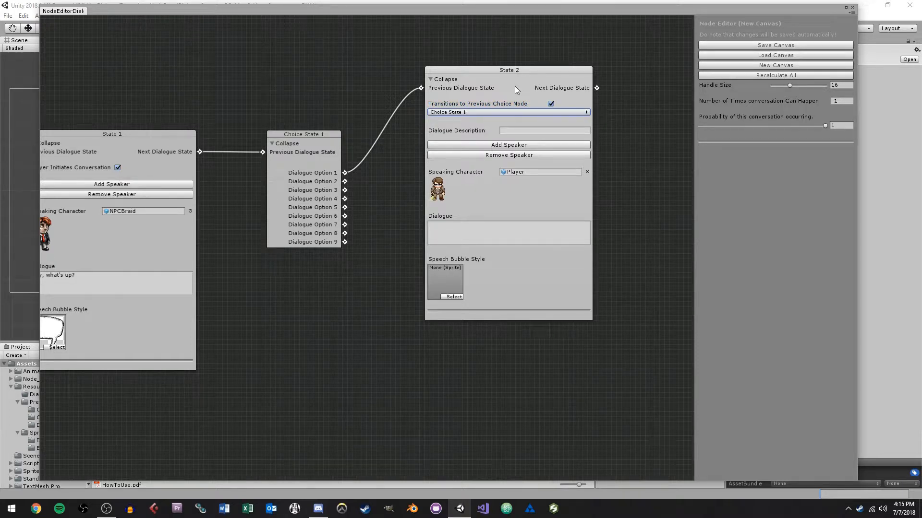
{"action": "left_click_drag", "start_coordinate": [547, 55], "coordinate": [491, 77]}
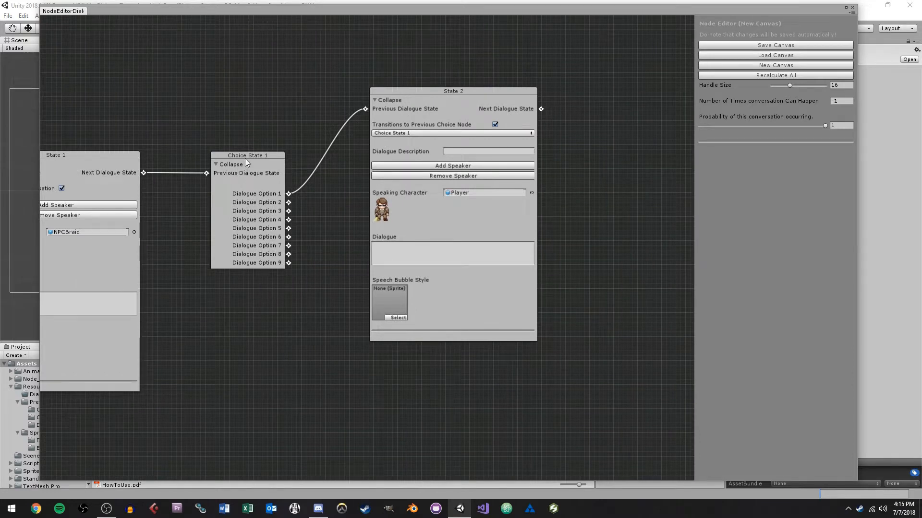
{"action": "left_click", "coordinate": [437, 91]}
Step: Add another dialogue node beside State 2 and connect State 2's Next Dialogue State to it
{"action": "left_click_drag", "start_coordinate": [541, 109], "coordinate": [597, 114]}
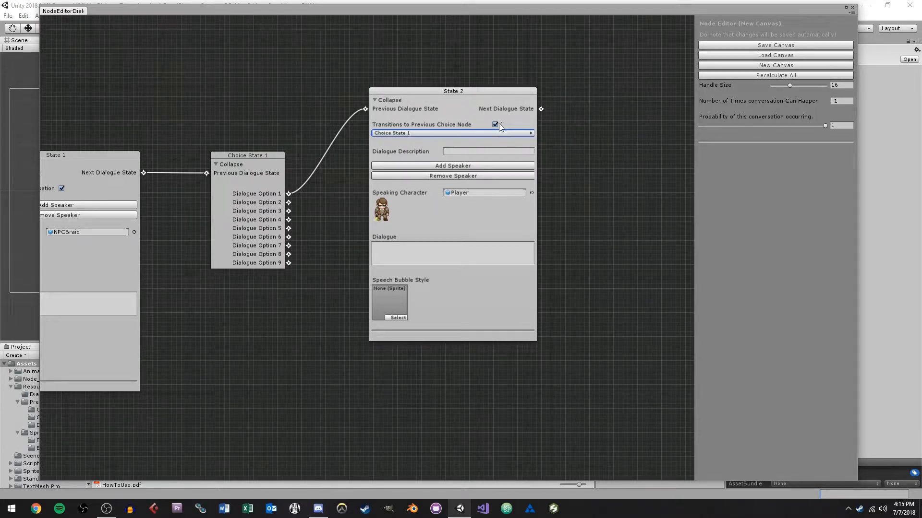
{"action": "right_click", "coordinate": [595, 107]}
{"action": "left_click", "coordinate": [607, 114]}
{"action": "left_click_drag", "start_coordinate": [607, 90], "coordinate": [573, 106]}
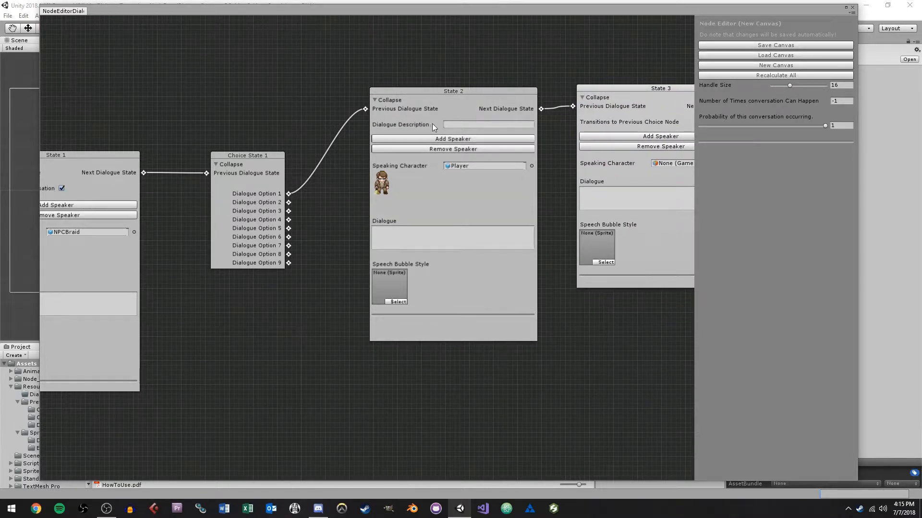
{"action": "left_click_drag", "start_coordinate": [603, 56], "coordinate": [482, 112]}
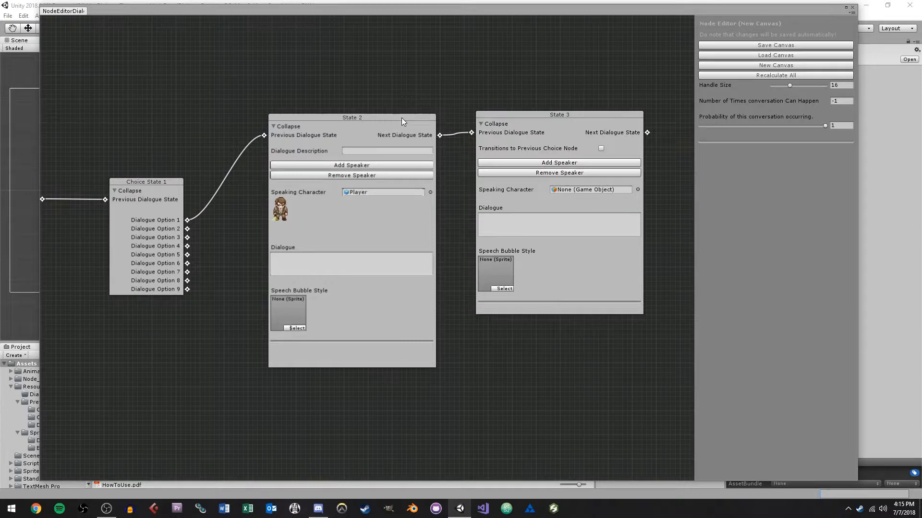
{"action": "left_click", "coordinate": [511, 114]}
{"action": "left_click_drag", "start_coordinate": [390, 119], "coordinate": [389, 119]}
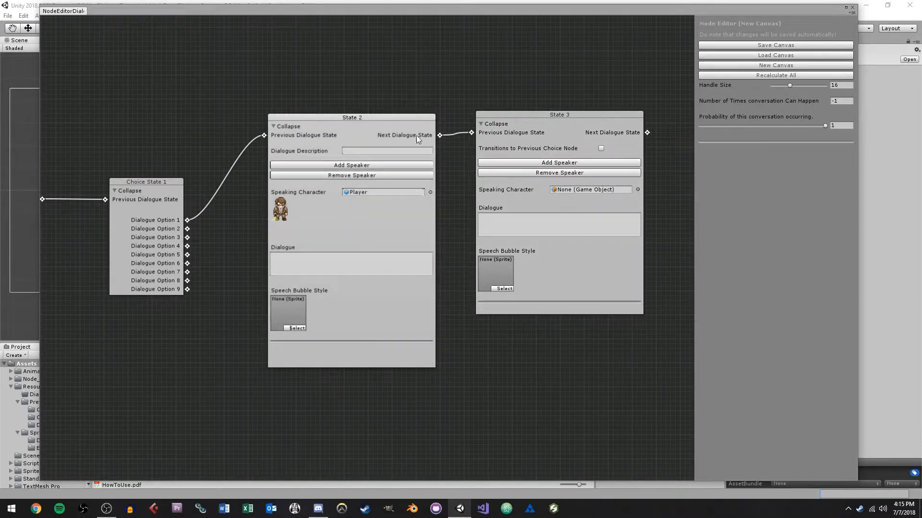
Step: Enable Transitions to Previous Choice Node on State 3, with Choice State 1 as the target
{"action": "left_click_drag", "start_coordinate": [520, 118], "coordinate": [520, 119]}
{"action": "left_click", "coordinate": [601, 150]}
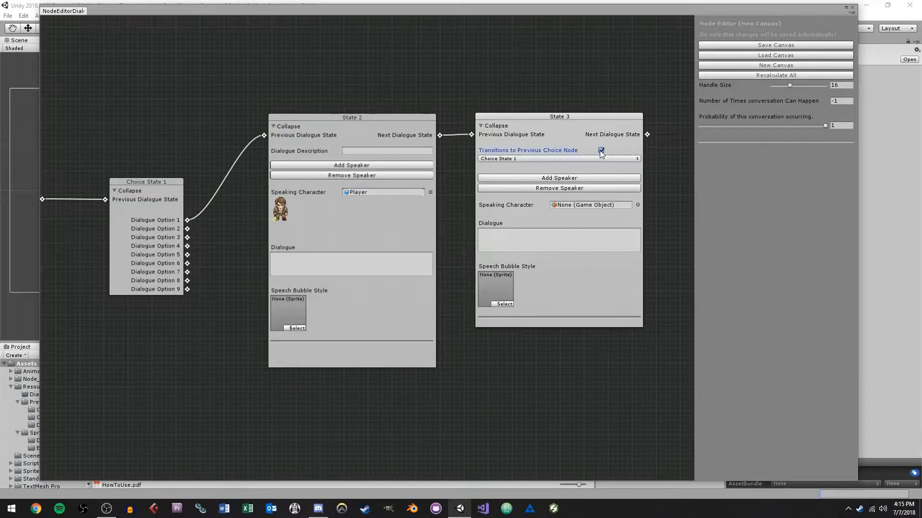
{"action": "left_click", "coordinate": [532, 159]}
Step: Delete the State 3 node from the canvas
{"action": "left_click", "coordinate": [520, 116]}
{"action": "right_click", "coordinate": [520, 116]}
{"action": "left_click", "coordinate": [552, 123]}
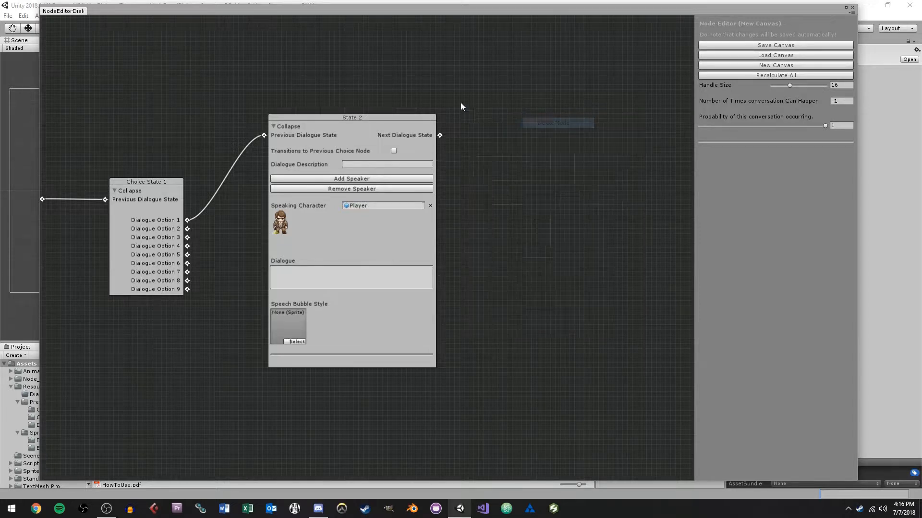
Step: Try State 2's transition to previous Choice State 1 again, and switch the option back off
{"action": "left_click", "coordinate": [342, 149]}
{"action": "left_click", "coordinate": [394, 151]}
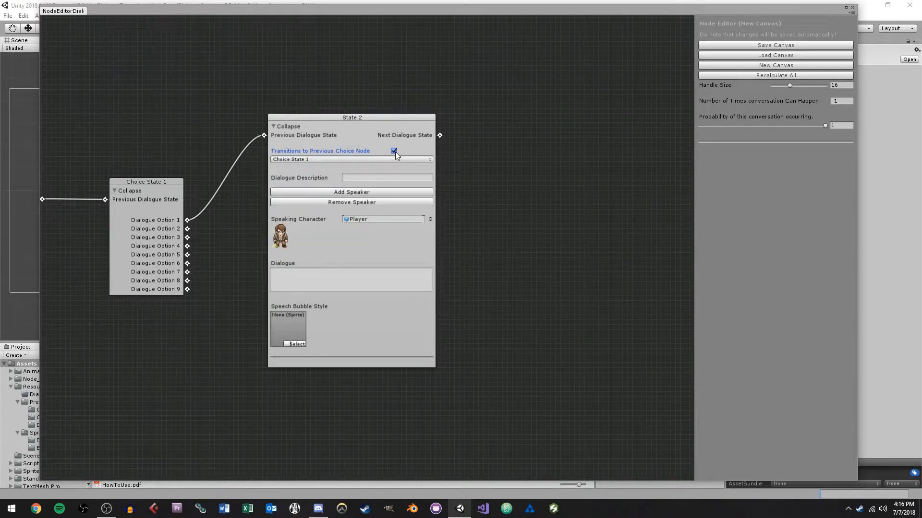
{"action": "left_click", "coordinate": [339, 160]}
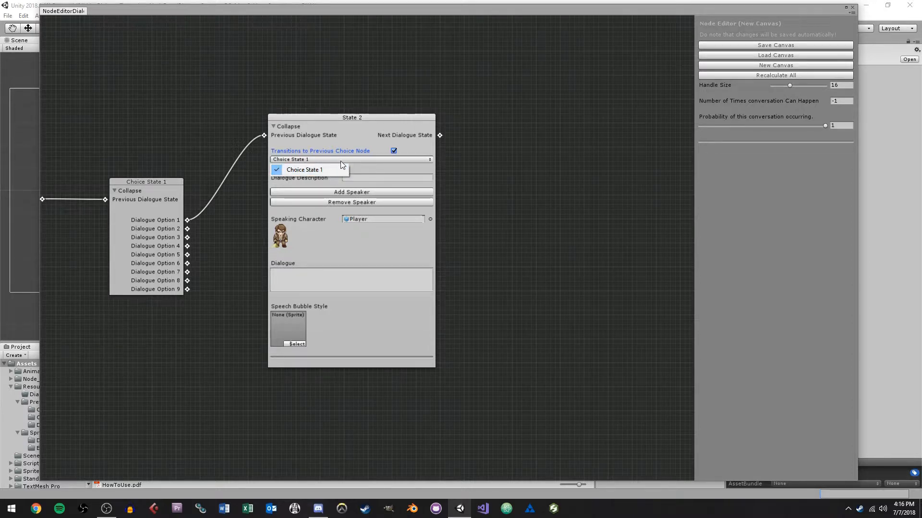
{"action": "left_click", "coordinate": [309, 171]}
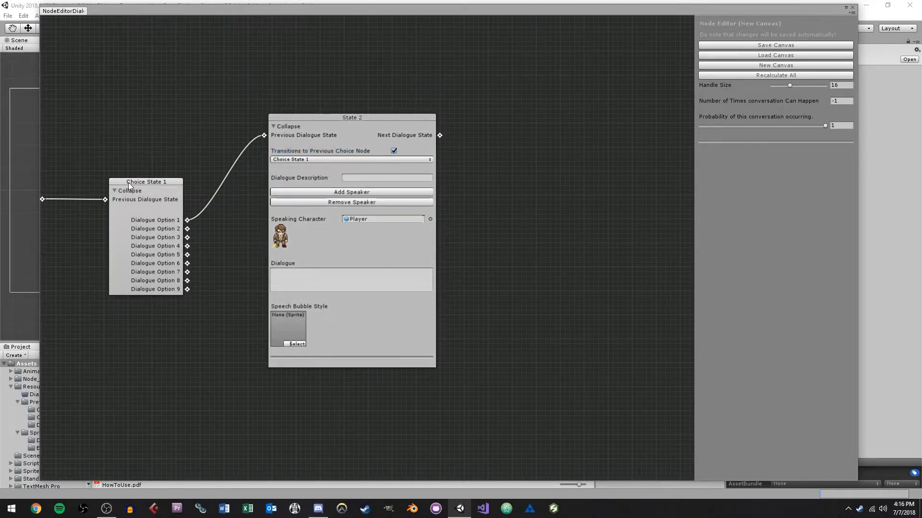
{"action": "left_click", "coordinate": [115, 191]}
{"action": "left_click", "coordinate": [114, 190]}
{"action": "left_click", "coordinate": [394, 151]}
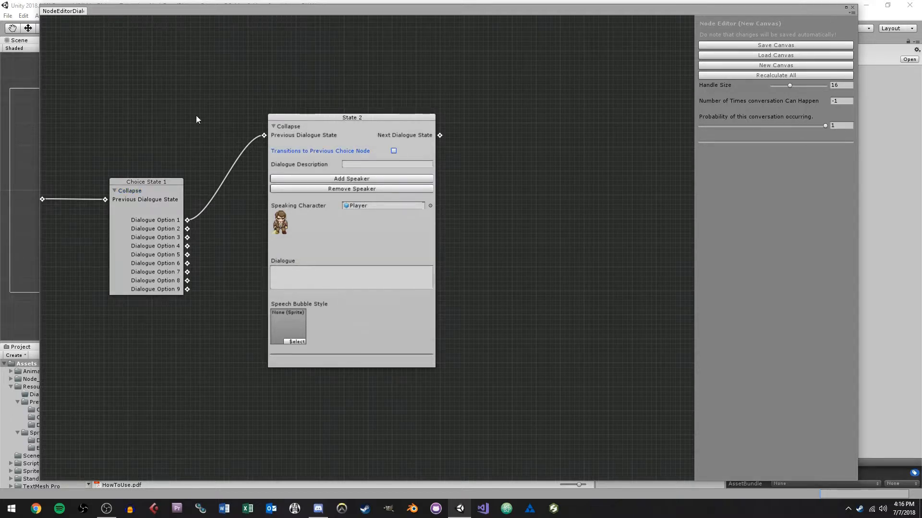
Step: Enter "Positive Response" as State 2's dialogue description
{"action": "left_click", "coordinate": [364, 165]}
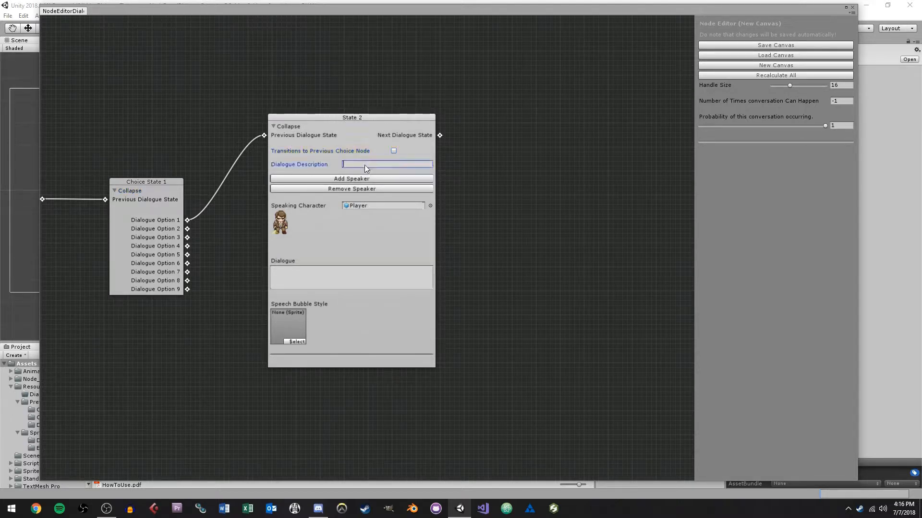
{"action": "mouse_move", "coordinate": [304, 163]}
{"action": "left_click", "coordinate": [165, 184]}
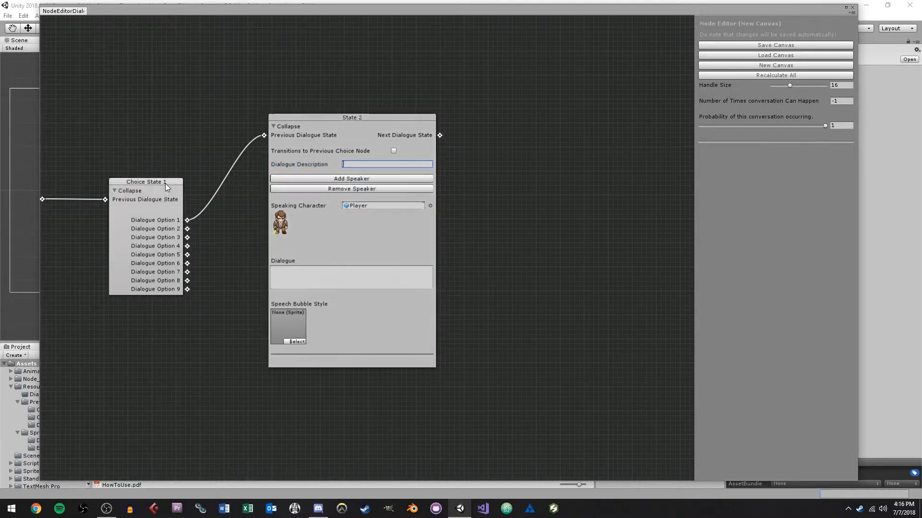
{"action": "left_click", "coordinate": [357, 165]}
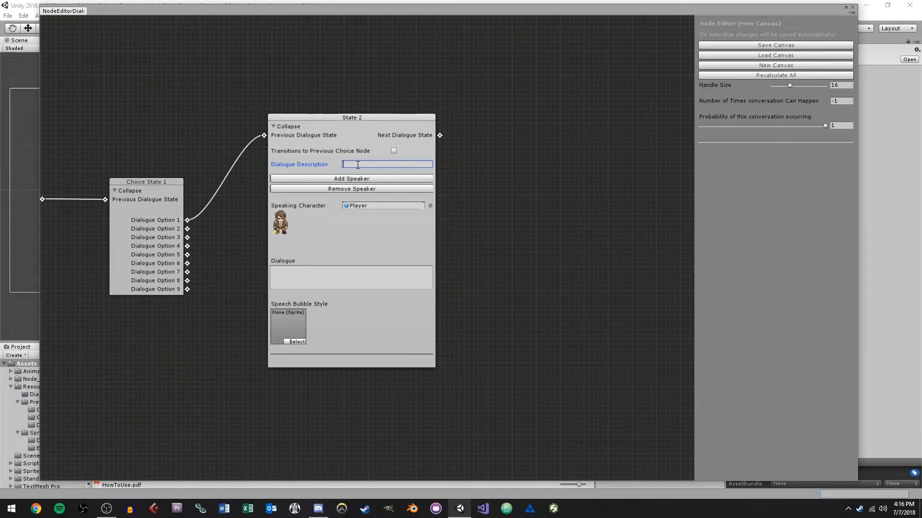
{"action": "type", "text": "Positive Response"}
{"action": "left_click_drag", "start_coordinate": [411, 167], "coordinate": [338, 169]}
Step: Enter State 2's dialogue "Nothin' much. Having a good day. And you?" and choose NormalDialogue as its speech bubble style
{"action": "middle_click_drag", "start_coordinate": [159, 128], "coordinate": [259, 100]}
{"action": "left_click", "coordinate": [141, 331]}
{"action": "left_click", "coordinate": [430, 280]}
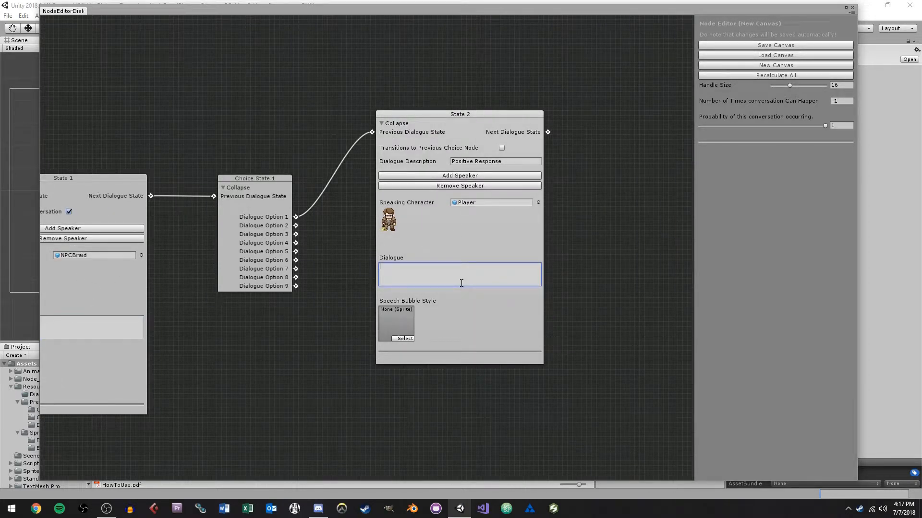
{"action": "type", "text": "Nothin' much. Having a good day. And you?"}
{"action": "left_click", "coordinate": [405, 338]}
{"action": "double_click", "coordinate": [225, 165]}
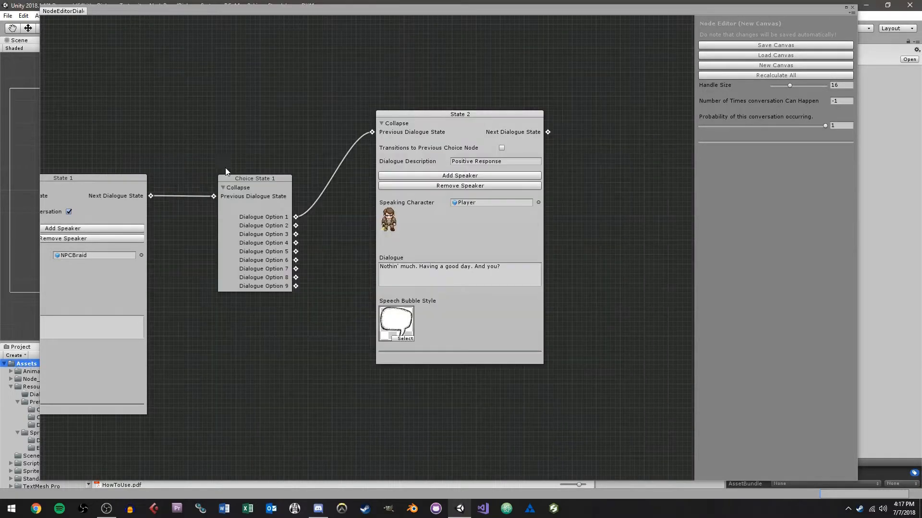
Step: Collapse State 2, add a dialogue node below it and connect Dialogue Option 2 to the new node
{"action": "left_click", "coordinate": [382, 124]}
{"action": "right_click", "coordinate": [385, 180]}
{"action": "left_click", "coordinate": [400, 185]}
{"action": "left_click_drag", "start_coordinate": [399, 183], "coordinate": [394, 169]}
{"action": "left_click_drag", "start_coordinate": [296, 225], "coordinate": [372, 188]}
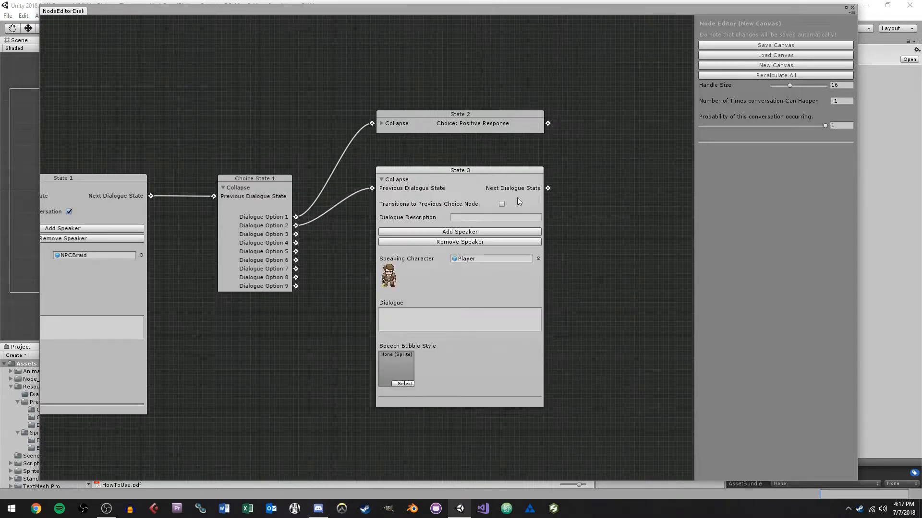
Step: Fill in State 3 with the description "Negative Response", the dialogue "Not much. Havin' a pretty bad day." and the NormalDialogue speech bubble
{"action": "left_click", "coordinate": [478, 217]}
{"action": "type", "text": "Negative Response"}
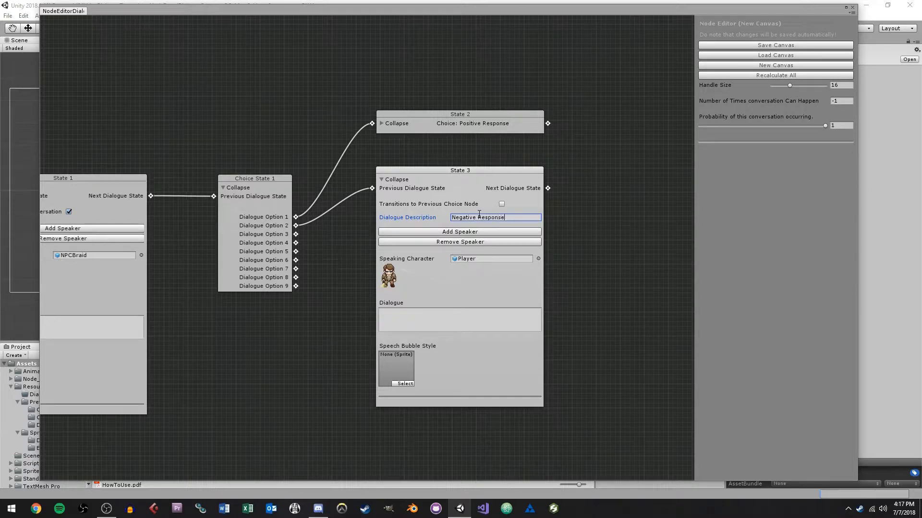
{"action": "left_click", "coordinate": [453, 325]}
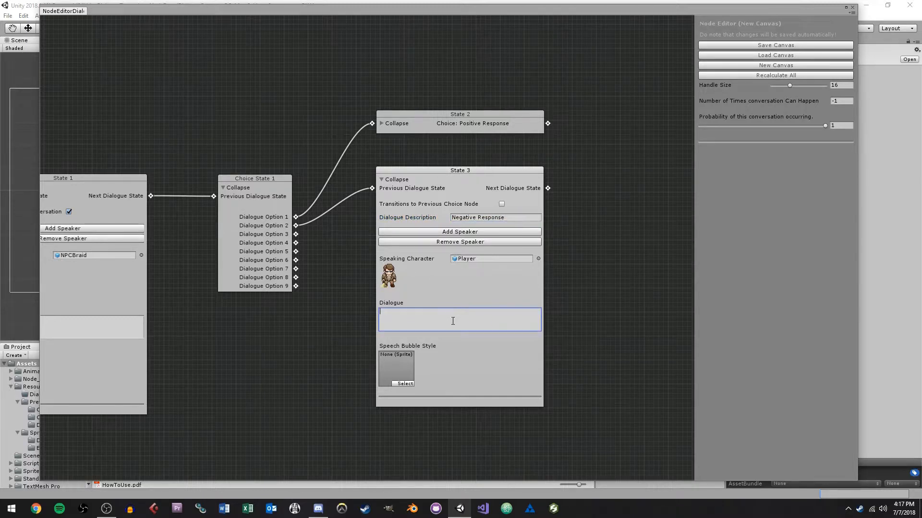
{"action": "type", "text": "Not much. Havin'g pretty bad day."}
{"action": "left_click", "coordinate": [404, 384]}
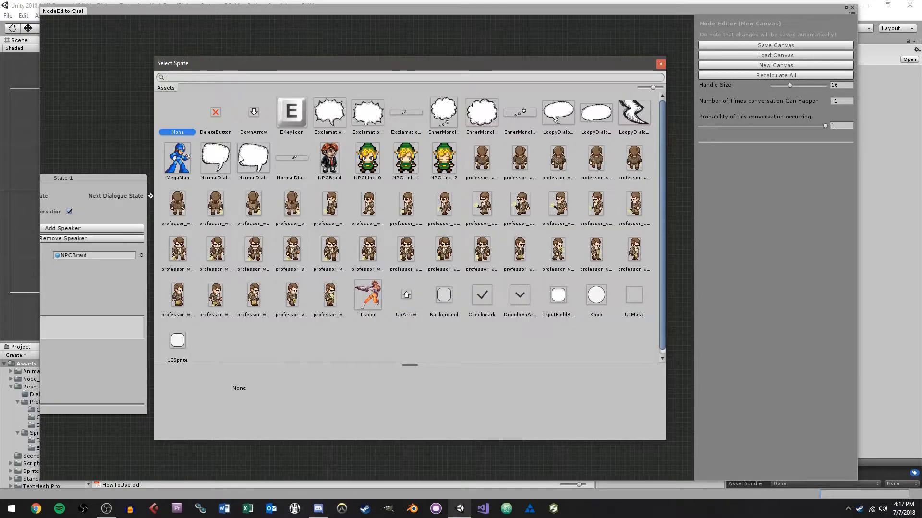
{"action": "double_click", "coordinate": [224, 156]}
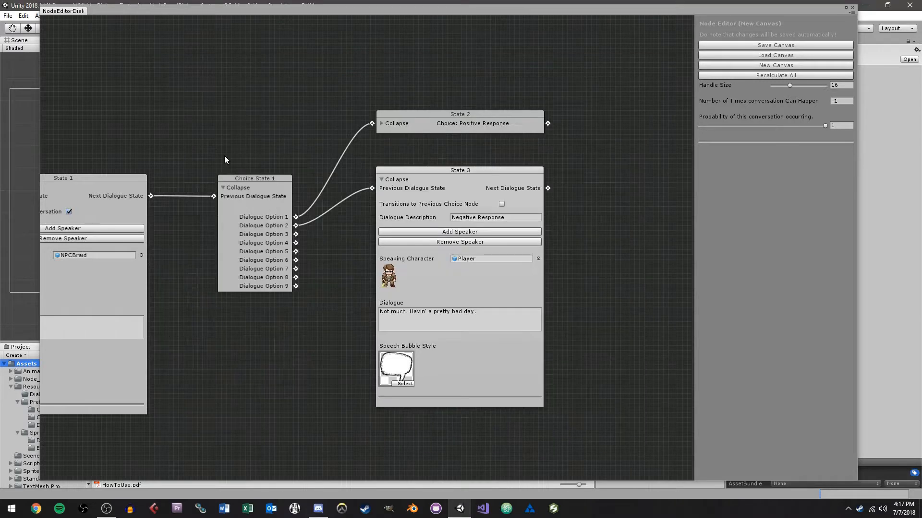
Step: Collapse State 3 and add a new dialogue node to the right of State 2
{"action": "left_click", "coordinate": [382, 179]}
{"action": "left_click_drag", "start_coordinate": [571, 167], "coordinate": [389, 202]}
{"action": "right_click", "coordinate": [448, 146]}
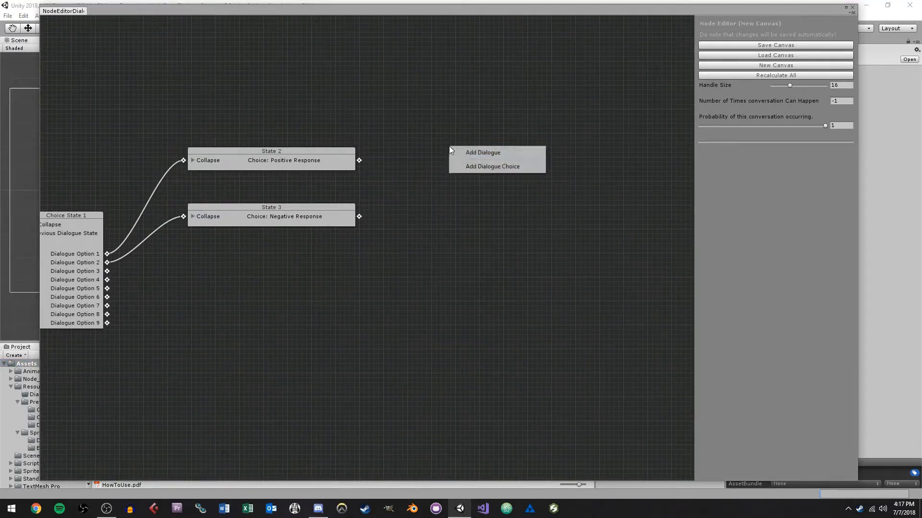
{"action": "left_click", "coordinate": [471, 149]}
{"action": "left_click_drag", "start_coordinate": [464, 150], "coordinate": [436, 145]}
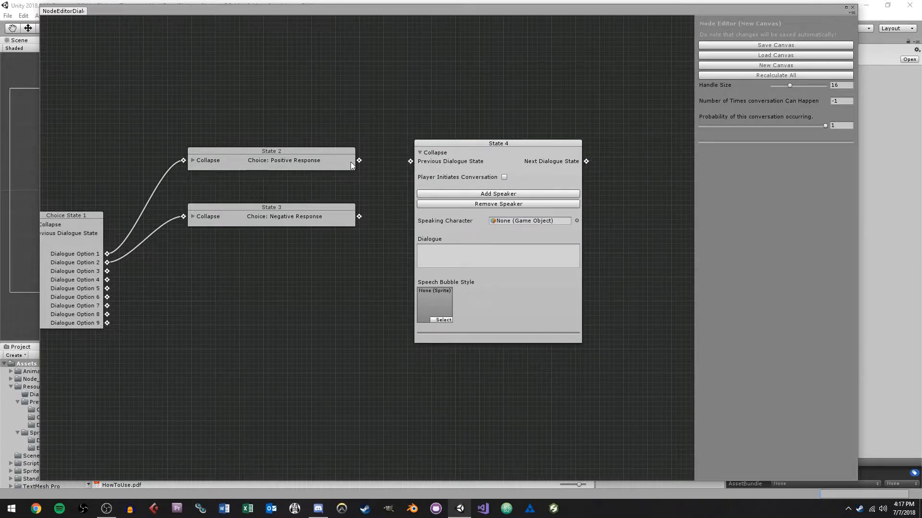
Step: Connect State 2's output to State 4 and assign NPCBraid as State 4's speaking character
{"action": "left_click_drag", "start_coordinate": [359, 160], "coordinate": [410, 153]}
{"action": "left_click_drag", "start_coordinate": [488, 147], "coordinate": [490, 145]}
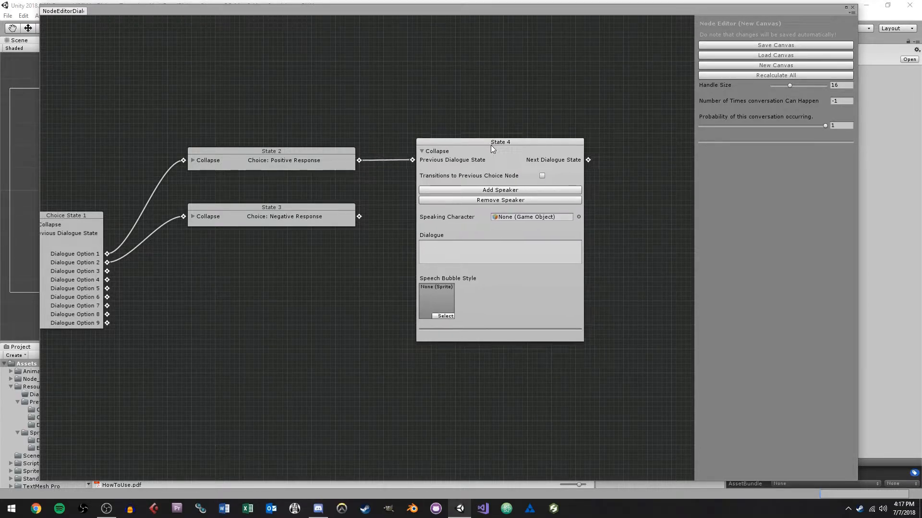
{"action": "left_click", "coordinate": [578, 217]}
{"action": "double_click", "coordinate": [458, 112]}
Step: Enter State 4's dialogue "Hey, that's great! Hope your day continues to be wonderful!" and choose the first Exclamation sprite as its speech bubble style
{"action": "left_click", "coordinate": [494, 288]}
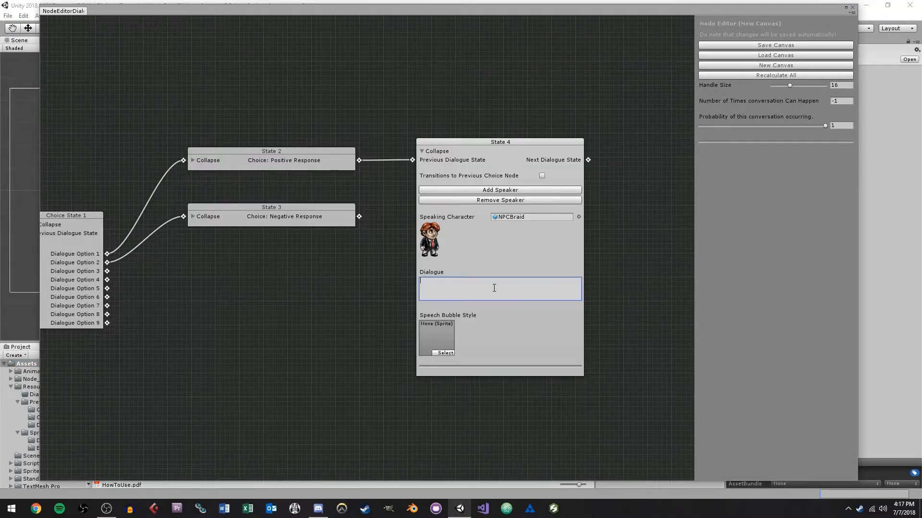
{"action": "type", "text": "Hey, that's great! Hope your continue"}
{"action": "key", "text": "BackSpace"}
{"action": "key", "text": "BackSpace"}
{"action": "key", "text": "BackSpace"}
{"action": "key", "text": "BackSpace"}
{"action": "key", "text": "BackSpace"}
{"action": "key", "text": "BackSpace"}
{"action": "key", "text": "BackSpace"}
{"action": "key", "text": "BackSpace"}
{"action": "key", "text": "BackSpace"}
{"action": "type", "text": "day continues to be wonderful!"}
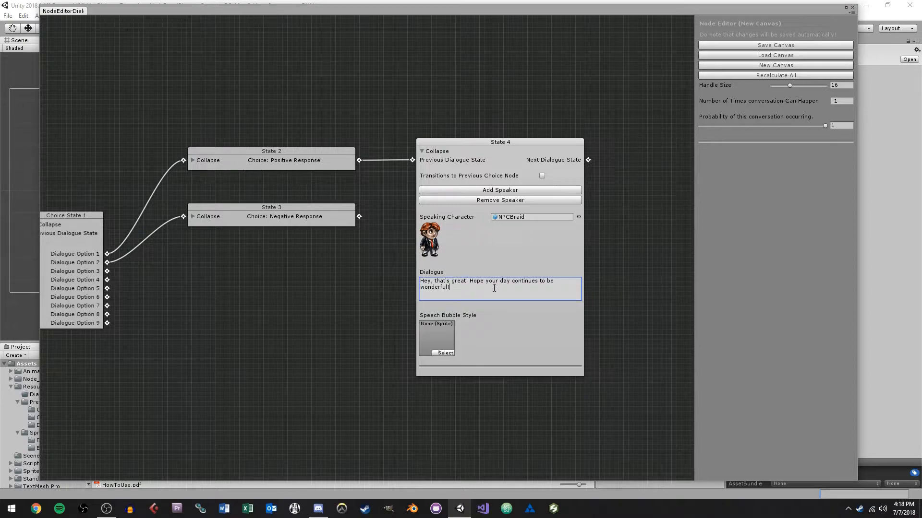
{"action": "left_click", "coordinate": [446, 353]}
{"action": "double_click", "coordinate": [318, 118]}
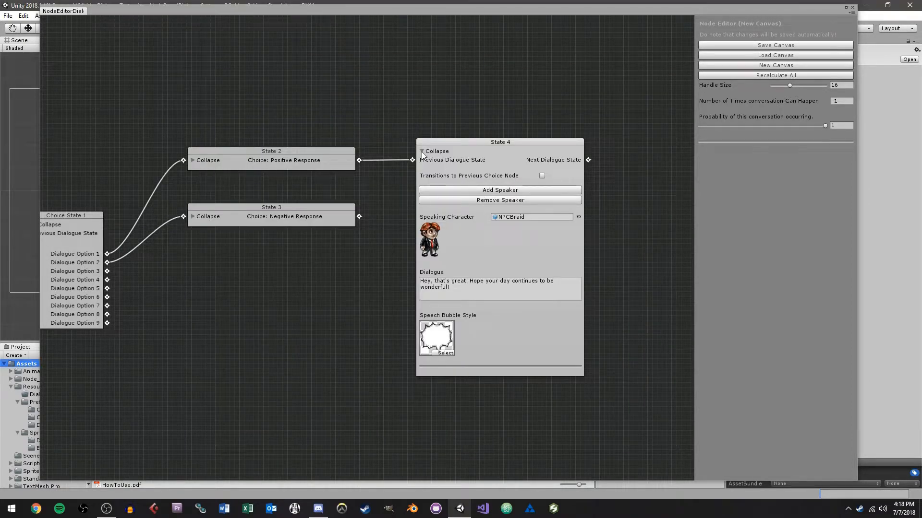
Step: Collapse State 4 level with State 2, add a dialogue node below it and connect State 3 to the new node
{"action": "left_click", "coordinate": [504, 144]}
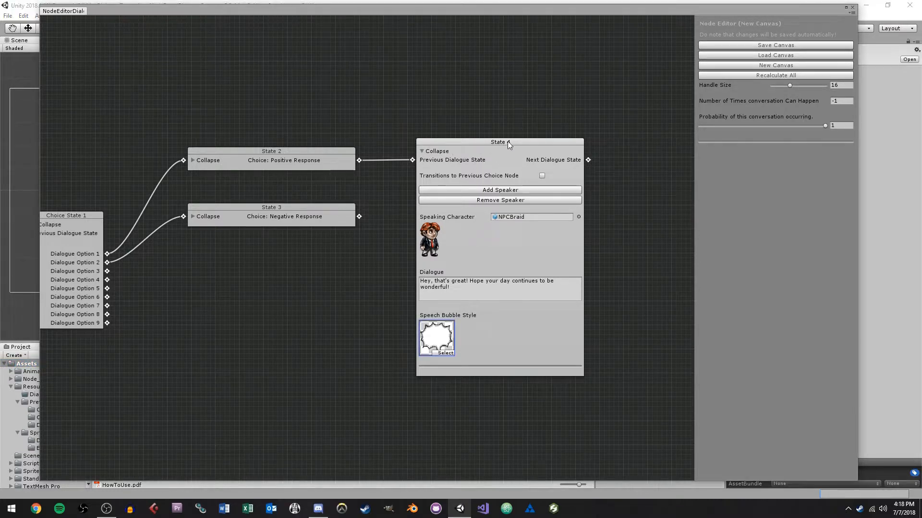
{"action": "left_click", "coordinate": [425, 152]}
{"action": "left_click_drag", "start_coordinate": [462, 142], "coordinate": [461, 152]}
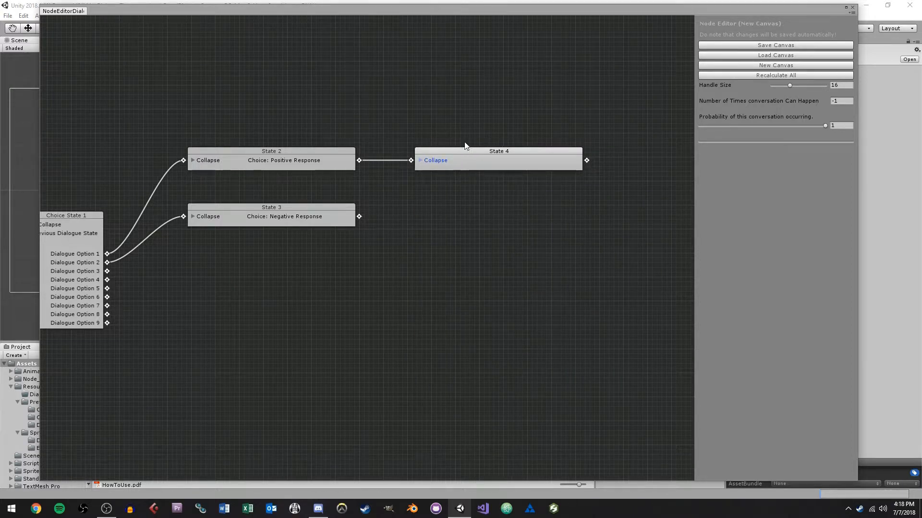
{"action": "left_click_drag", "start_coordinate": [319, 202], "coordinate": [315, 176]}
{"action": "right_click", "coordinate": [465, 198]}
{"action": "left_click", "coordinate": [481, 203]}
{"action": "left_click_drag", "start_coordinate": [480, 202], "coordinate": [429, 174]}
{"action": "left_click_drag", "start_coordinate": [360, 191], "coordinate": [461, 189]}
Step: Check the dialogue stored in State 3, collapse it again and set NPCBraid as State 5's speaking character
{"action": "left_click", "coordinate": [241, 188]}
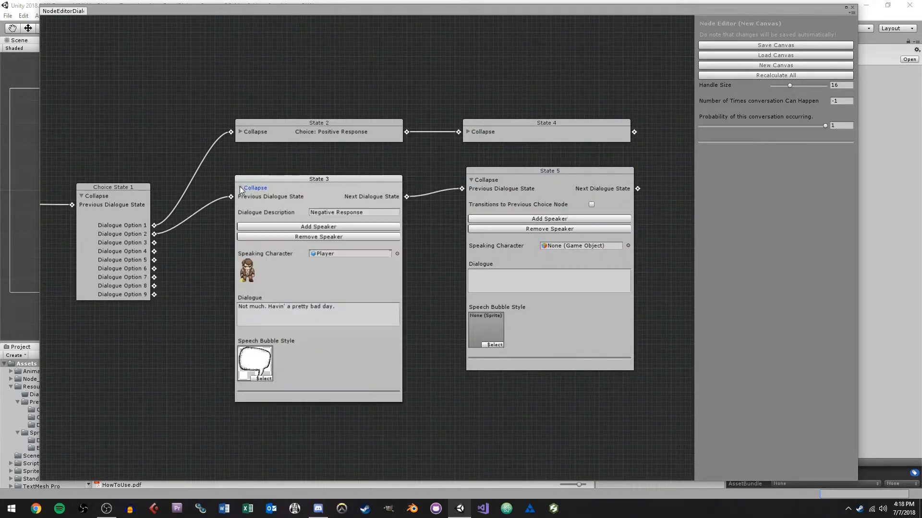
{"action": "left_click", "coordinate": [336, 313]}
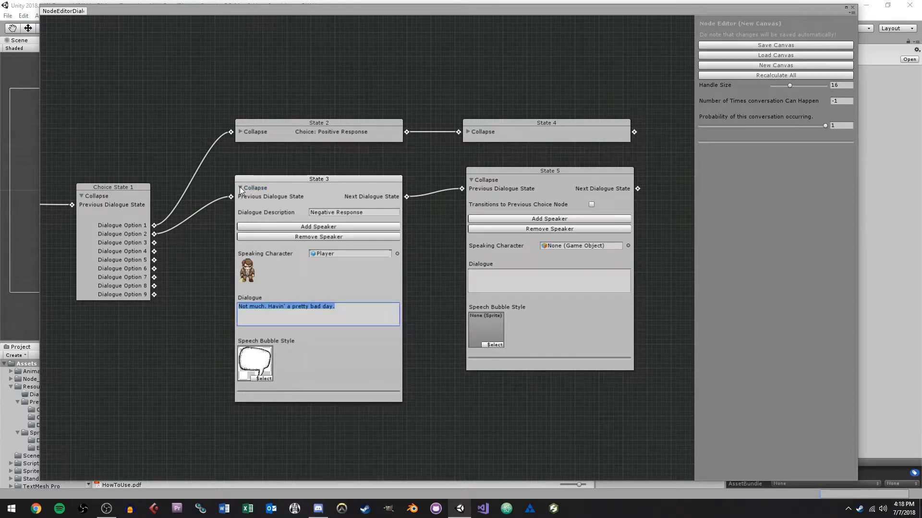
{"action": "left_click", "coordinate": [241, 188]}
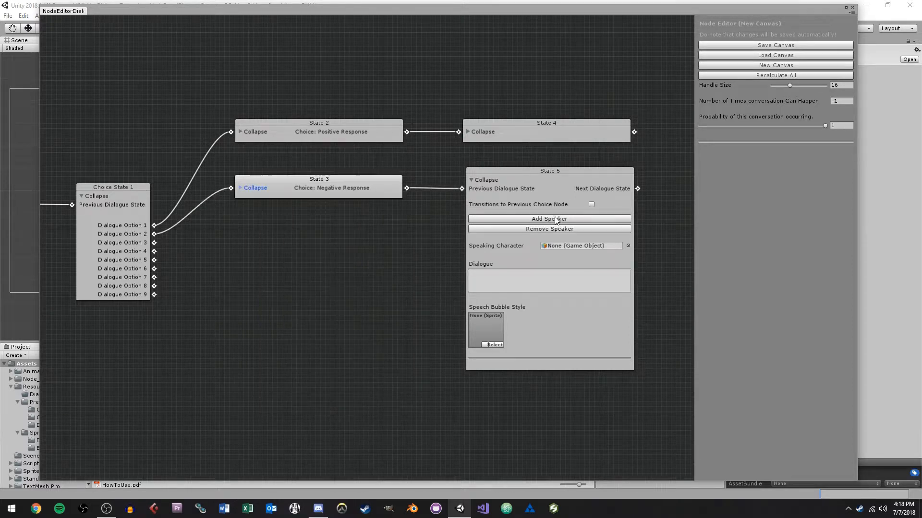
{"action": "left_click", "coordinate": [628, 246]}
{"action": "left_click", "coordinate": [447, 129]}
{"action": "double_click", "coordinate": [447, 130]}
Step: Enter State 5's dialogue "Oh no, do you want to talk about it?" and choose NormalDialogue as its speech bubble style
{"action": "left_click", "coordinate": [535, 312]}
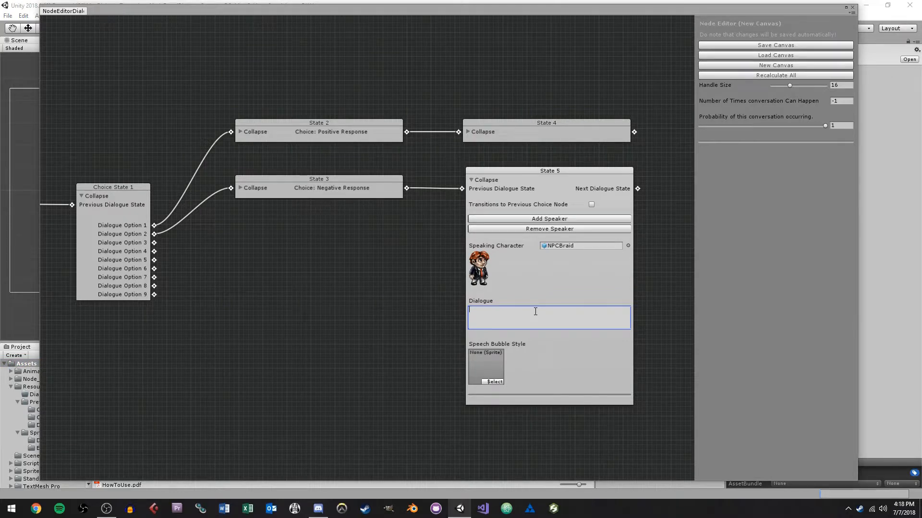
{"action": "type", "text": "Oh no, do you want to talk about it?"}
{"action": "left_click", "coordinate": [495, 381]}
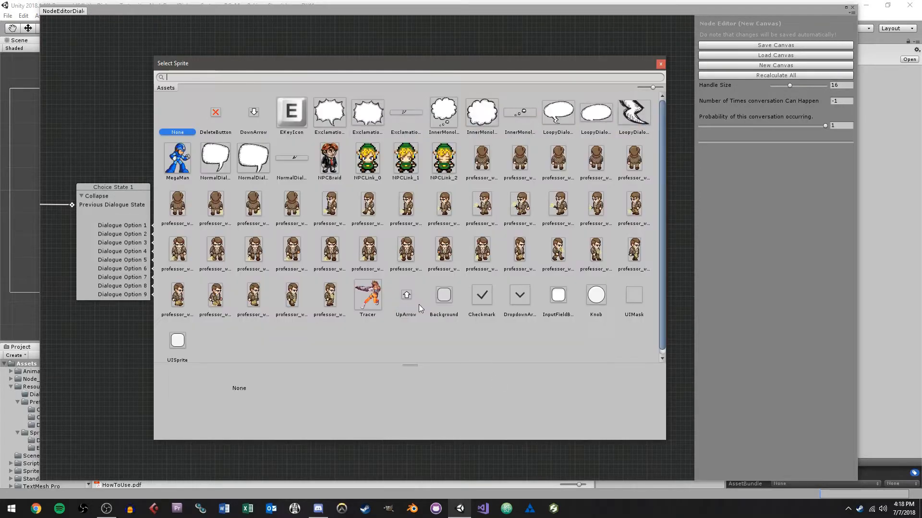
{"action": "left_click", "coordinate": [217, 163]}
{"action": "double_click", "coordinate": [217, 165]}
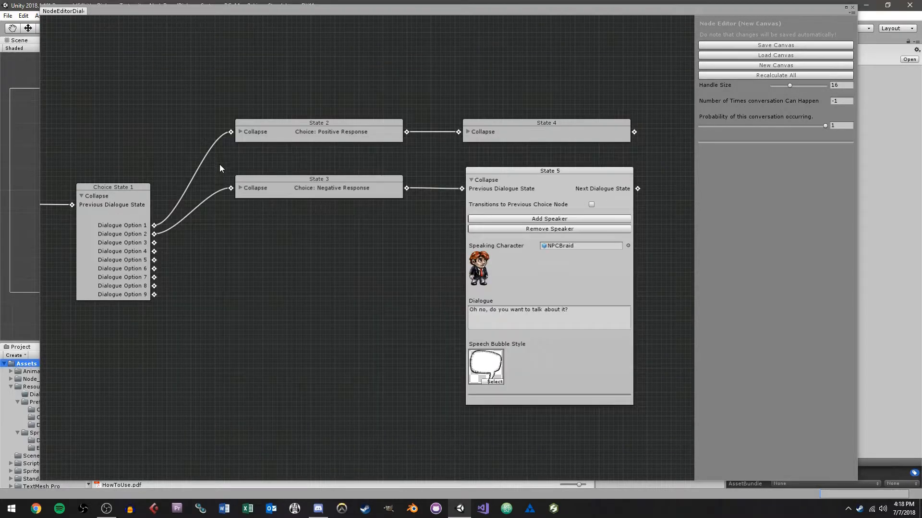
Step: Collapse State 5 below State 4, add a choice node to its right and connect State 5 to it
{"action": "left_click", "coordinate": [470, 181]}
{"action": "left_click_drag", "start_coordinate": [483, 172], "coordinate": [302, 153]}
{"action": "left_click_drag", "start_coordinate": [553, 171], "coordinate": [490, 192]}
{"action": "right_click", "coordinate": [486, 193]}
{"action": "left_click", "coordinate": [509, 214]}
{"action": "left_click_drag", "start_coordinate": [424, 209], "coordinate": [465, 205]}
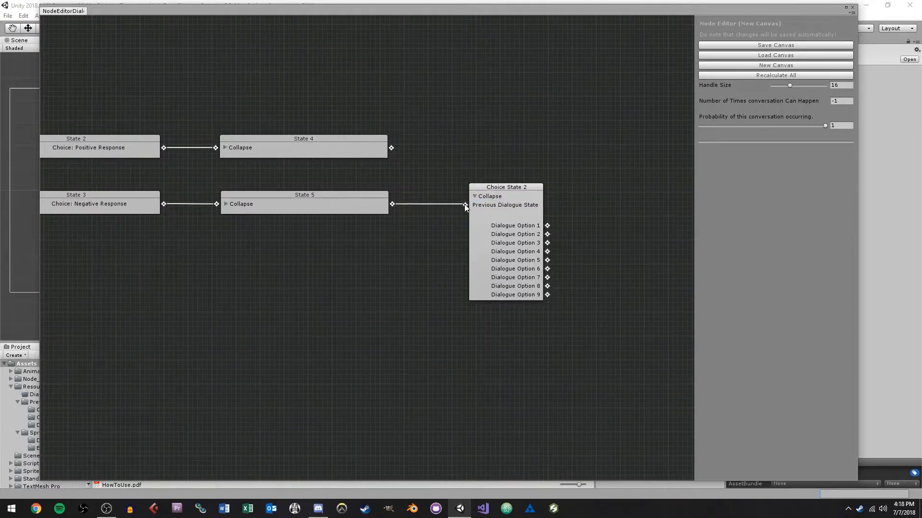
Step: Add a dialogue node to the right of Choice State 2 and connect Dialogue Option 1 to it
{"action": "left_click_drag", "start_coordinate": [190, 181], "coordinate": [35, 216]}
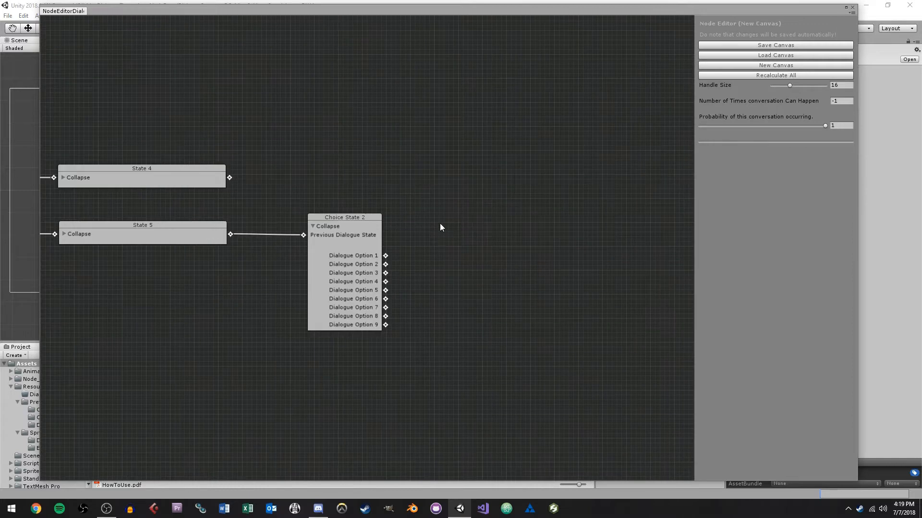
{"action": "left_click_drag", "start_coordinate": [347, 218], "coordinate": [343, 217]}
{"action": "right_click", "coordinate": [474, 227]}
{"action": "left_click", "coordinate": [494, 232]}
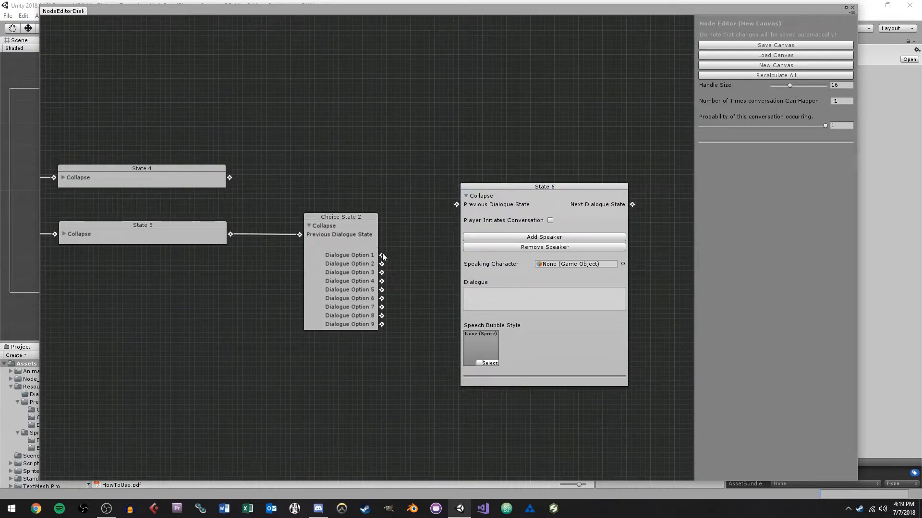
{"action": "left_click_drag", "start_coordinate": [382, 255], "coordinate": [457, 205]}
Step: Fill in State 6 with description "Vent Frustration", dialogue "I stubbed my toe earlier and it really hurts :(" and the NormalDialogue speech bubble
{"action": "left_click", "coordinate": [562, 234]}
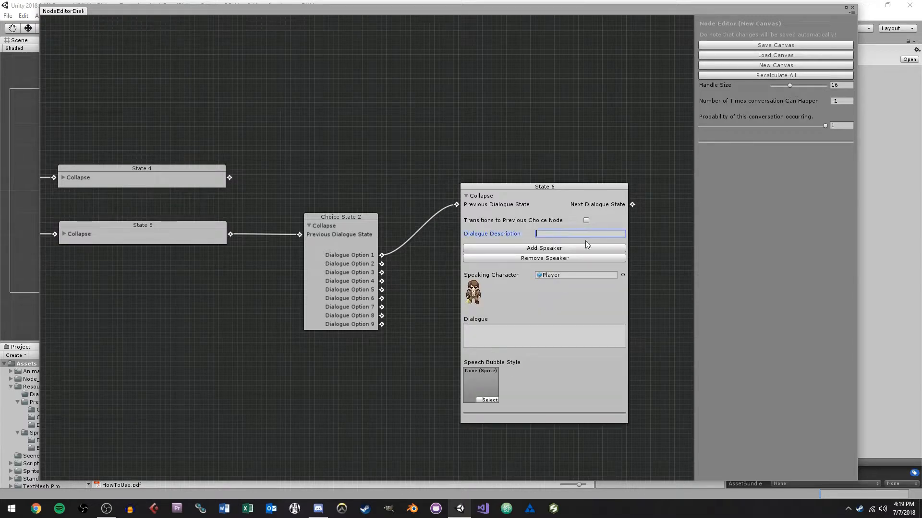
{"action": "type", "text": "Ven"}
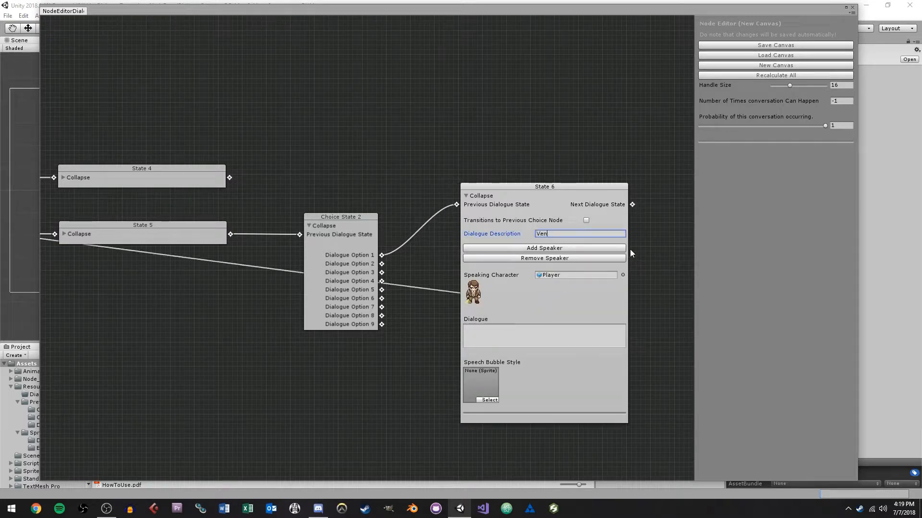
{"action": "type", "text": "t Frustrated"}
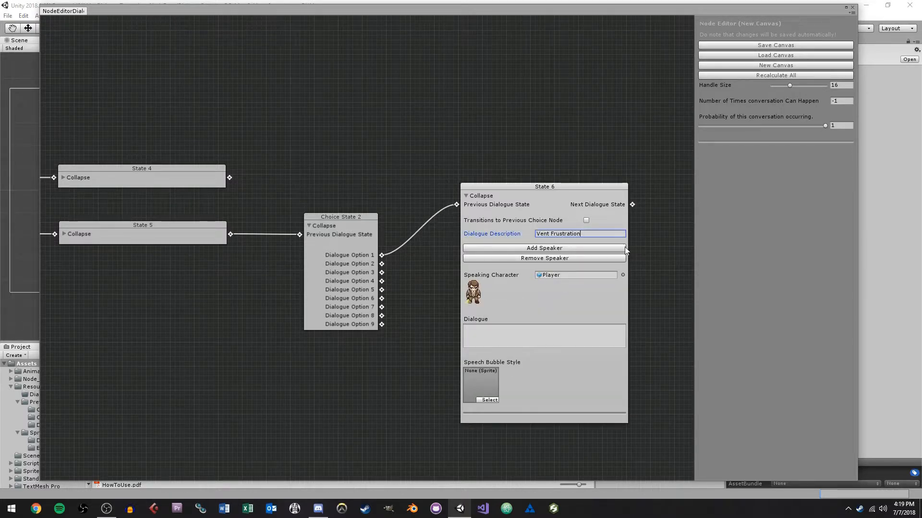
{"action": "left_click", "coordinate": [560, 333]}
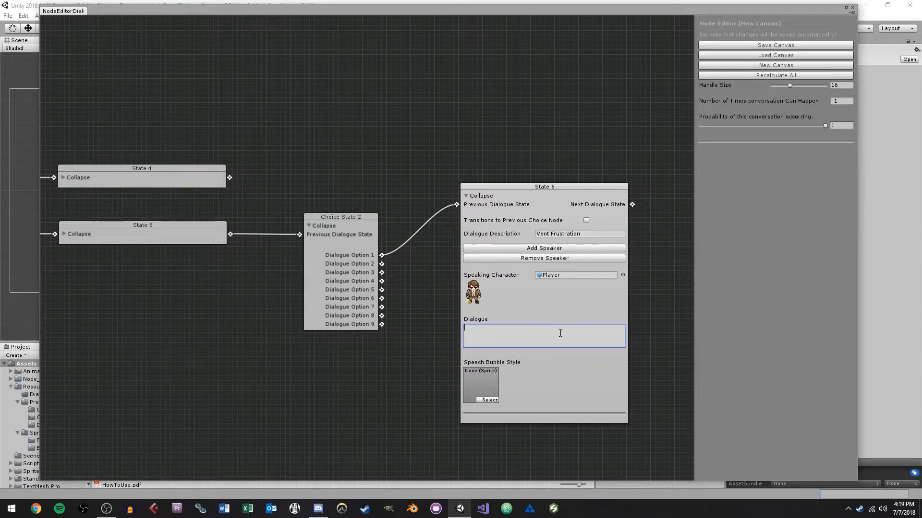
{"action": "type", "text": "I stubbed my toe earlier and it really hurts :("}
{"action": "left_click", "coordinate": [490, 399]}
{"action": "left_click", "coordinate": [213, 152]}
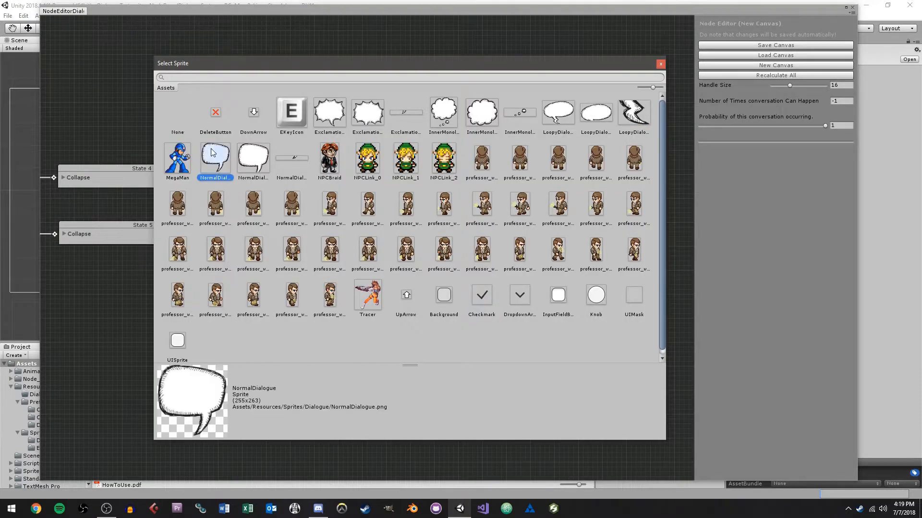
{"action": "left_click", "coordinate": [213, 152]}
Step: Collapse State 6, add a dialogue node to its right and connect State 6 to the new node
{"action": "left_click", "coordinate": [473, 197]}
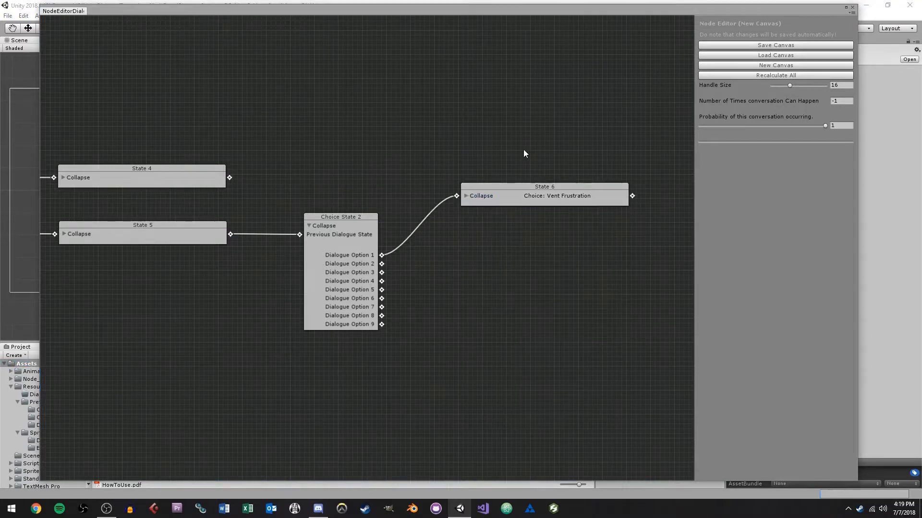
{"action": "left_click_drag", "start_coordinate": [524, 150], "coordinate": [406, 172]}
{"action": "left_click_drag", "start_coordinate": [496, 160], "coordinate": [469, 154]}
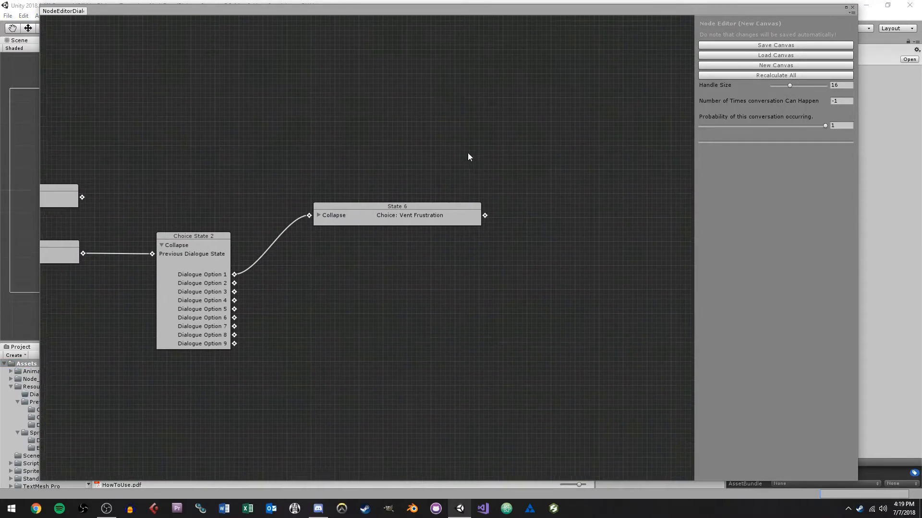
{"action": "left_click_drag", "start_coordinate": [366, 205], "coordinate": [354, 206]}
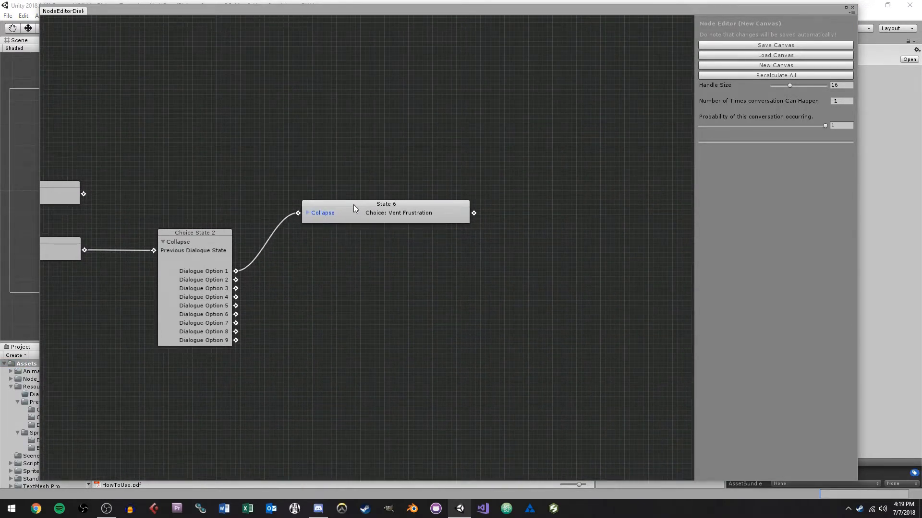
{"action": "right_click", "coordinate": [524, 191]}
{"action": "left_click", "coordinate": [534, 196]}
{"action": "left_click_drag", "start_coordinate": [474, 212], "coordinate": [520, 212]}
Step: Set NPCBraid as State 7's speaking character
{"action": "left_click_drag", "start_coordinate": [484, 173], "coordinate": [404, 173]}
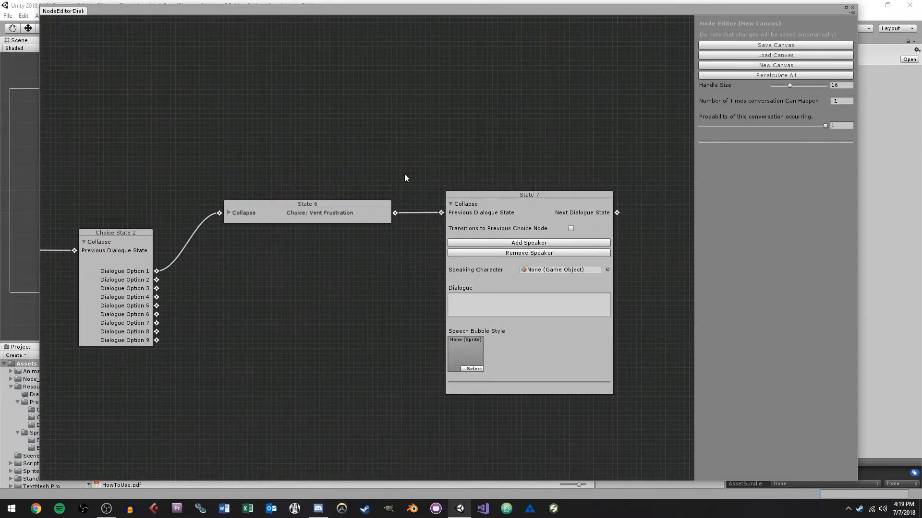
{"action": "left_click", "coordinate": [607, 269]}
{"action": "double_click", "coordinate": [445, 131]}
Step: Enter State 7's dialogue beginning "Aww man that sucks. It really hurts when you stub your toe. Hope it feels better" and use the NormalDialogue bubble
{"action": "left_click", "coordinate": [514, 342]}
{"action": "type", "text": "Aww man"}
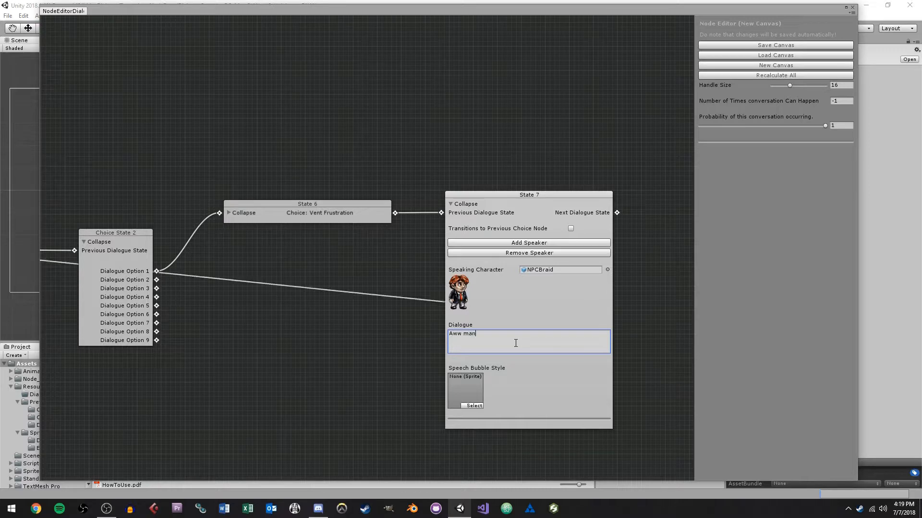
{"action": "type", "text": " that sucks. It really hurts when you stub your toe. Hope it feels better so"}
{"action": "left_click", "coordinate": [472, 406]}
{"action": "left_click", "coordinate": [217, 158]}
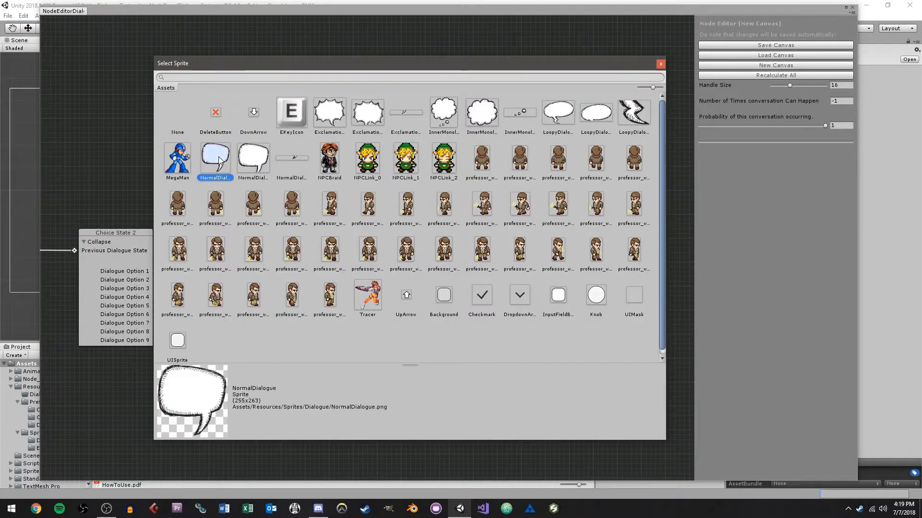
{"action": "double_click", "coordinate": [219, 158]}
Step: Collapse State 7, add a dialogue node to its right and connect State 7 to the new node
{"action": "left_click", "coordinate": [450, 205]}
{"action": "right_click", "coordinate": [599, 187]}
{"action": "left_click", "coordinate": [612, 193]}
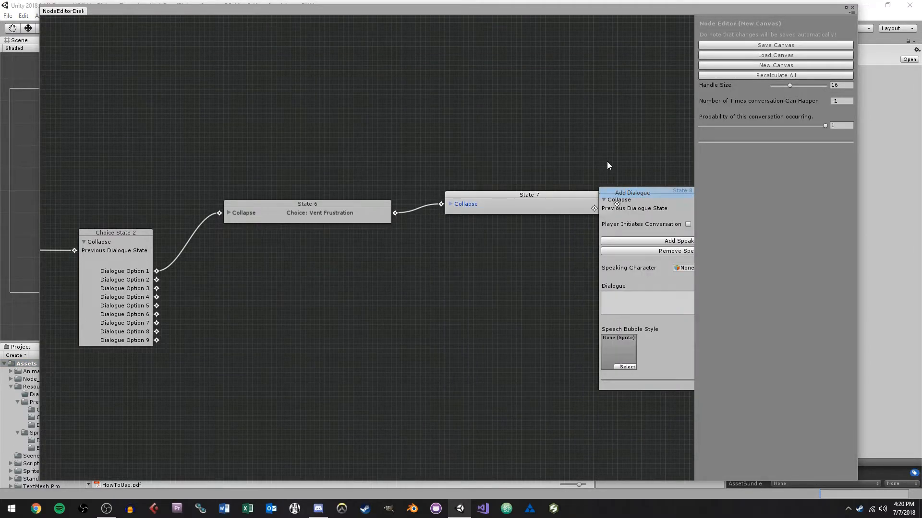
{"action": "left_click_drag", "start_coordinate": [523, 180], "coordinate": [575, 176]}
{"action": "left_click_drag", "start_coordinate": [480, 192], "coordinate": [508, 190]}
Step: Fill in State 8 with Player as speaking character, the dialogue "Thanks for your condolences. Take it easy." and the NormalDialogue speech bubble
{"action": "left_click", "coordinate": [673, 248]}
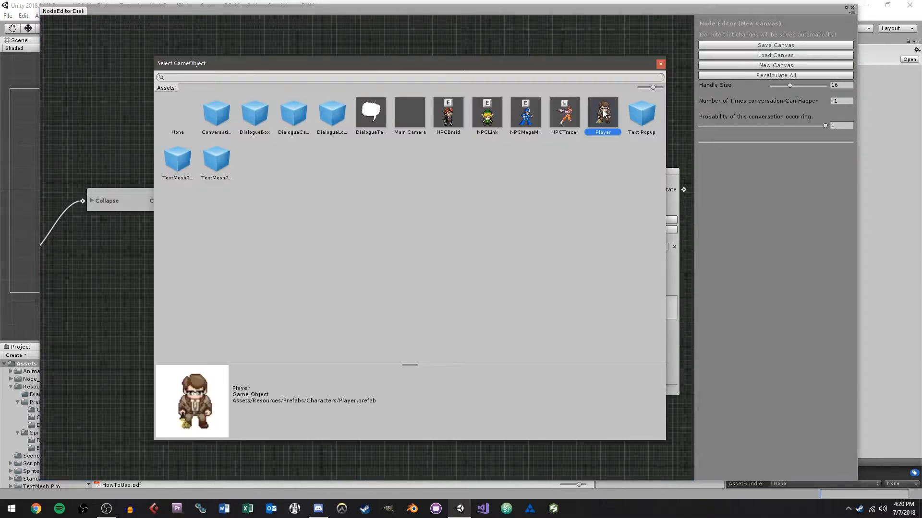
{"action": "double_click", "coordinate": [603, 113]}
{"action": "left_click", "coordinate": [613, 304]}
{"action": "type", "text": "Thanks for your condole"}
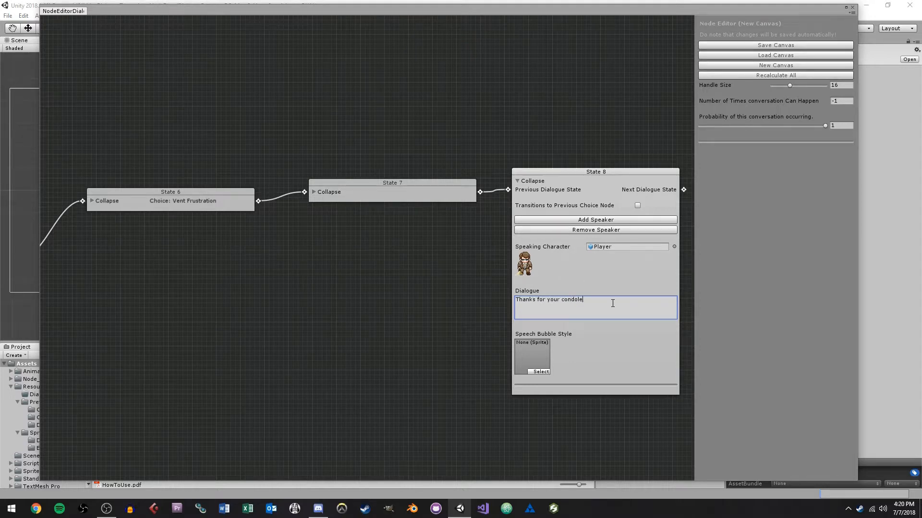
{"action": "type", "text": "nces."}
{"action": "type", "text": " Take "}
{"action": "type", "text": "care."}
{"action": "left_click", "coordinate": [537, 371]}
{"action": "double_click", "coordinate": [230, 174]}
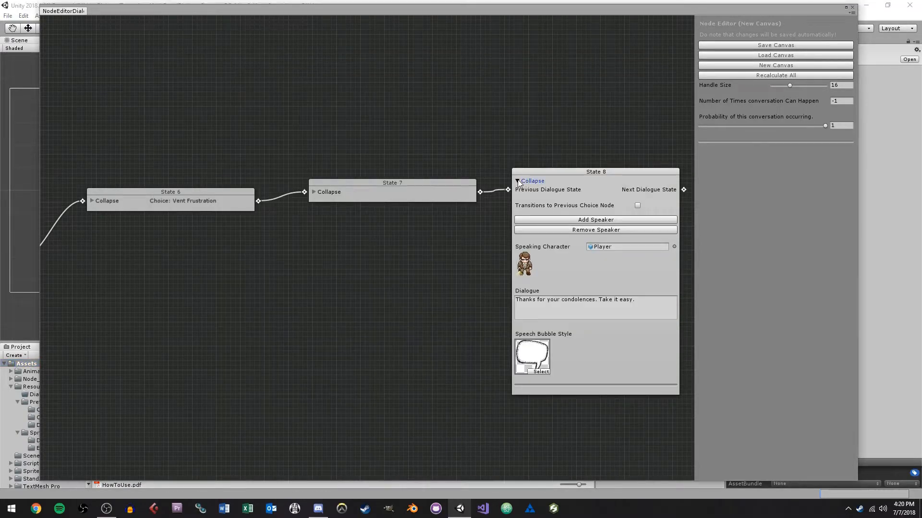
Step: Collapse State 8 and line up States 7 and 8 in a row with State 6
{"action": "left_click", "coordinate": [530, 181]}
{"action": "left_click_drag", "start_coordinate": [553, 179], "coordinate": [555, 192]}
{"action": "left_click_drag", "start_coordinate": [368, 185], "coordinate": [364, 197]}
Step: Add a dialogue node below State 6, connect Choice State 2's Dialogue Option 2 to it and align it with the option
{"action": "right_click", "coordinate": [331, 239]}
{"action": "left_click_drag", "start_coordinate": [120, 262], "coordinate": [348, 236]}
{"action": "left_click", "coordinate": [348, 245]}
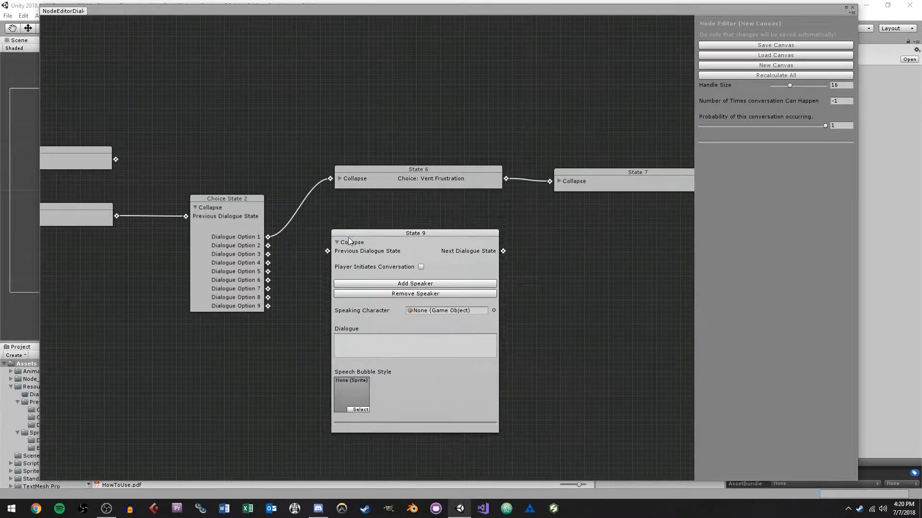
{"action": "left_click_drag", "start_coordinate": [268, 246], "coordinate": [327, 251]}
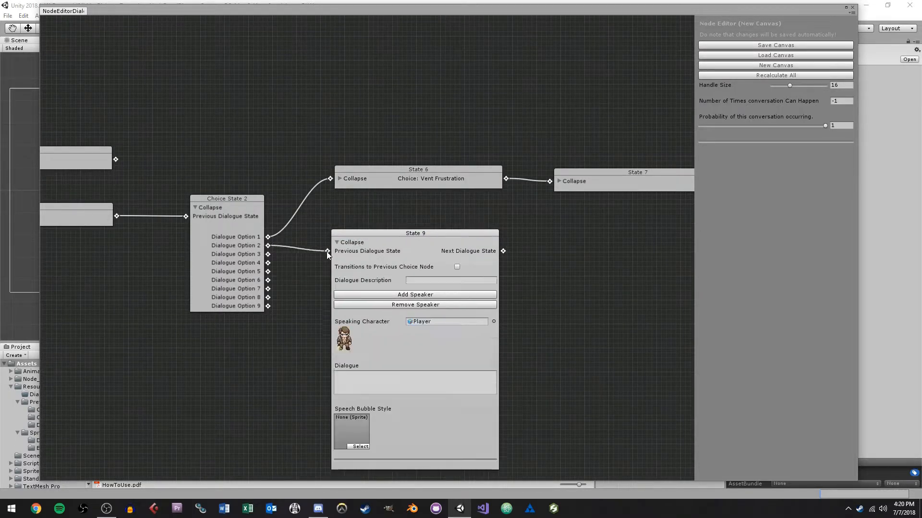
{"action": "left_click_drag", "start_coordinate": [423, 232], "coordinate": [424, 229]}
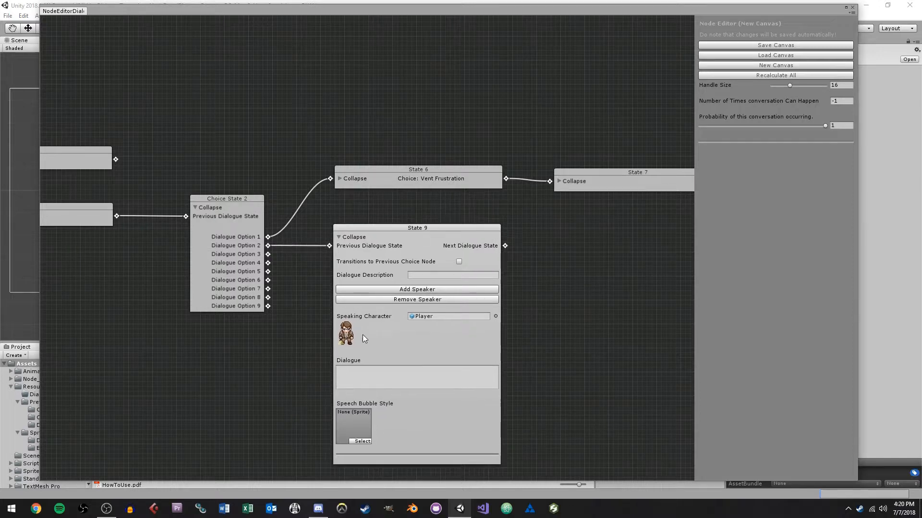
{"action": "left_click", "coordinate": [242, 198]}
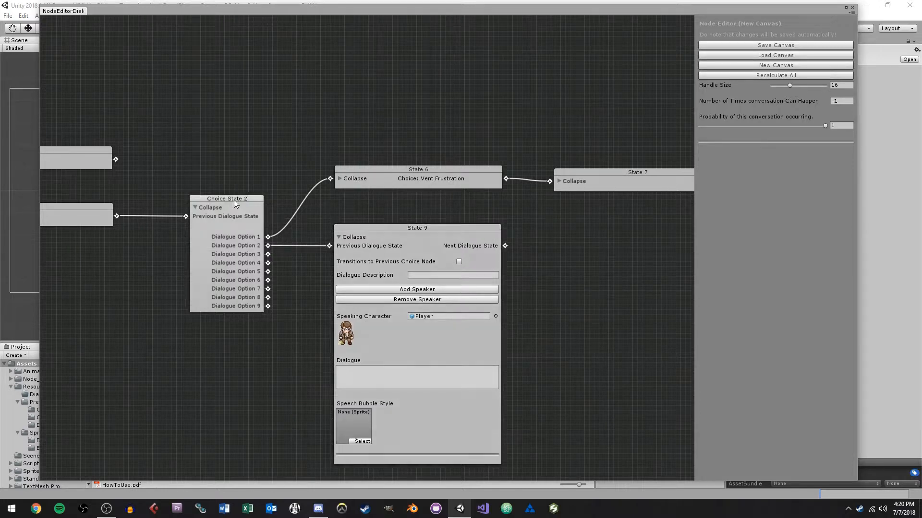
{"action": "left_click", "coordinate": [365, 228]}
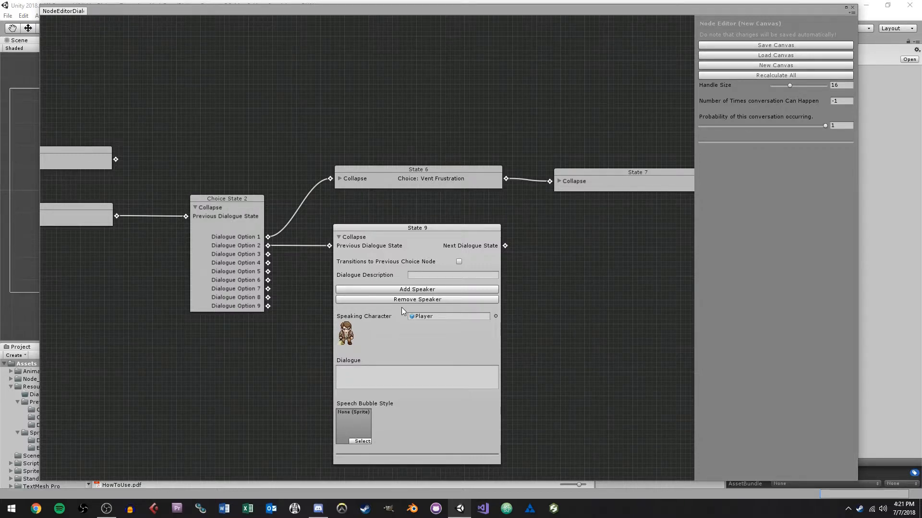
Step: Fill in State 9 with the description "Be Reserved", the dialogue "I don't know if I feel comfortable talking about it..." and a speech bubble
{"action": "left_click", "coordinate": [441, 276]}
{"action": "type", "text": "Be Reserved"}
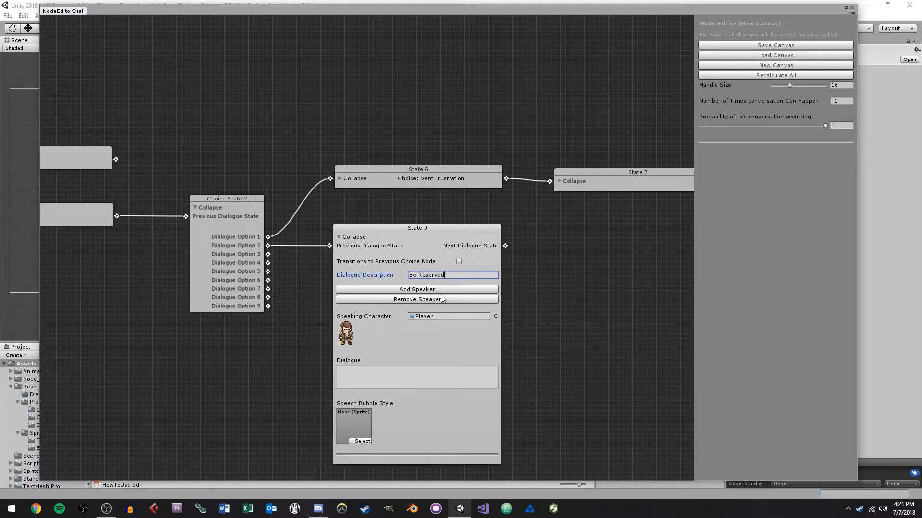
{"action": "left_click", "coordinate": [424, 373]}
{"action": "type", "text": "I do"}
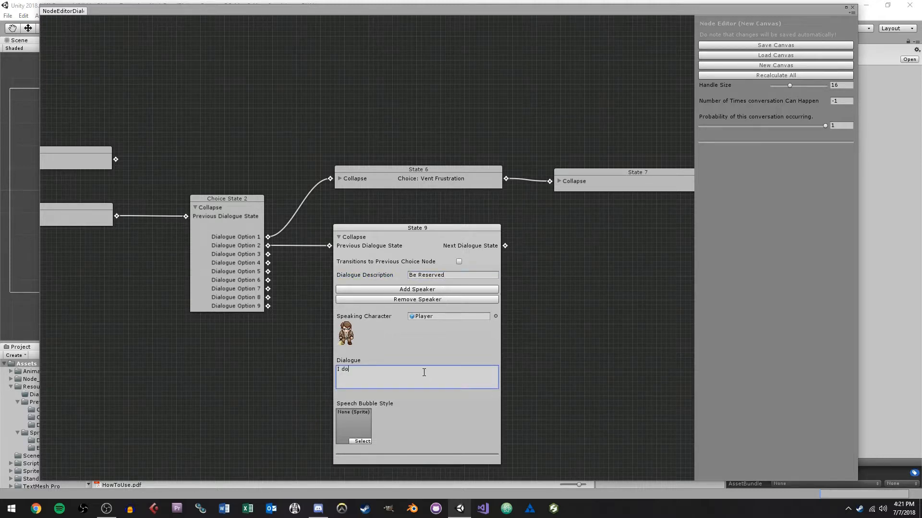
{"action": "type", "text": "n't know if I feel comfortable talking about it..."}
{"action": "left_click", "coordinate": [355, 441]}
{"action": "left_click", "coordinate": [362, 441]}
{"action": "left_click", "coordinate": [264, 157]}
{"action": "double_click", "coordinate": [263, 158]}
Step: Collapse State 9, add a dialogue node to its right and connect State 9 to the new node
{"action": "left_click", "coordinate": [339, 237]}
{"action": "left_click_drag", "start_coordinate": [636, 240], "coordinate": [398, 252]}
{"action": "right_click", "coordinate": [473, 266]}
{"action": "left_click", "coordinate": [486, 269]}
{"action": "left_click_drag", "start_coordinate": [341, 264], "coordinate": [384, 269]}
{"action": "left_click_drag", "start_coordinate": [438, 251], "coordinate": [442, 247]}
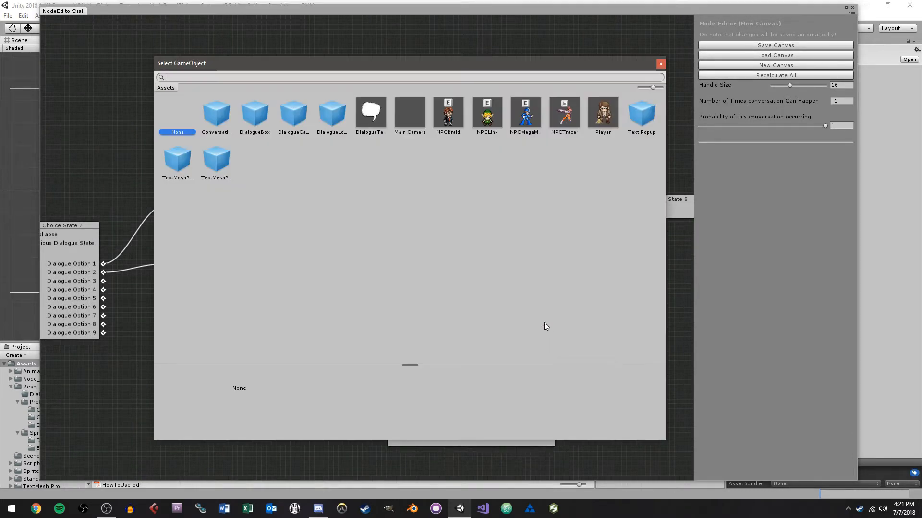
Step: Give State 10 the speaker NPCBraid, the dialogue "Are you sure? I'm a really good listener. I might be able to help." and the rounded speech bubble
{"action": "double_click", "coordinate": [449, 113]}
{"action": "left_click", "coordinate": [497, 384]}
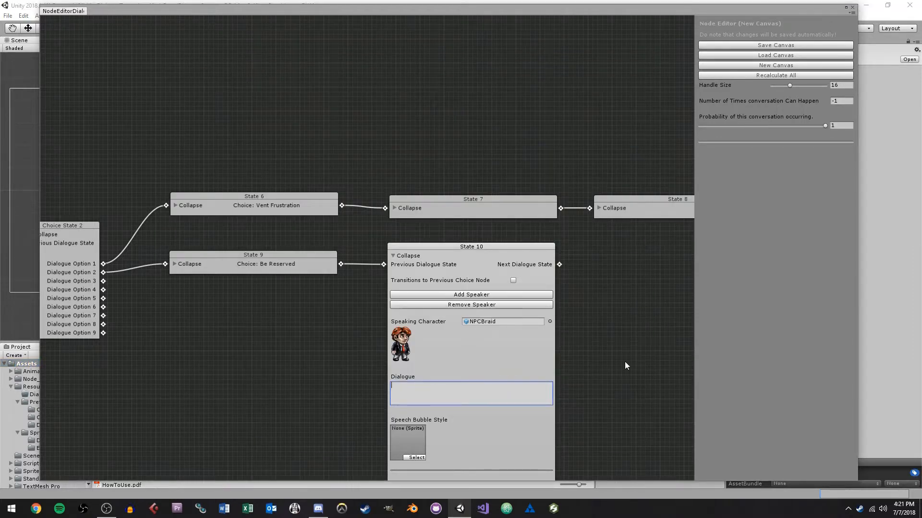
{"action": "left_click_drag", "start_coordinate": [624, 362], "coordinate": [591, 341]}
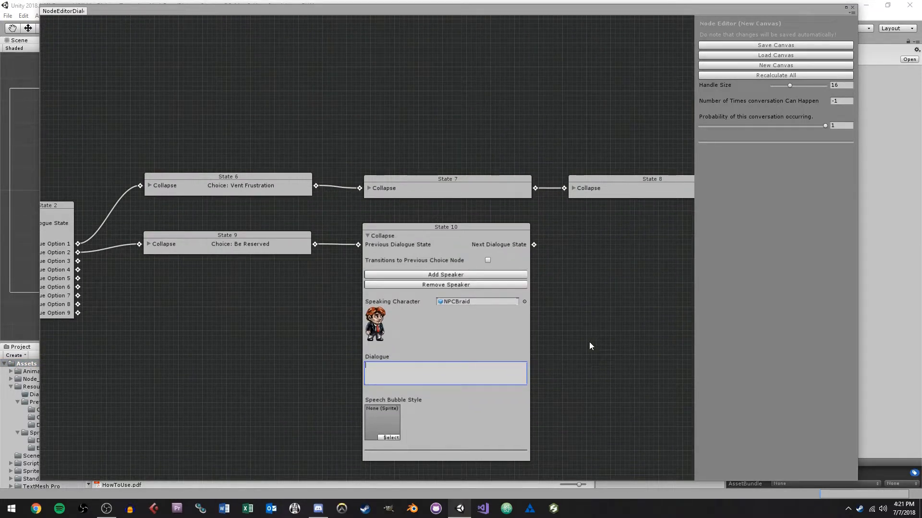
{"action": "left_click", "coordinate": [482, 379]}
{"action": "type", "text": "Are you sure? I'm a really good listener. I might be able to help."}
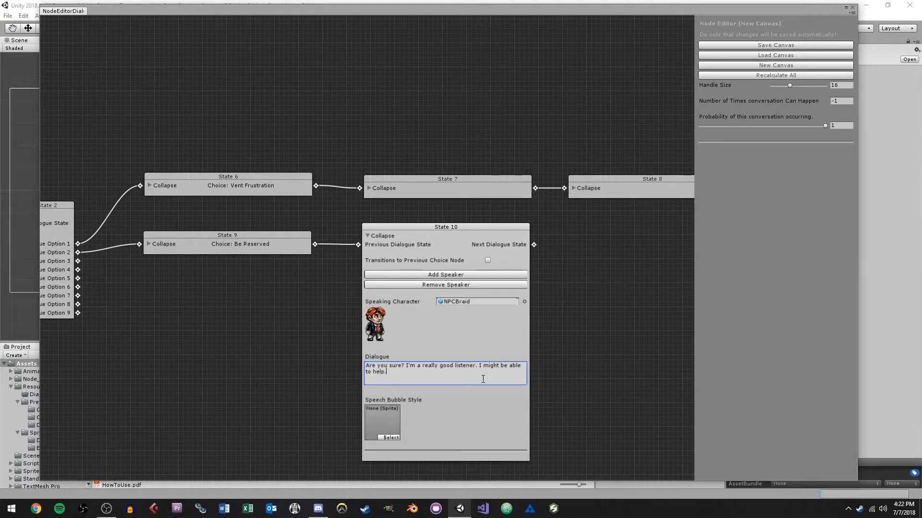
{"action": "left_click", "coordinate": [391, 438]}
{"action": "double_click", "coordinate": [226, 169]}
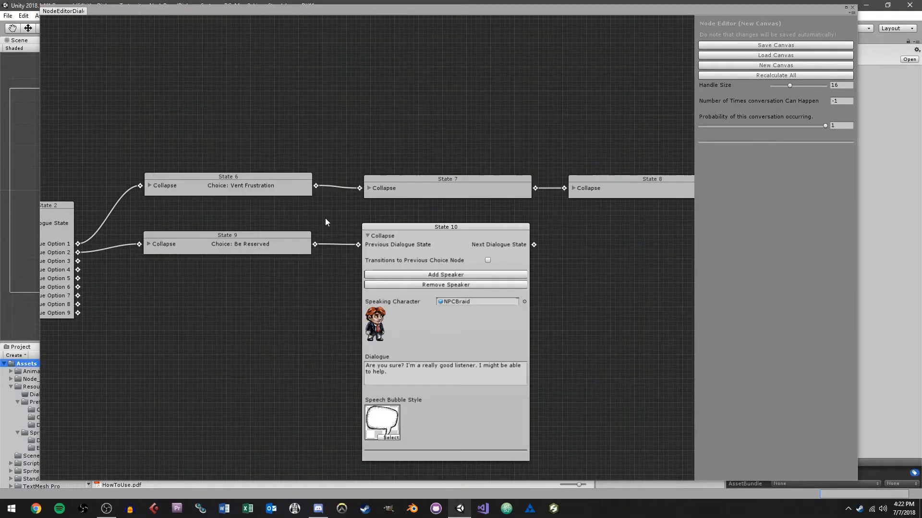
Step: Make State 10 transition back to the previous choice node Choice State 2
{"action": "left_click", "coordinate": [488, 260]}
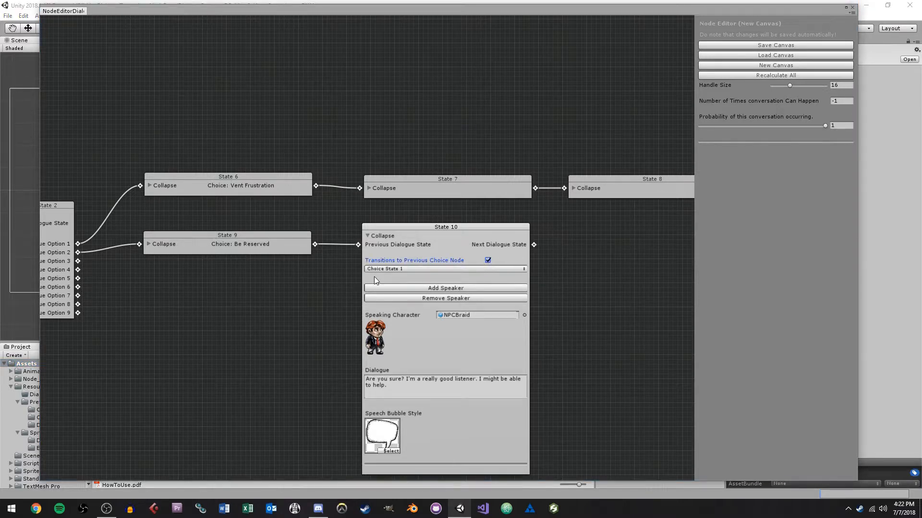
{"action": "left_click", "coordinate": [392, 269]}
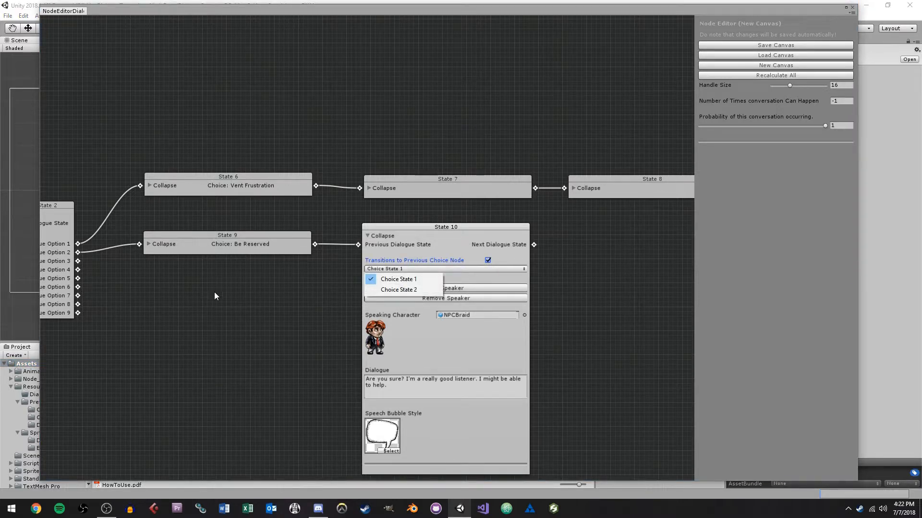
{"action": "left_click", "coordinate": [398, 289]}
{"action": "left_click_drag", "start_coordinate": [244, 274], "coordinate": [350, 272]}
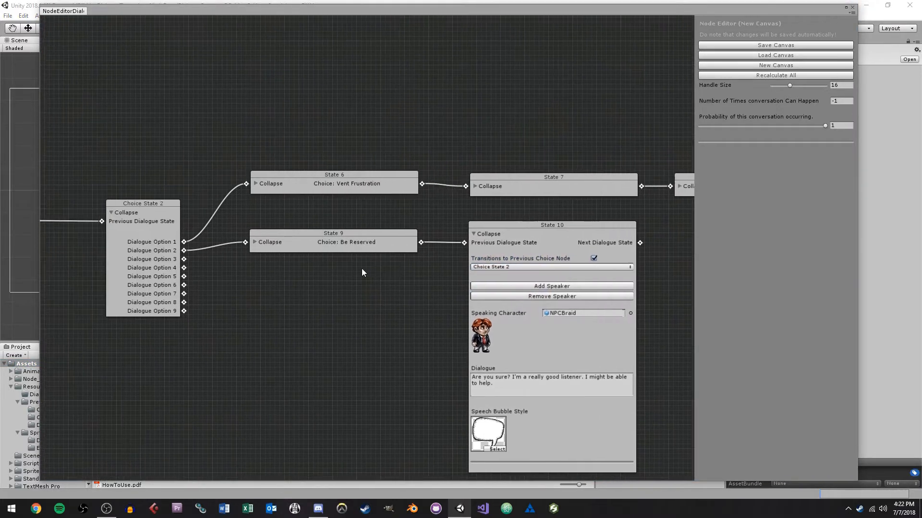
{"action": "left_click", "coordinate": [150, 204]}
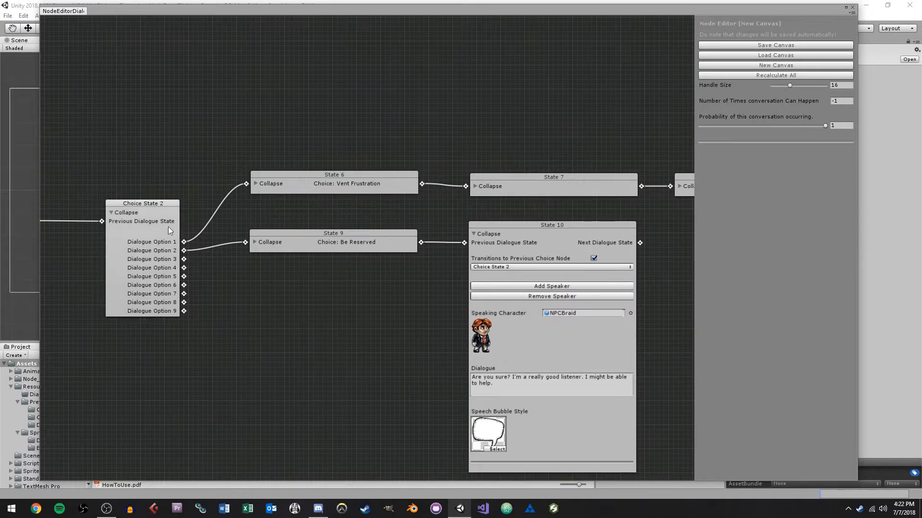
{"action": "left_click", "coordinate": [357, 237]}
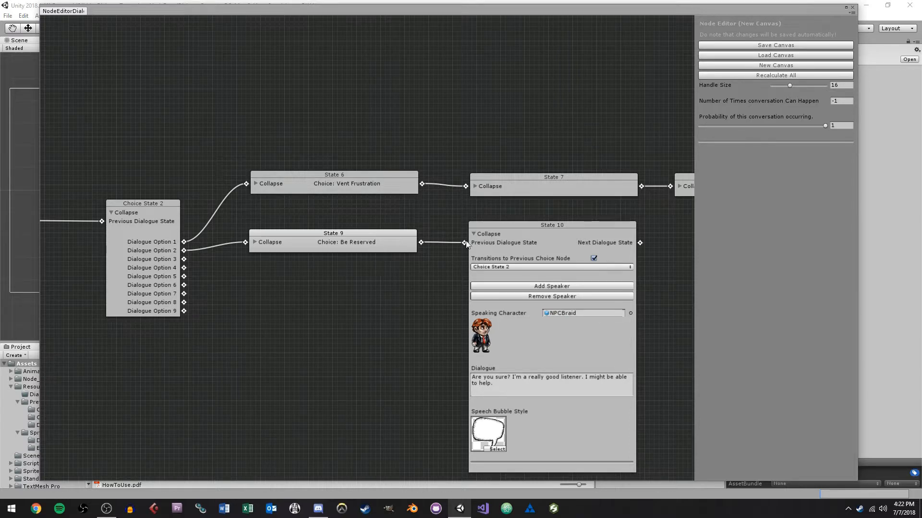
{"action": "left_click", "coordinate": [492, 228]}
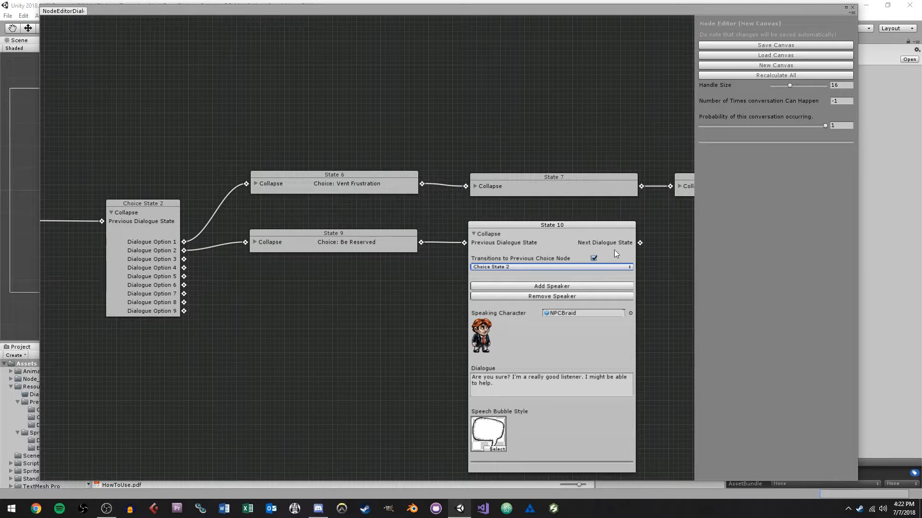
Step: Collapse State 10 and line it up in a row with State 9
{"action": "left_click", "coordinate": [474, 235]}
{"action": "left_click_drag", "start_coordinate": [500, 232], "coordinate": [511, 235]}
{"action": "left_click", "coordinate": [475, 240]}
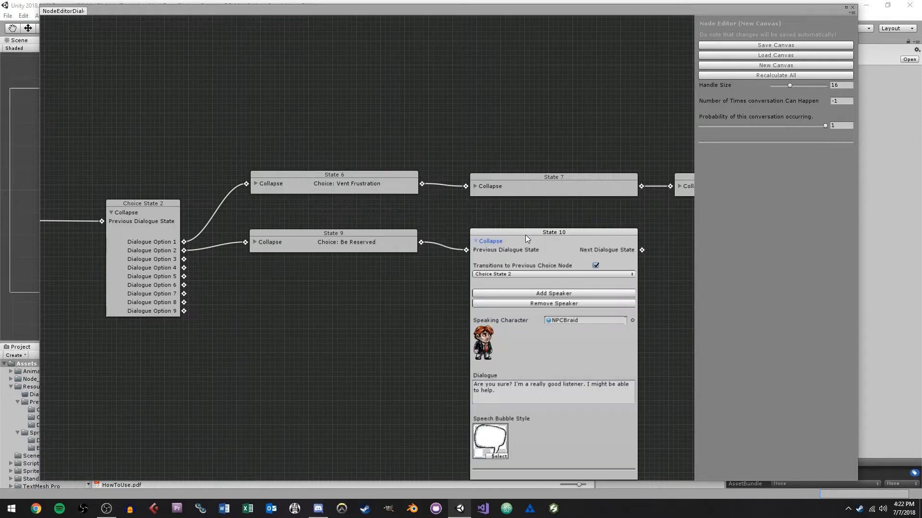
{"action": "left_click_drag", "start_coordinate": [568, 215], "coordinate": [494, 206]}
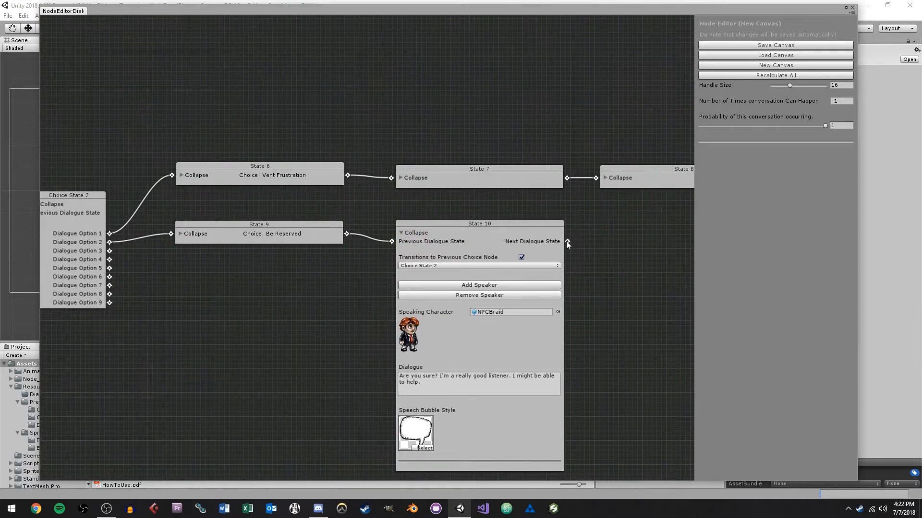
{"action": "left_click_drag", "start_coordinate": [633, 235], "coordinate": [615, 240]}
{"action": "left_click_drag", "start_coordinate": [533, 208], "coordinate": [74, 209]}
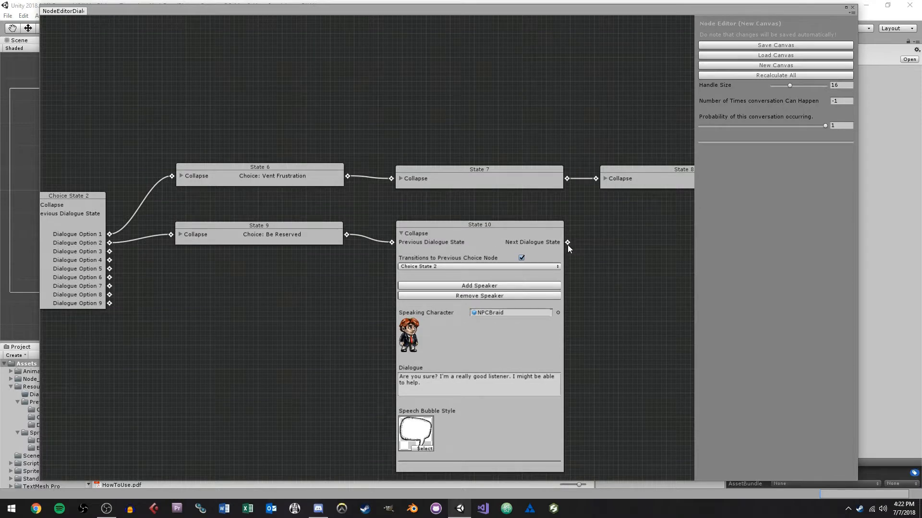
{"action": "left_click_drag", "start_coordinate": [589, 224], "coordinate": [636, 231]}
{"action": "left_click", "coordinate": [464, 240]}
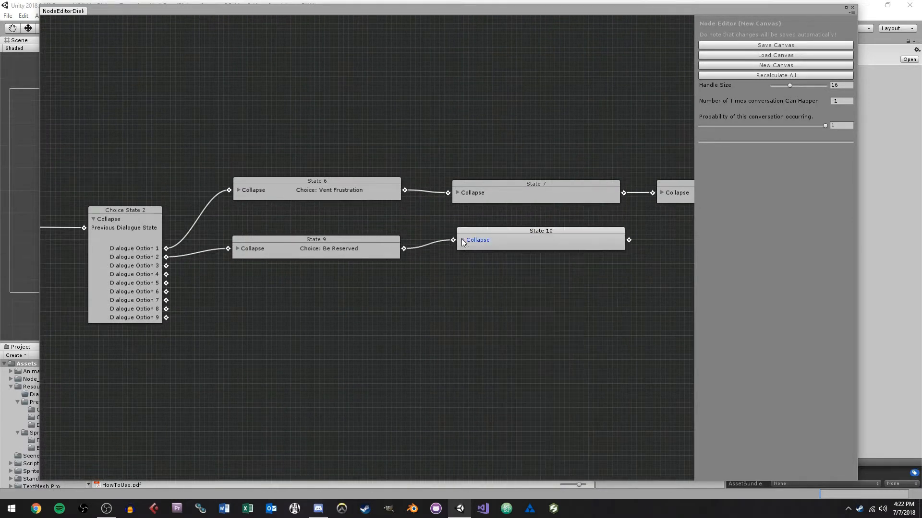
{"action": "left_click_drag", "start_coordinate": [504, 229], "coordinate": [502, 238]}
Step: Add a dialogue node below State 9 and connect Choice State 2's Dialogue Option 3 to it
{"action": "right_click", "coordinate": [231, 288]}
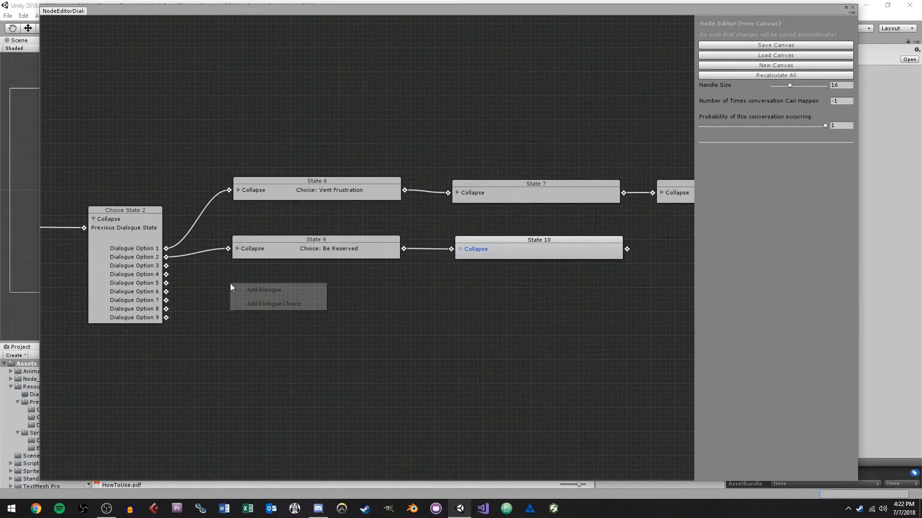
{"action": "left_click", "coordinate": [245, 290]}
{"action": "left_click_drag", "start_coordinate": [255, 290], "coordinate": [258, 284]}
{"action": "left_click_drag", "start_coordinate": [166, 266], "coordinate": [229, 300]}
Step: Set State 11's dialogue description to "Leave Conversation"
{"action": "left_click", "coordinate": [334, 329]}
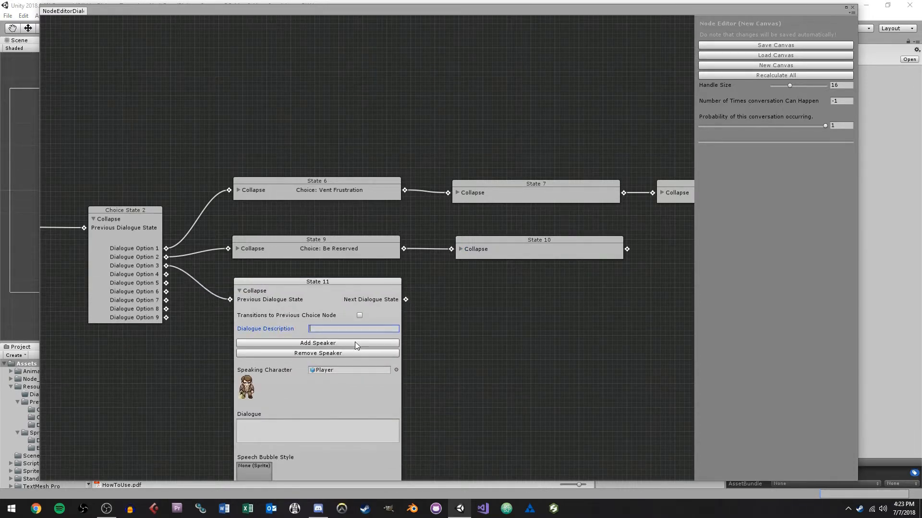
{"action": "type", "text": "Leave Co"}
{"action": "key", "text": "BackSpace"}
{"action": "key", "text": "BackSpace"}
{"action": "key", "text": "BackSpace"}
{"action": "key", "text": "BackSpace"}
{"action": "key", "text": "BackSpace"}
{"action": "key", "text": "BackSpace"}
{"action": "key", "text": "BackSpace"}
{"action": "key", "text": "BackSpace"}
{"action": "type", "text": "Leave C"}
Step: Give State 11 the dialogue "I don't have to tell you anything. Leave me alone." and the spiky speech bubble
{"action": "left_click", "coordinate": [343, 423]}
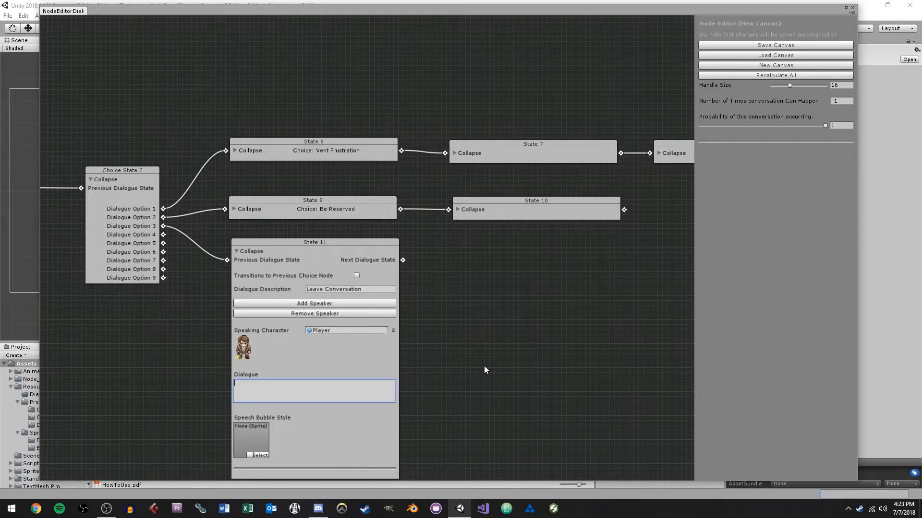
{"action": "type", "text": "I don"}
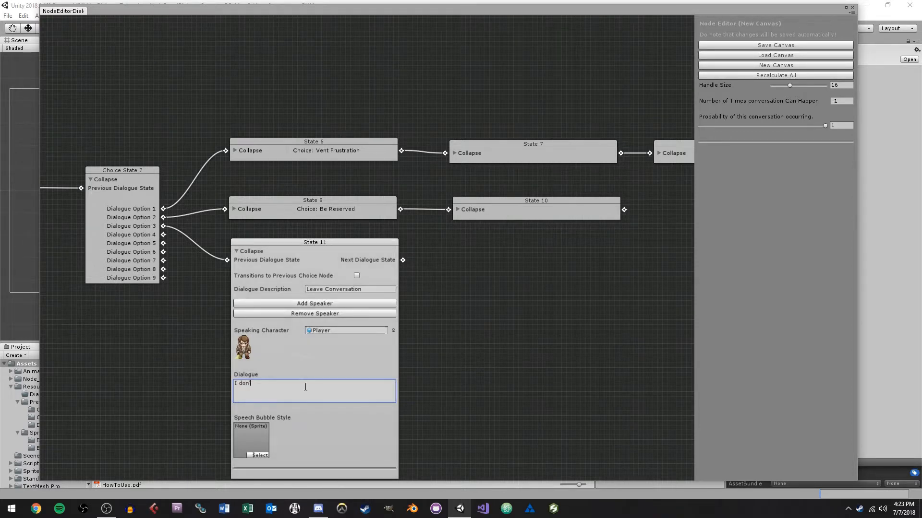
{"action": "type", "text": "'t have to tell you anything. Leave me alone."}
{"action": "left_click", "coordinate": [259, 456]}
{"action": "double_click", "coordinate": [332, 112]}
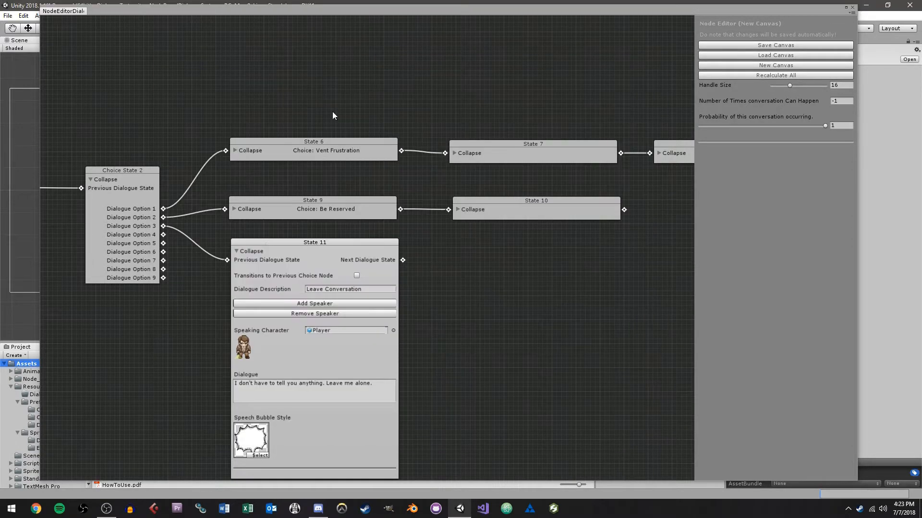
Step: Collapse State 11, add a dialogue node to its right and connect State 11 to the new node
{"action": "left_click", "coordinate": [235, 251]}
{"action": "right_click", "coordinate": [471, 255]}
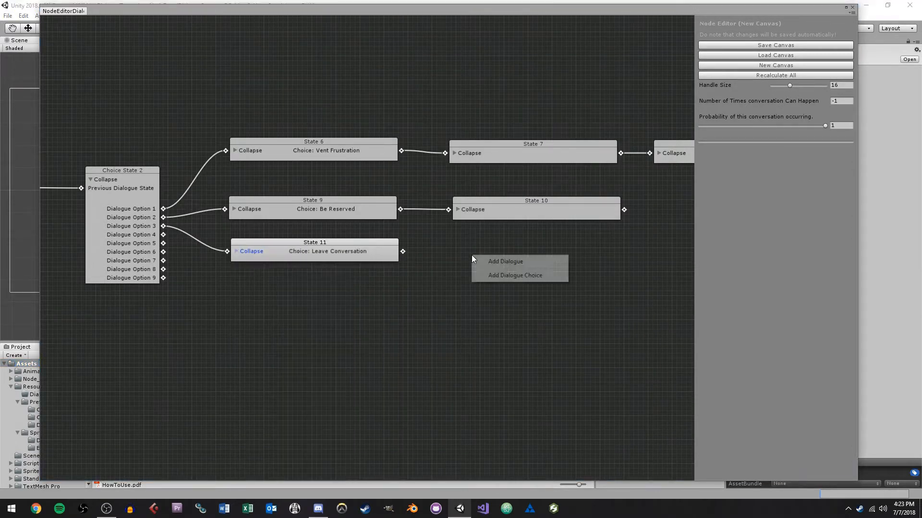
{"action": "left_click", "coordinate": [487, 262]}
{"action": "left_click_drag", "start_coordinate": [488, 262], "coordinate": [466, 240]}
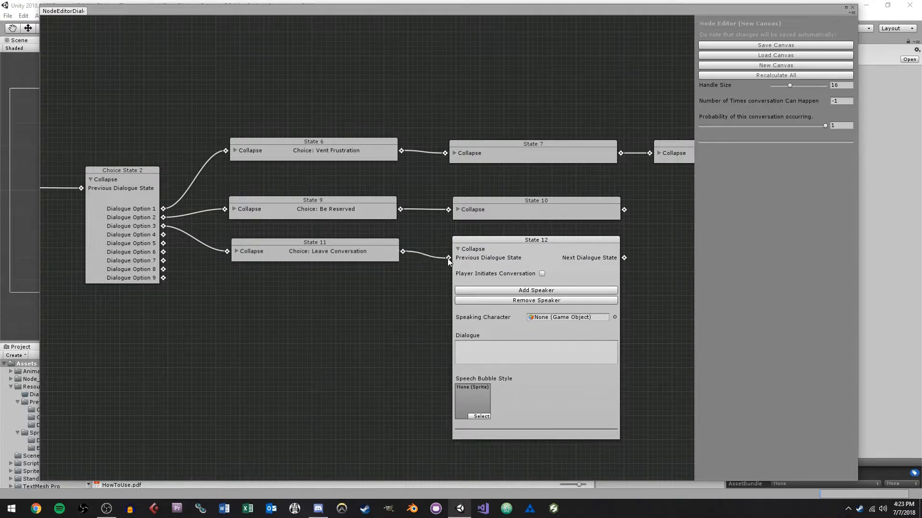
Step: Give State 12 the speaker NPCBraid, the dialogue "I was just trying to help... what a jerk." and a speech bubble, and collapse it
{"action": "left_click", "coordinate": [615, 315]}
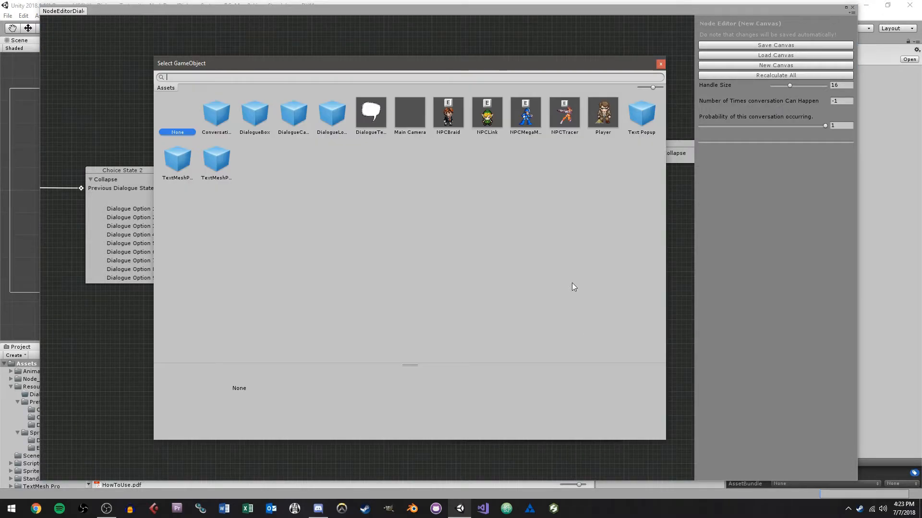
{"action": "double_click", "coordinate": [462, 118]}
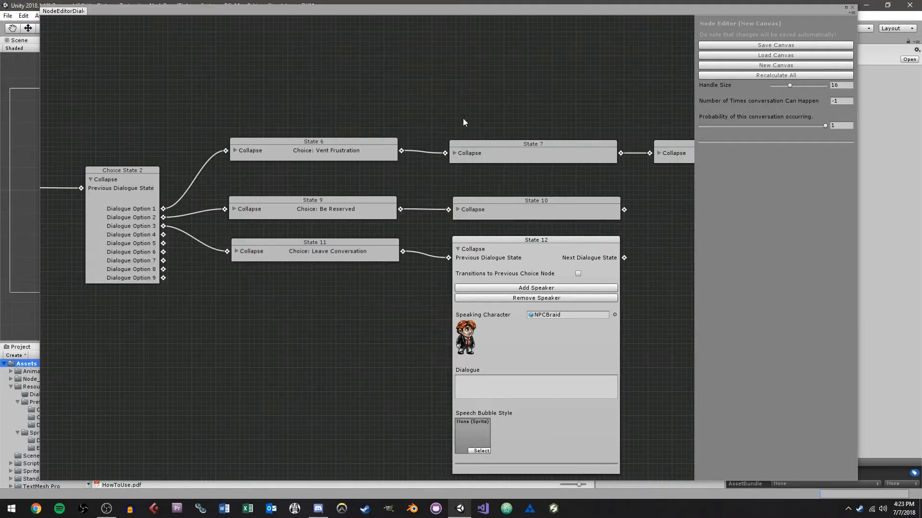
{"action": "left_click", "coordinate": [543, 384]}
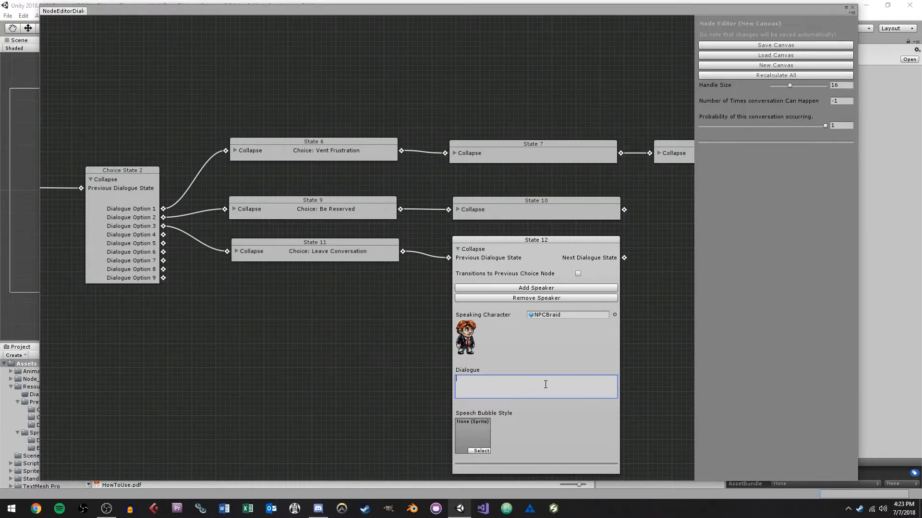
{"action": "type", "text": "I was just trying to help... what a jerk."}
{"action": "left_click", "coordinate": [485, 450]}
{"action": "double_click", "coordinate": [437, 127]}
{"action": "left_click", "coordinate": [464, 249]}
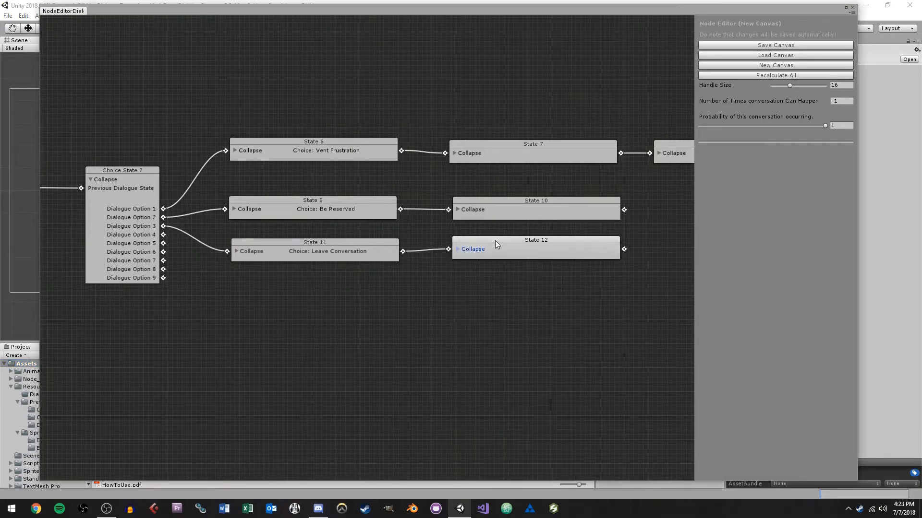
Step: Review the whole conversation graph from State 1 through both choice nodes and their response branches
{"action": "left_click_drag", "start_coordinate": [336, 327], "coordinate": [516, 324]}
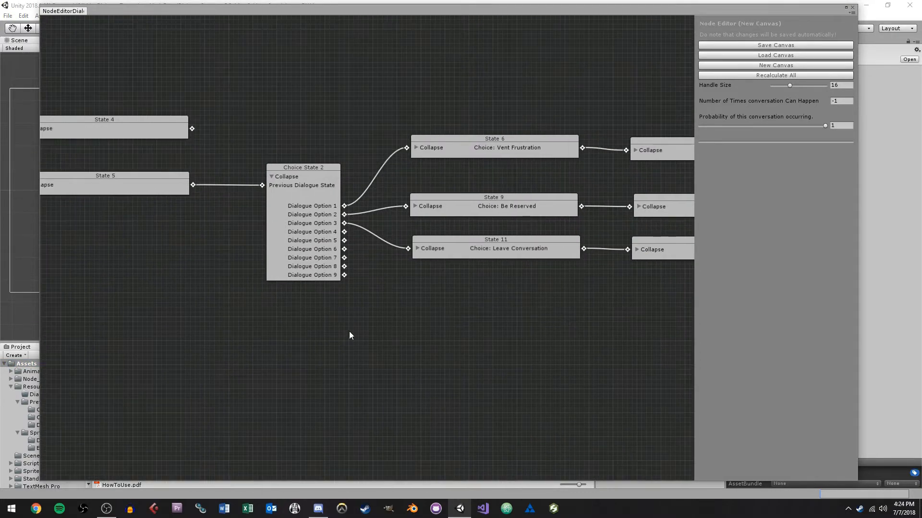
{"action": "left_click_drag", "start_coordinate": [312, 308], "coordinate": [467, 308]}
{"action": "mouse_move", "coordinate": [273, 275]}
{"action": "left_mouse_down"}
{"action": "mouse_move", "coordinate": [446, 277]}
{"action": "mouse_move", "coordinate": [451, 256]}
{"action": "left_mouse_up"}
{"action": "left_click_drag", "start_coordinate": [288, 304], "coordinate": [434, 291]}
{"action": "mouse_move", "coordinate": [348, 320]}
{"action": "left_mouse_down"}
{"action": "mouse_move", "coordinate": [407, 333]}
{"action": "mouse_move", "coordinate": [384, 334]}
{"action": "left_mouse_up"}
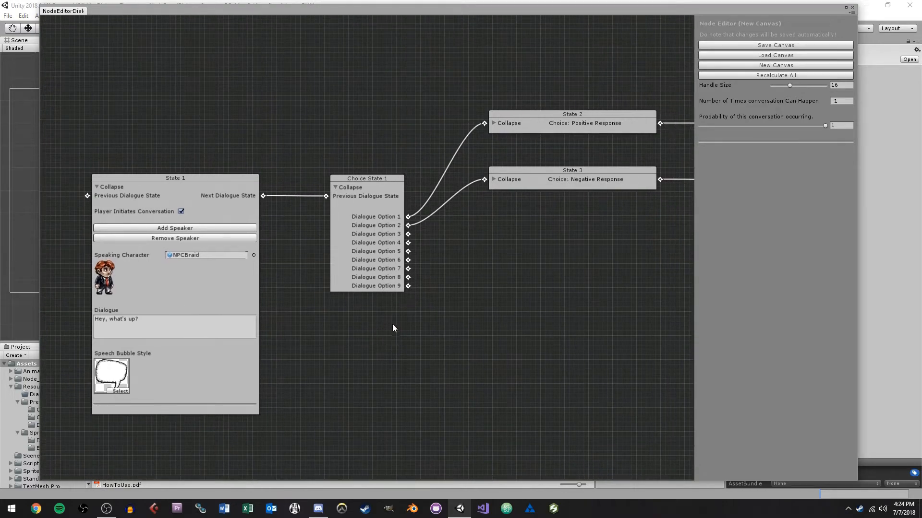
{"action": "left_click_drag", "start_coordinate": [479, 315], "coordinate": [310, 286]}
{"action": "left_click_drag", "start_coordinate": [372, 273], "coordinate": [251, 261]}
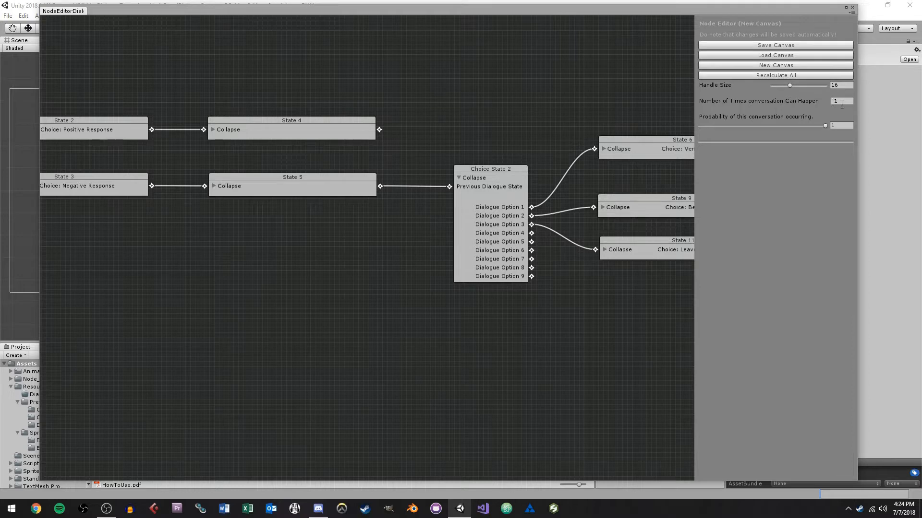
{"action": "left_click_drag", "start_coordinate": [534, 110], "coordinate": [398, 144]}
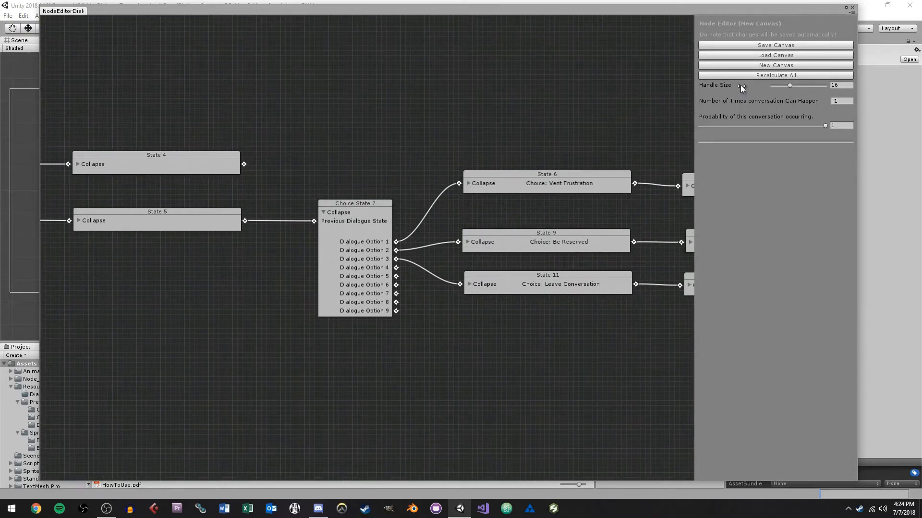
Step: Try a different handle size for the canvas and restore it to 16
{"action": "mouse_move", "coordinate": [788, 85]}
{"action": "left_mouse_down"}
{"action": "mouse_move", "coordinate": [772, 85]}
{"action": "mouse_move", "coordinate": [816, 85]}
{"action": "mouse_move", "coordinate": [784, 83]}
{"action": "left_mouse_up"}
{"action": "left_click", "coordinate": [839, 85]}
{"action": "type", "text": "16"}
Step: Look at the canvas save dialog, close it without saving and return to State 1 at the start of the conversation
{"action": "left_click", "coordinate": [779, 46]}
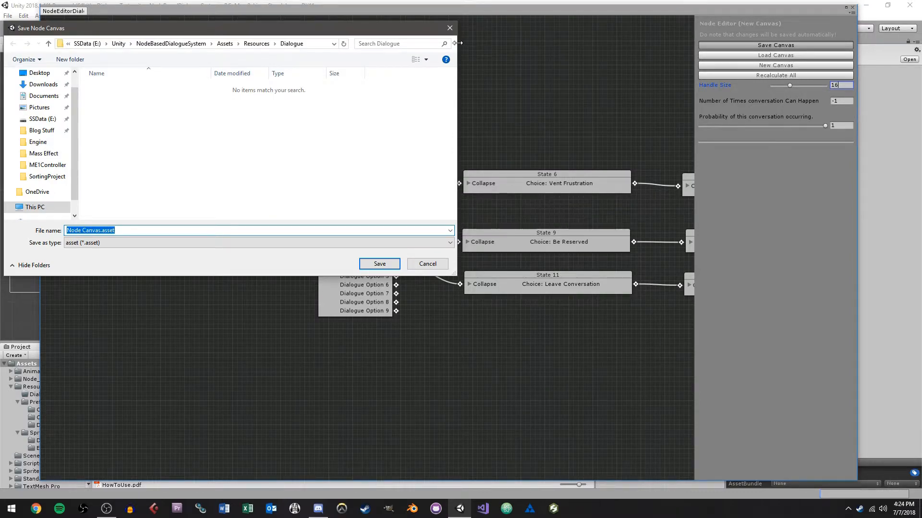
{"action": "left_click", "coordinate": [450, 29]}
{"action": "left_click_drag", "start_coordinate": [379, 87], "coordinate": [602, 85]}
{"action": "left_click_drag", "start_coordinate": [369, 85], "coordinate": [631, 89]}
{"action": "left_click_drag", "start_coordinate": [281, 138], "coordinate": [499, 116]}
{"action": "left_click_drag", "start_coordinate": [371, 128], "coordinate": [362, 107]}
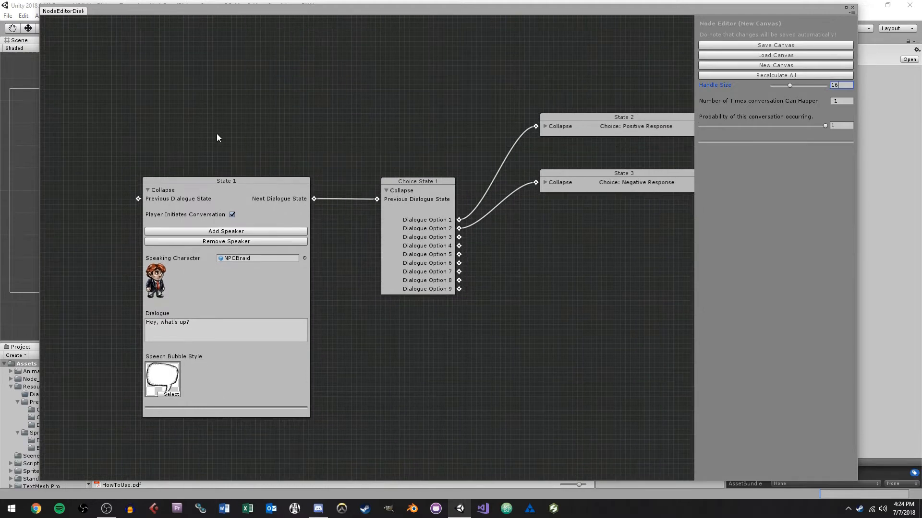
{"action": "left_click", "coordinate": [215, 182]}
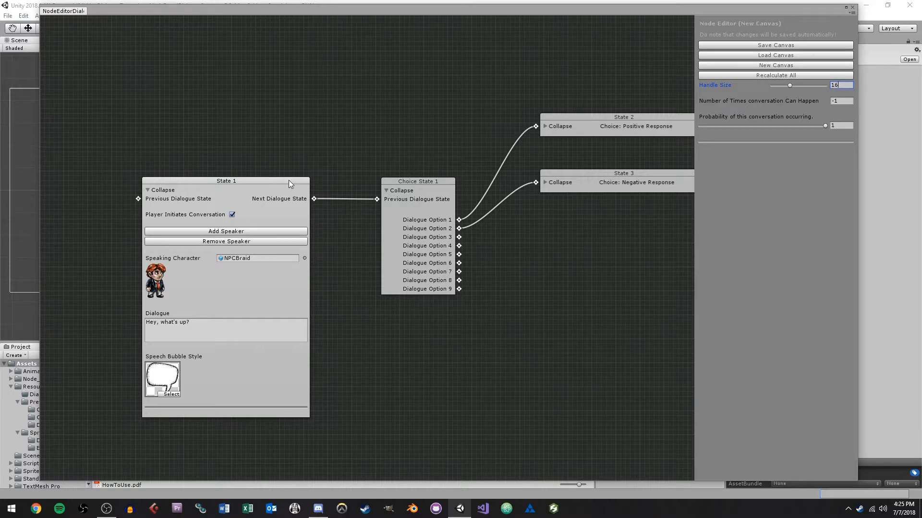
Step: Save the canvas as BraidPlayer in the Resources/Dialogue folder and close the node editor window
{"action": "left_click", "coordinate": [771, 46]}
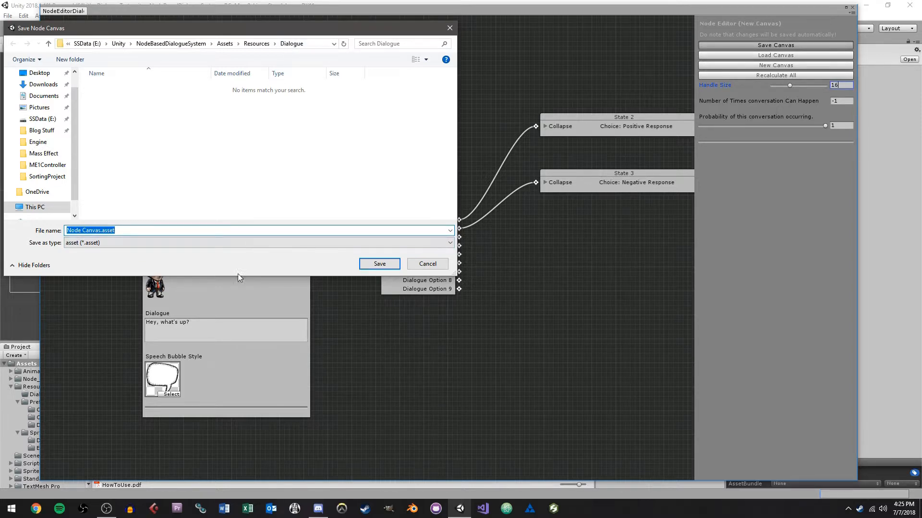
{"action": "left_click", "coordinate": [239, 231]}
{"action": "left_click_drag", "start_coordinate": [131, 232], "coordinate": [70, 229]}
{"action": "left_click", "coordinate": [167, 229]}
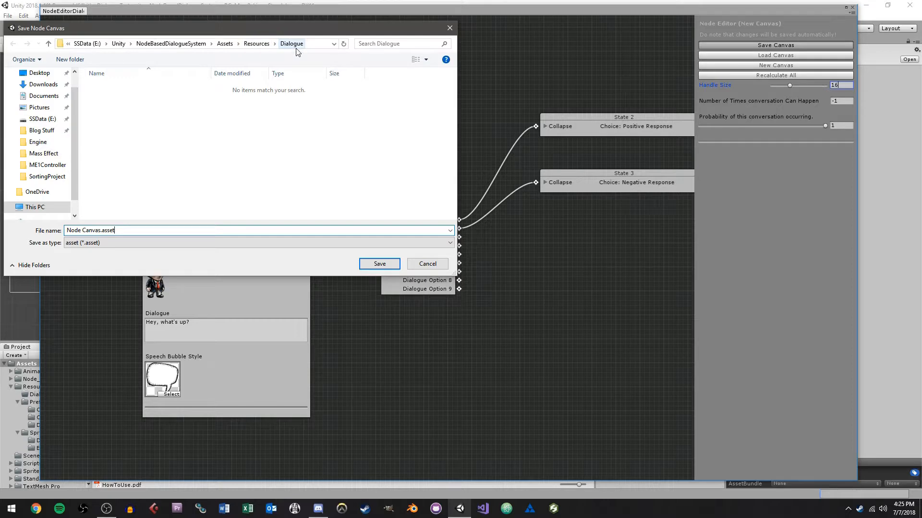
{"action": "left_click_drag", "start_coordinate": [147, 232], "coordinate": [36, 235]}
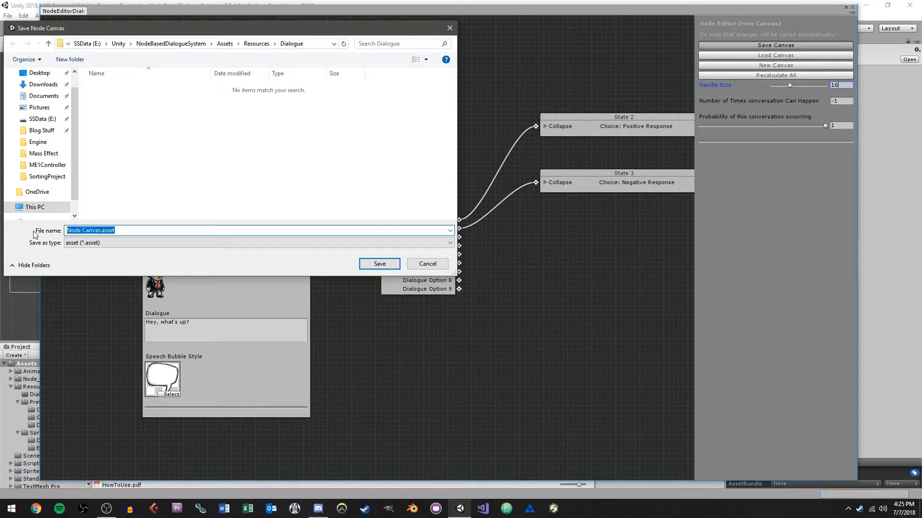
{"action": "type", "text": "BraidPlayer"}
{"action": "left_click", "coordinate": [385, 264]}
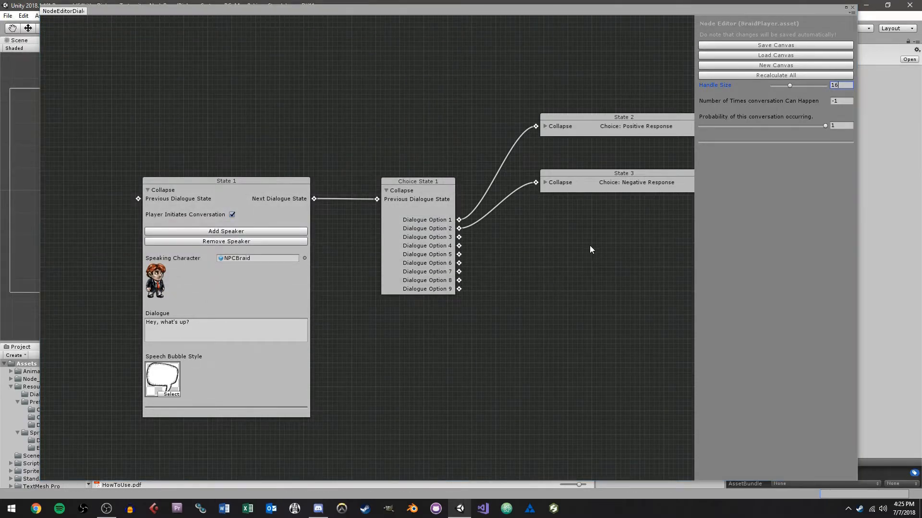
{"action": "left_click", "coordinate": [852, 8]}
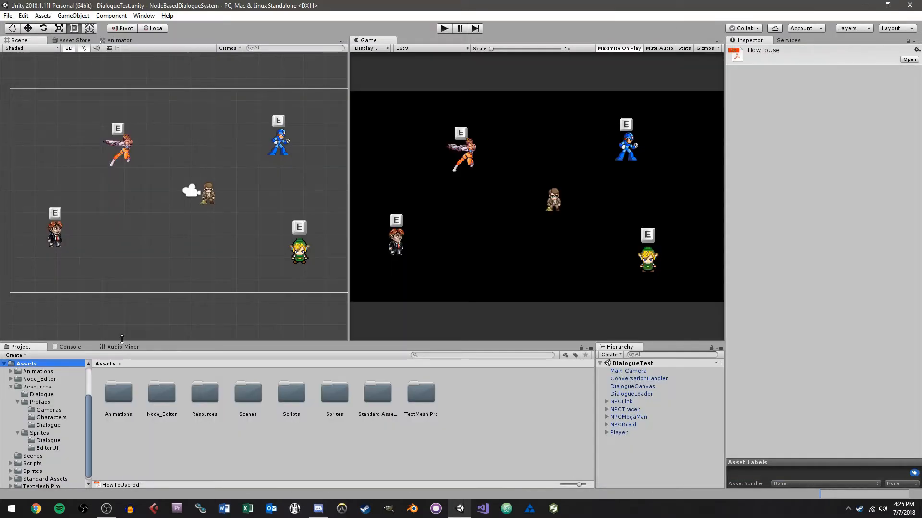
Step: Select the BraidPlayer asset in the Resources/Dialogue folder and expand it to look through its sub-assets
{"action": "left_click", "coordinate": [41, 395]}
{"action": "left_click", "coordinate": [118, 392]}
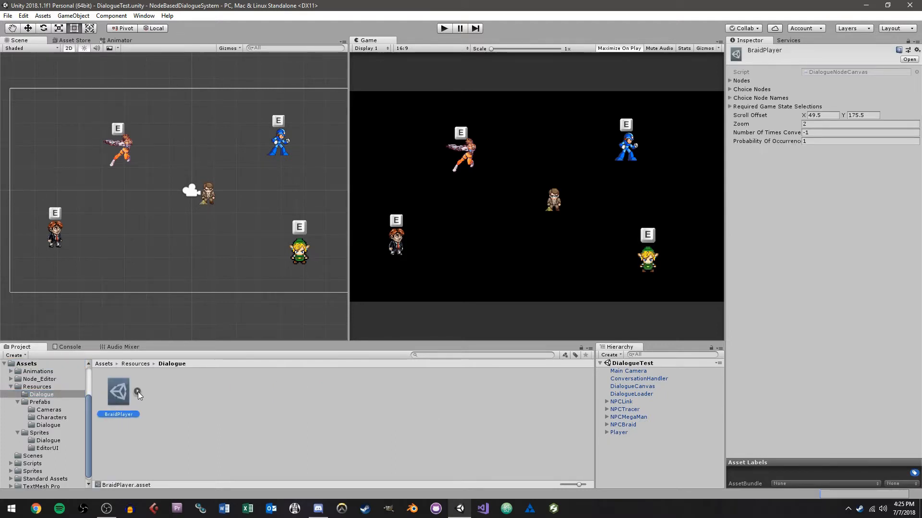
{"action": "left_click", "coordinate": [138, 392]}
{"action": "scroll", "coordinate": [180, 404], "scroll_direction": "down", "scroll_amount": 2}
{"action": "scroll", "coordinate": [180, 408], "scroll_direction": "up", "scroll_amount": 3}
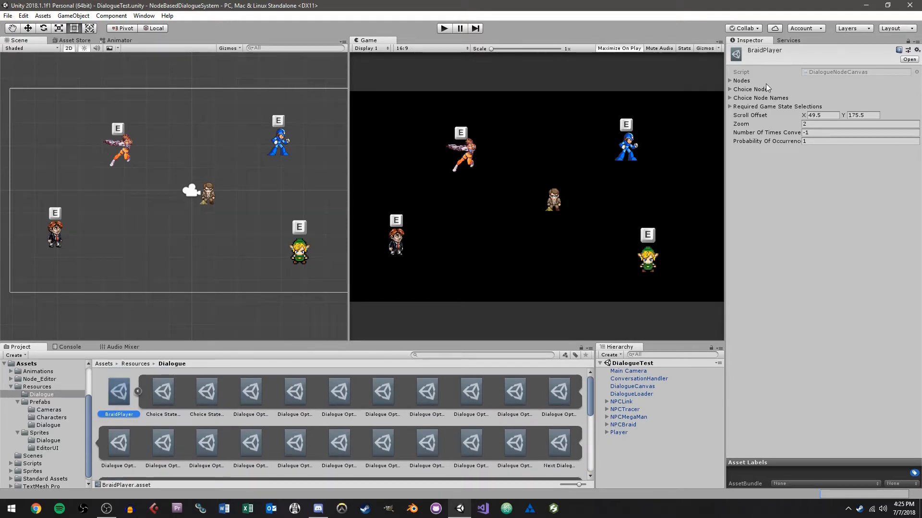
Step: Examine BraidPlayer's Nodes, Choice Nodes, Choice Node Names and Required Game State Selections lists
{"action": "left_click", "coordinate": [729, 81]}
{"action": "left_click", "coordinate": [730, 81]}
{"action": "left_click", "coordinate": [729, 89]}
{"action": "left_click", "coordinate": [729, 89]}
{"action": "left_click", "coordinate": [730, 98]}
{"action": "left_click", "coordinate": [729, 99]}
{"action": "left_click", "coordinate": [729, 106]}
{"action": "left_click", "coordinate": [729, 107]}
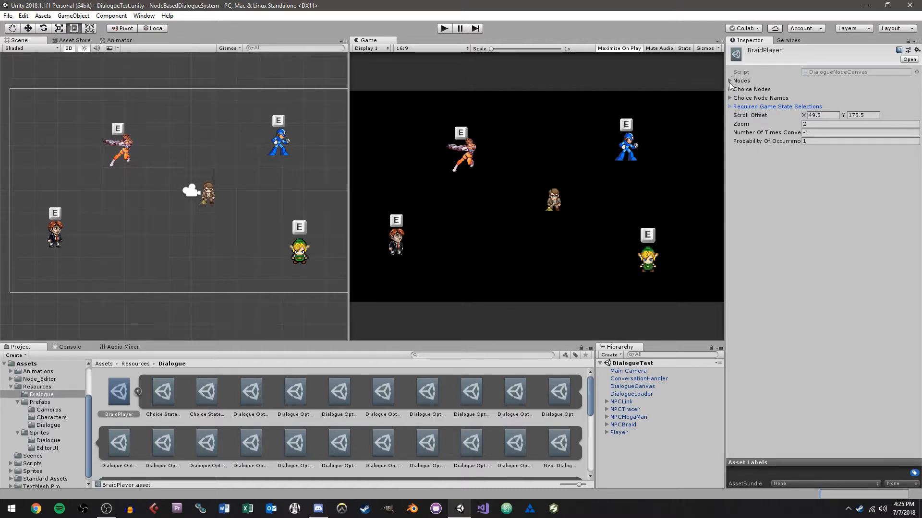
Step: Inspect the properties of BraidPlayer's choice state and dialogue option sub-assets, and collapse the asset again
{"action": "left_click", "coordinate": [166, 402]}
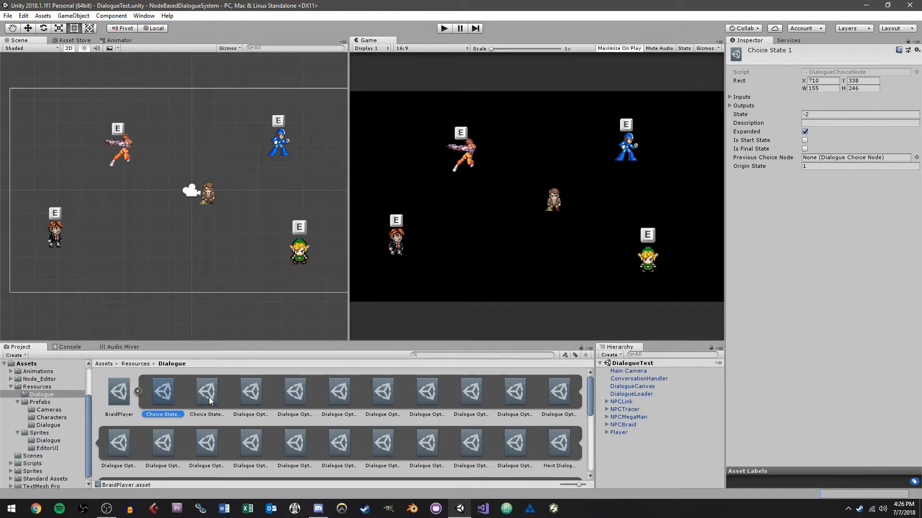
{"action": "left_click", "coordinate": [211, 401]}
{"action": "left_click", "coordinate": [270, 407]}
{"action": "left_click", "coordinate": [336, 406]}
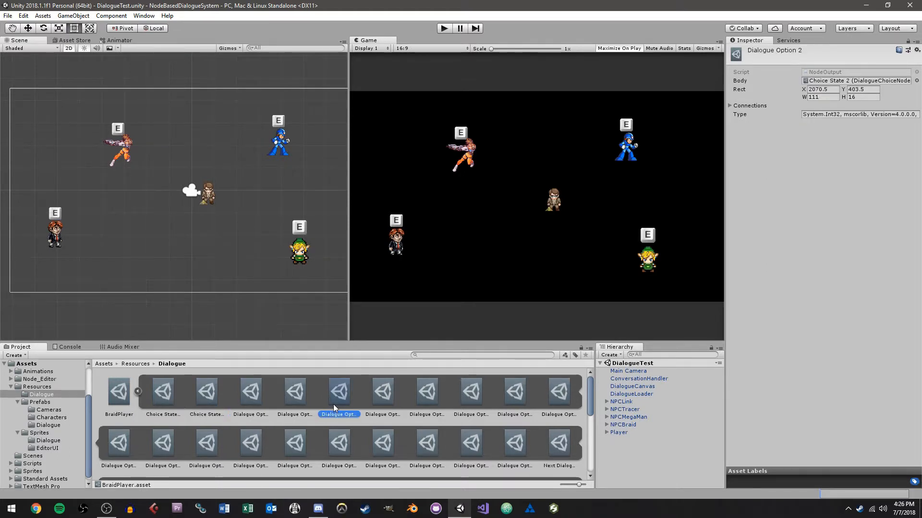
{"action": "left_click", "coordinate": [294, 404]}
{"action": "left_click", "coordinate": [138, 393]}
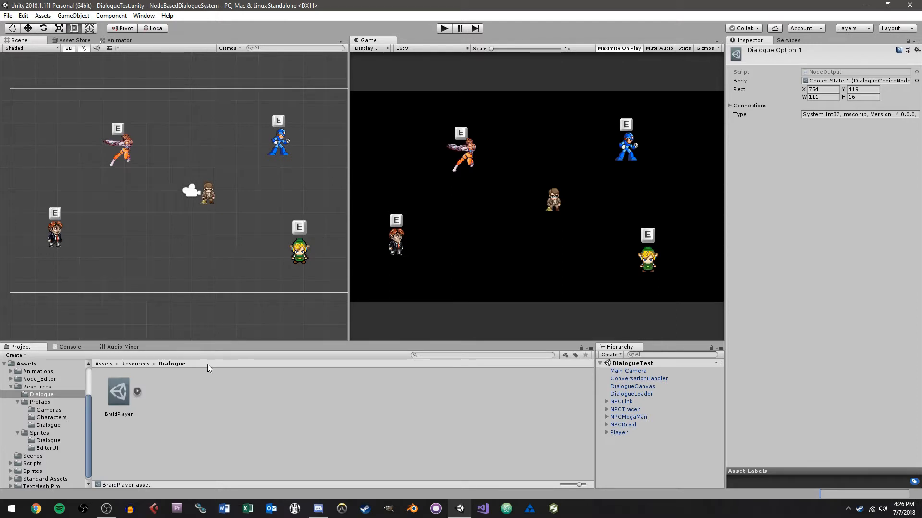
Step: Show the Console, run the DialogueTest scene and walk the player character over to NPCBraid
{"action": "left_click", "coordinate": [66, 347]}
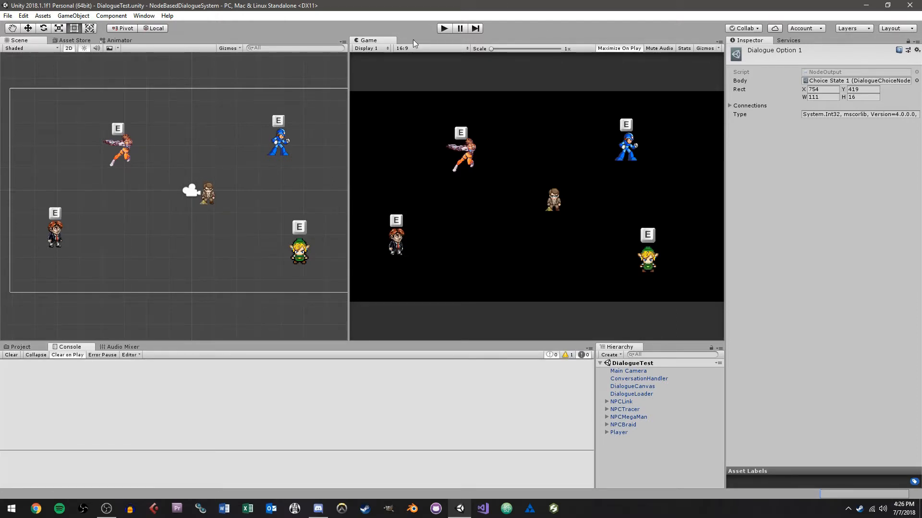
{"action": "left_click", "coordinate": [445, 28]}
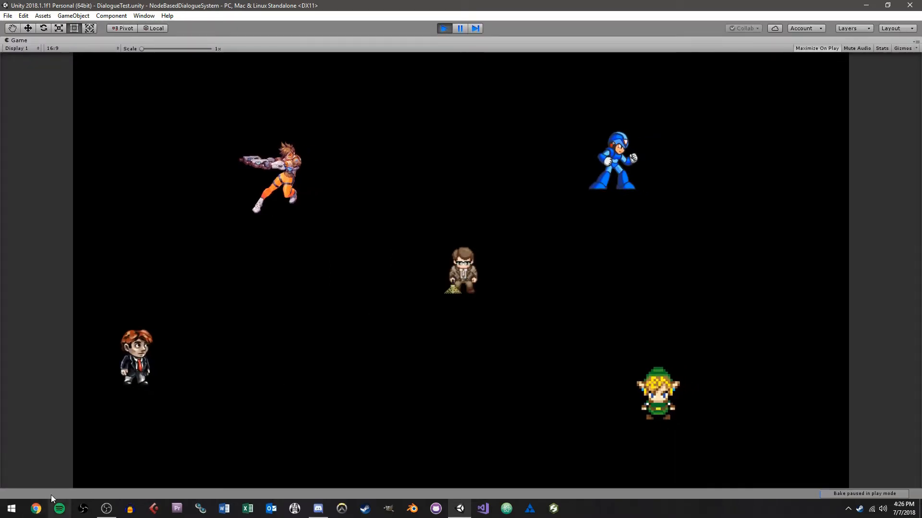
{"action": "key", "text": "a"}
{"action": "key", "text": "s"}
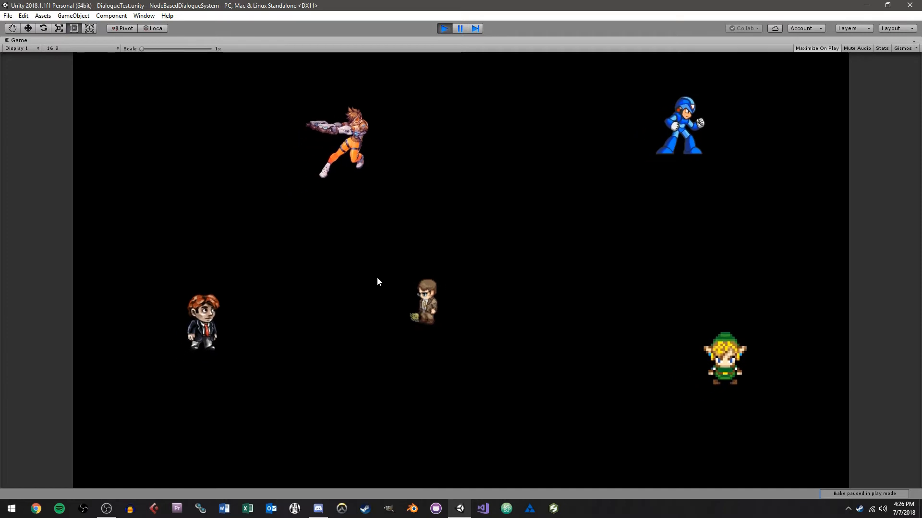
{"action": "key", "text": "d"}
{"action": "key", "text": "a"}
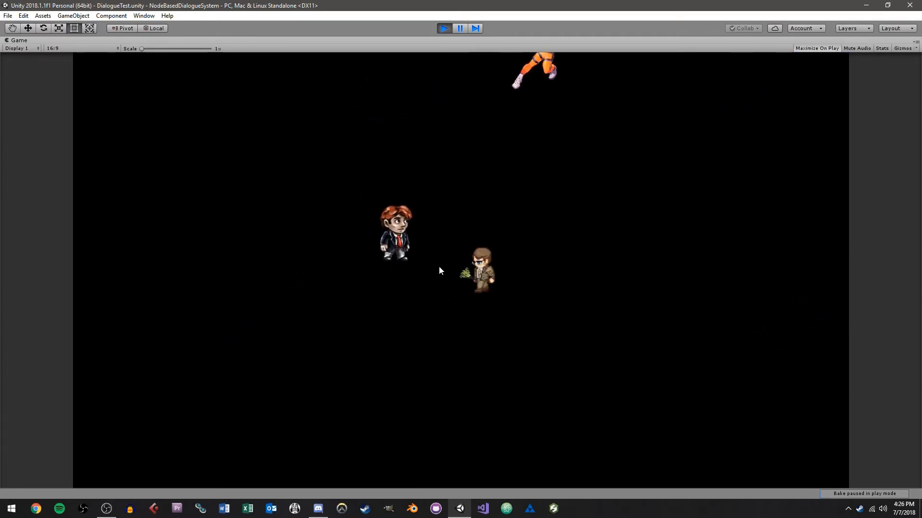
{"action": "key", "text": "d"}
{"action": "key", "text": "a"}
{"action": "key", "text": "a"}
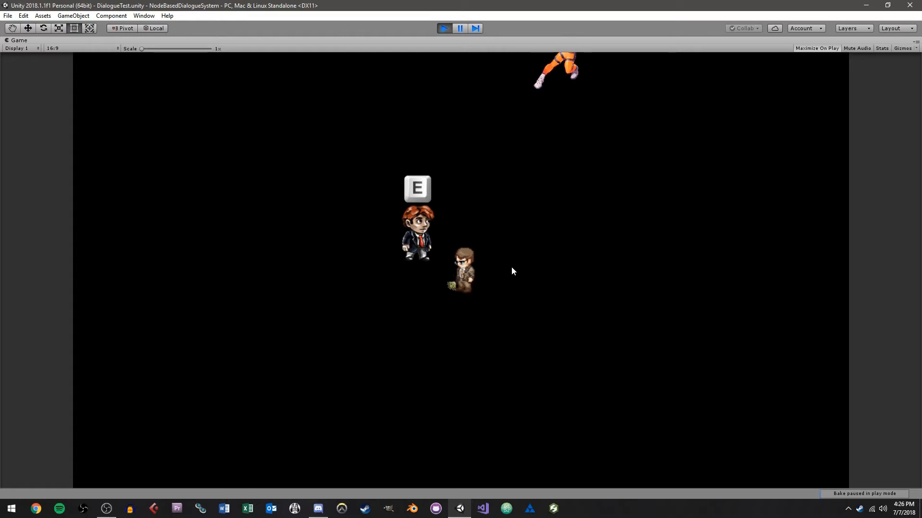
Step: Start the conversation with NPCBraid and play it through to the end with the Positive Response
{"action": "key", "text": "e"}
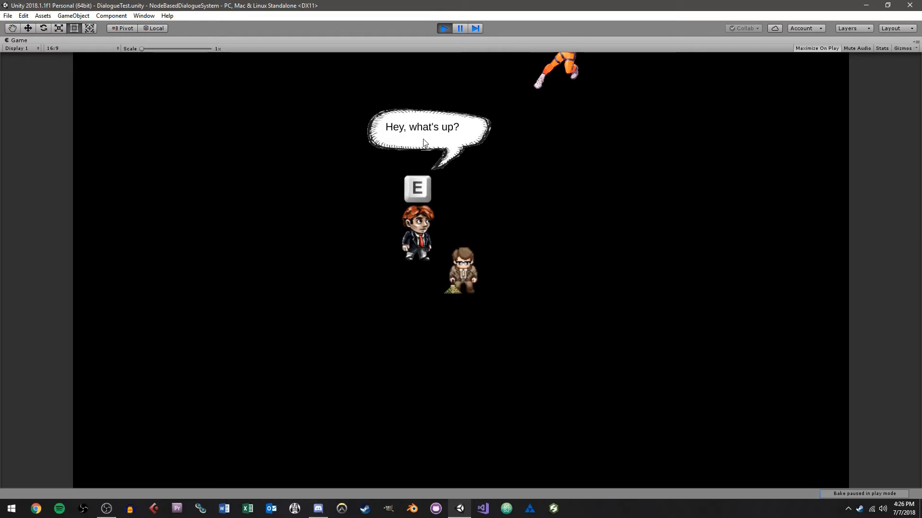
{"action": "key", "text": "e"}
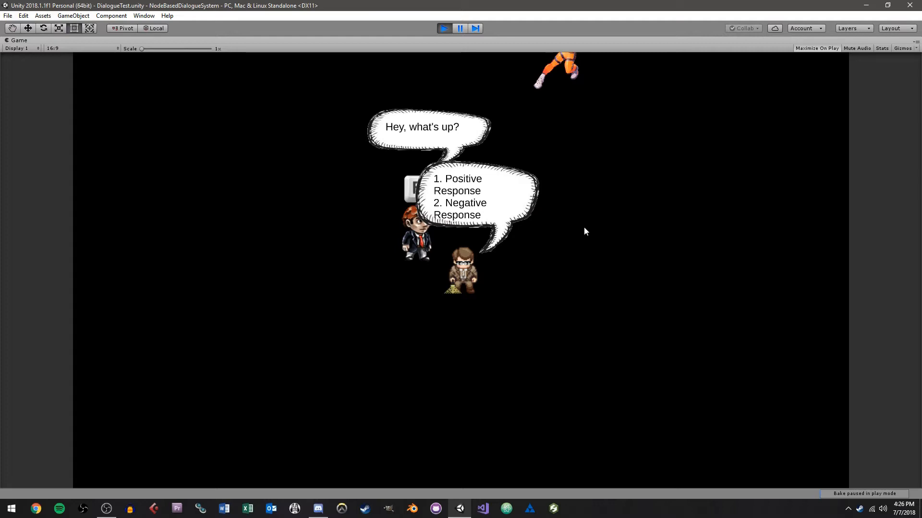
{"action": "key", "text": "1"}
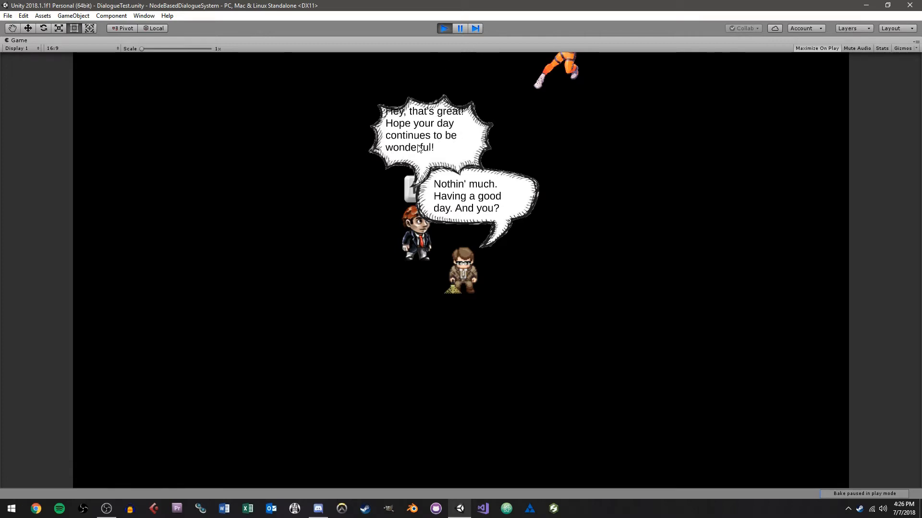
{"action": "key", "text": "e"}
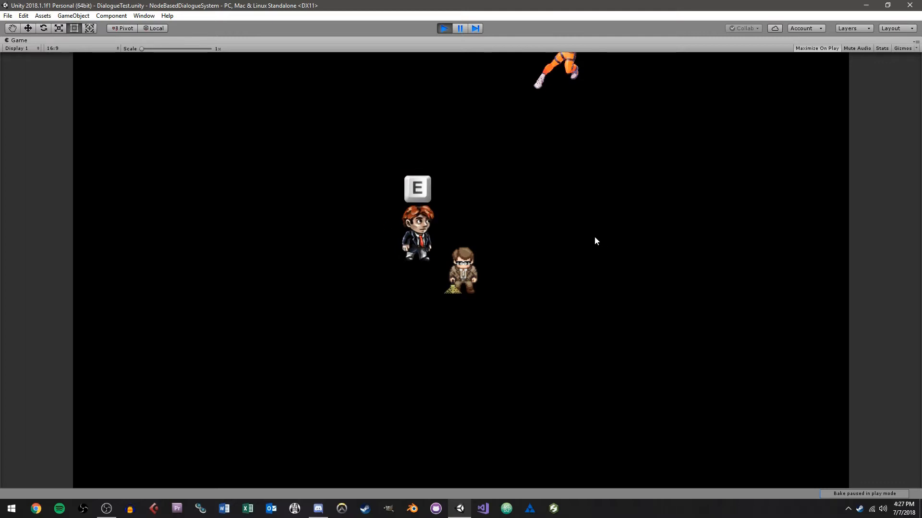
Step: Replay the NPCBraid conversation with the Negative Response, pick Vent Frustration and advance to the end
{"action": "key", "text": "e"}
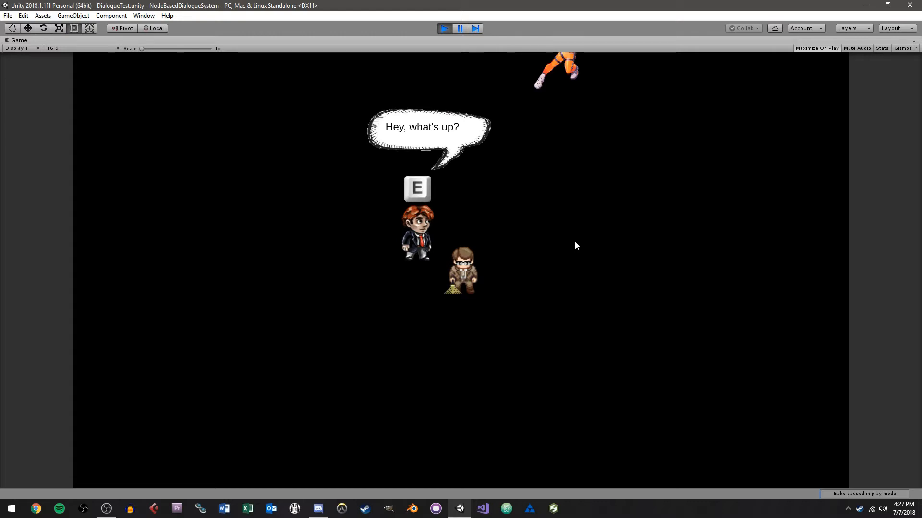
{"action": "key", "text": "e"}
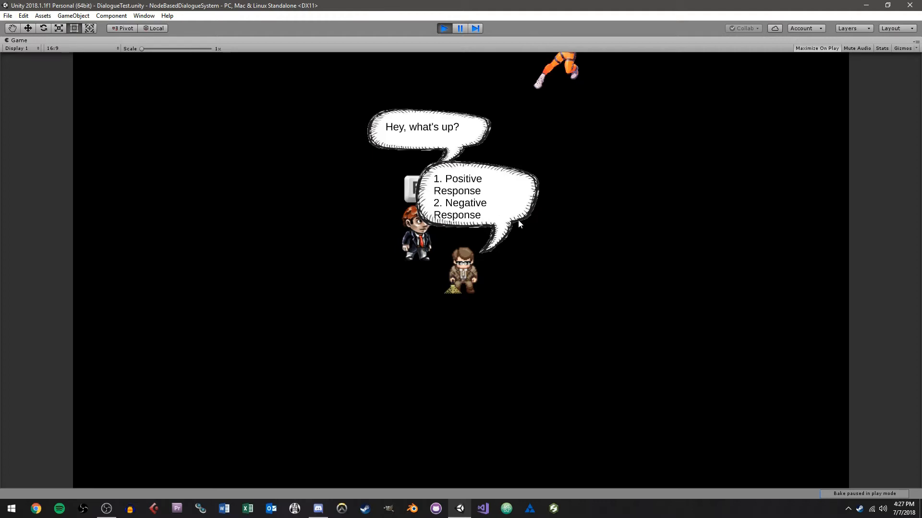
{"action": "key", "text": "1"}
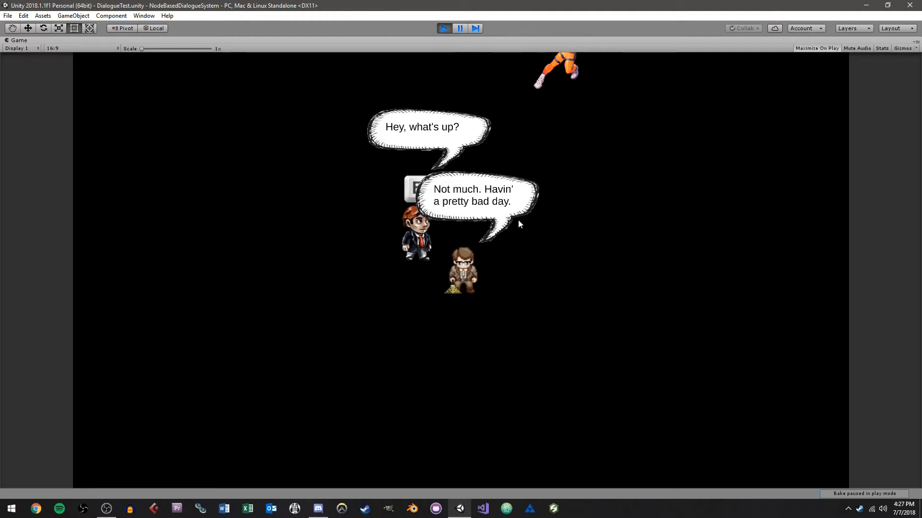
{"action": "key", "text": "e"}
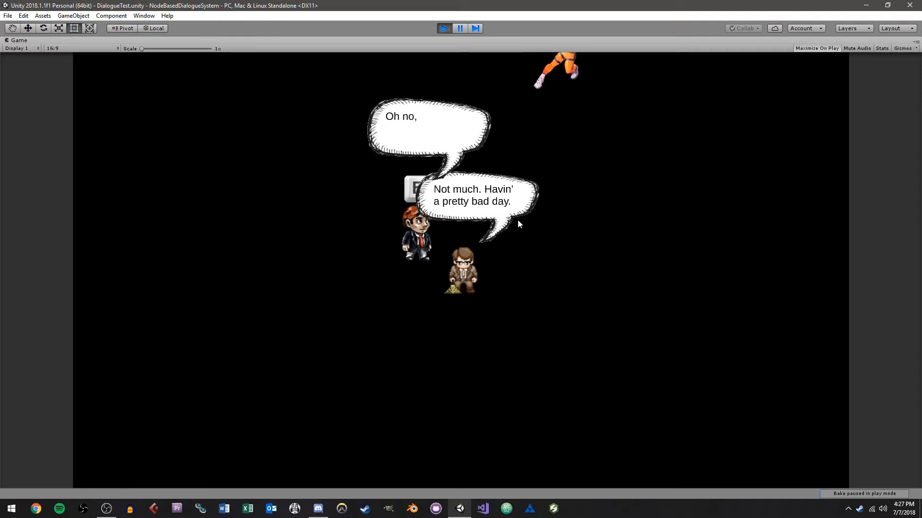
{"action": "key", "text": "e"}
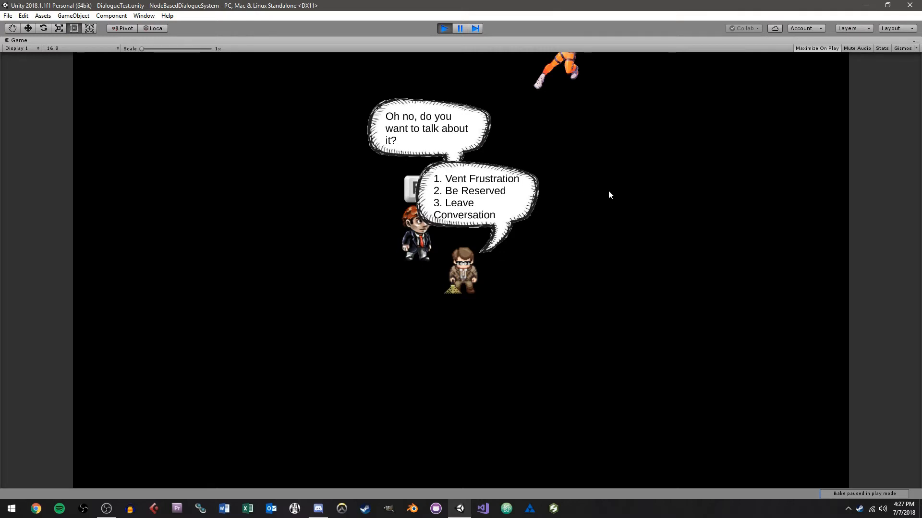
{"action": "key", "text": "1"}
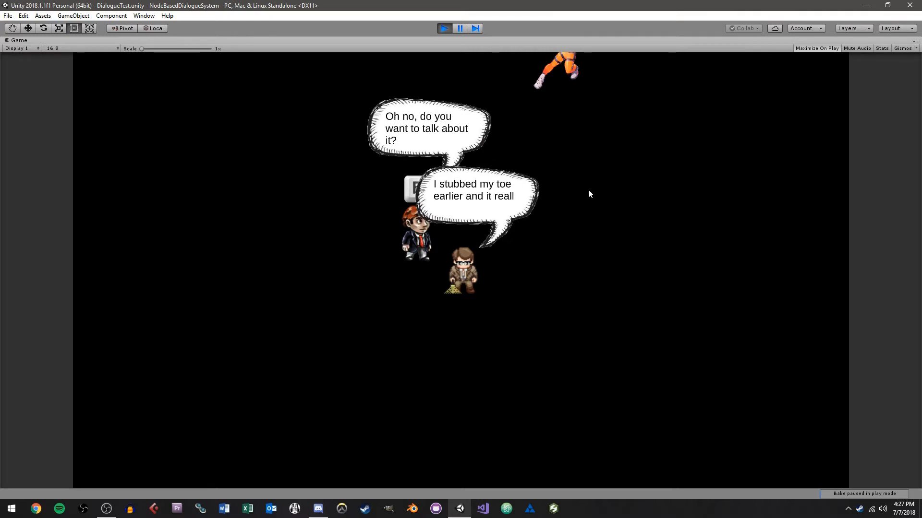
{"action": "key", "text": "e"}
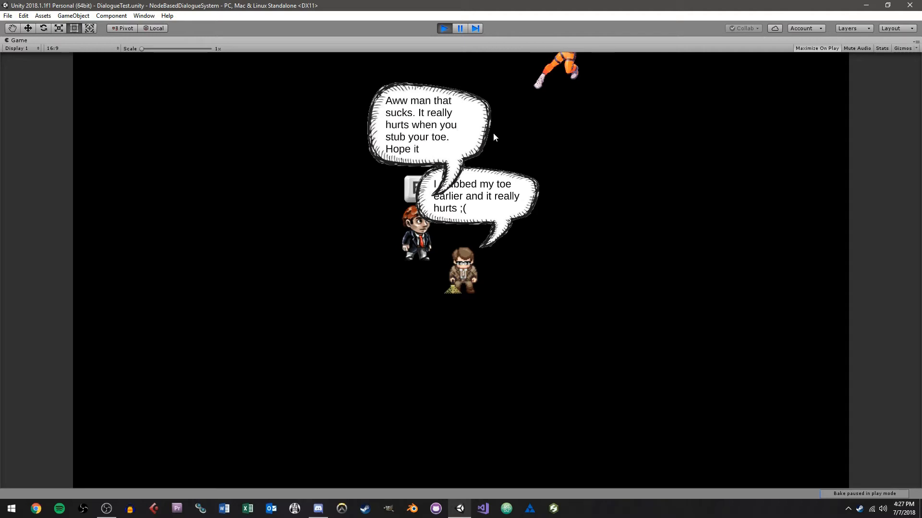
{"action": "key", "text": "e"}
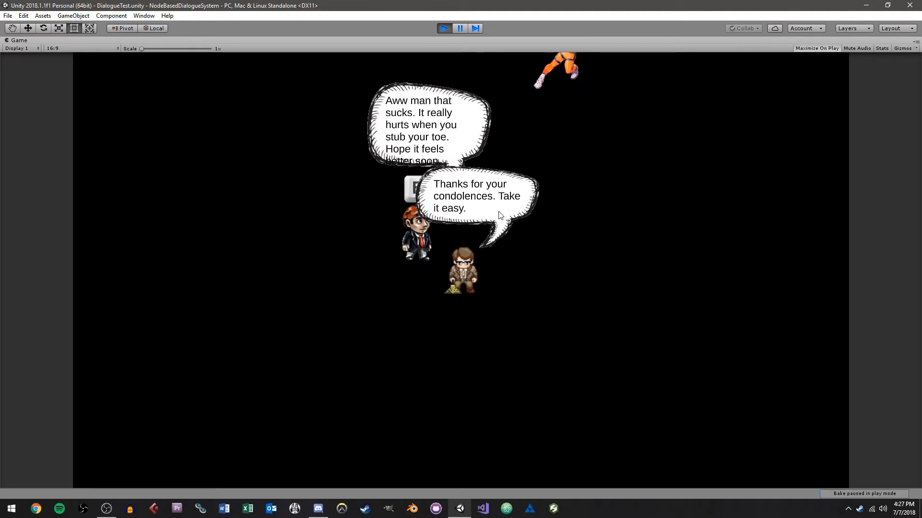
{"action": "key", "text": "e"}
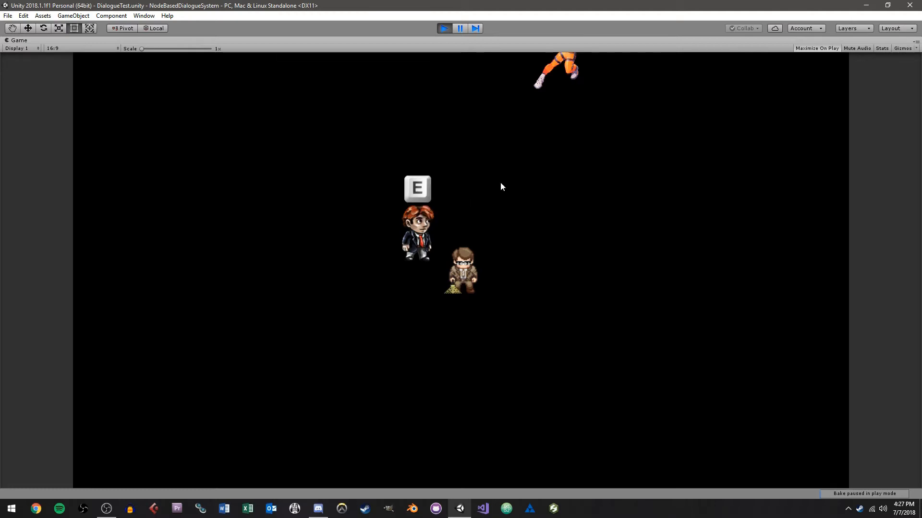
Step: Test the Negative Response branch with Be Reserved followed by Leave Conversation, and stop the running scene
{"action": "key", "text": "e"}
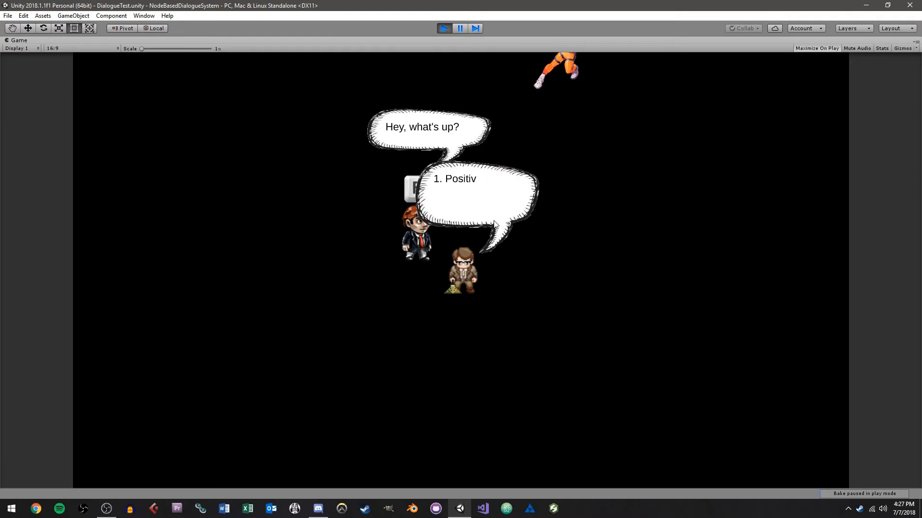
{"action": "key", "text": "1"}
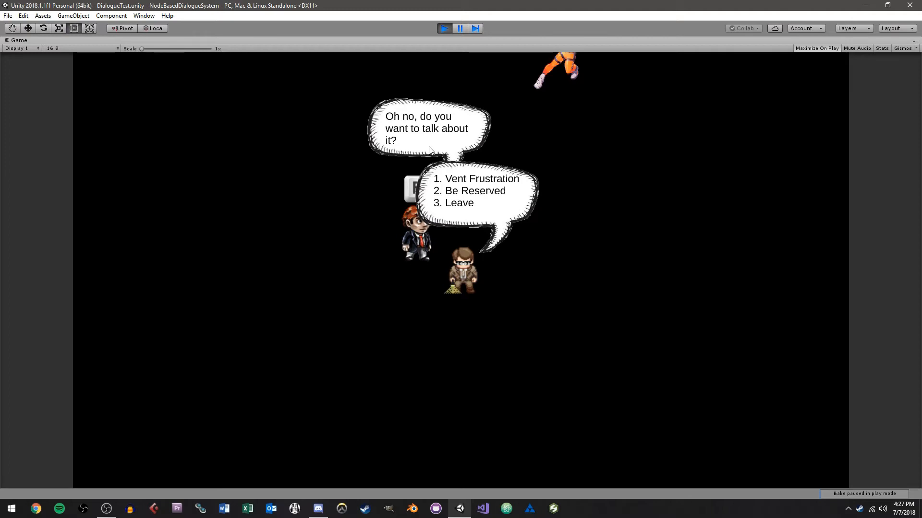
{"action": "key", "text": "2"}
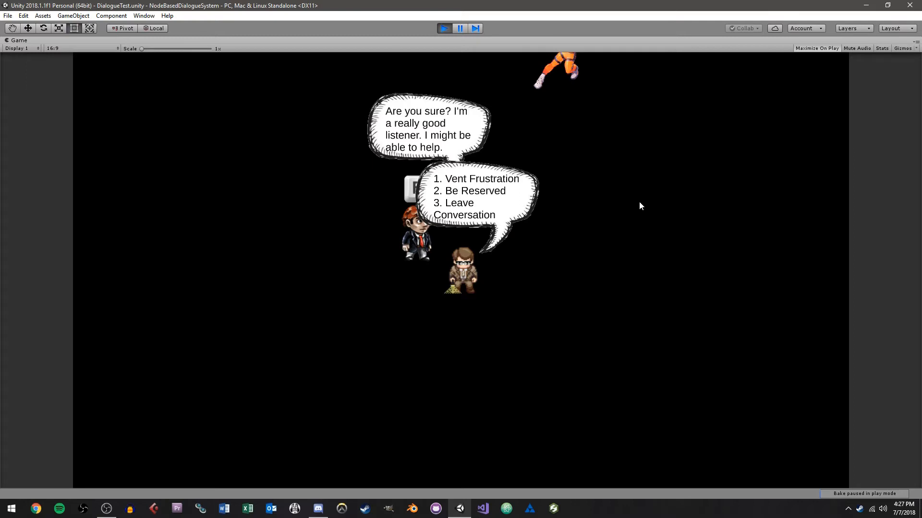
{"action": "key", "text": "1"}
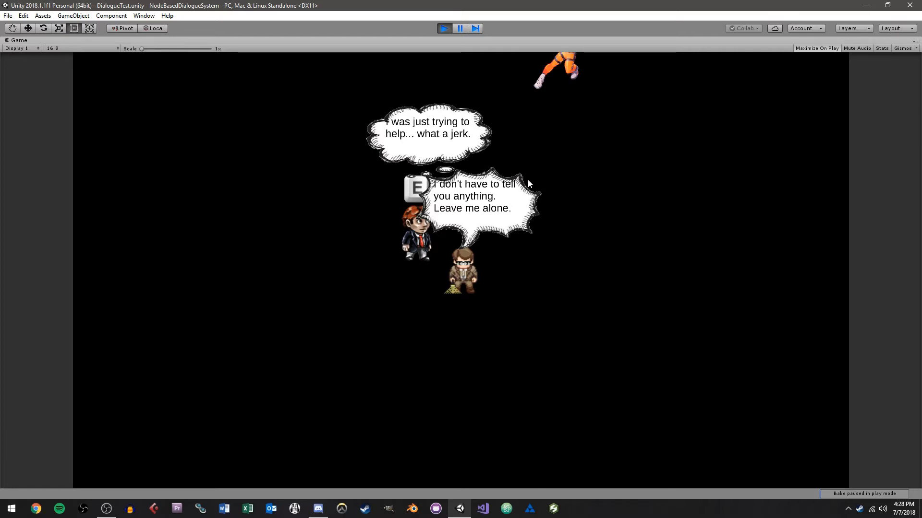
{"action": "left_click", "coordinate": [445, 30]}
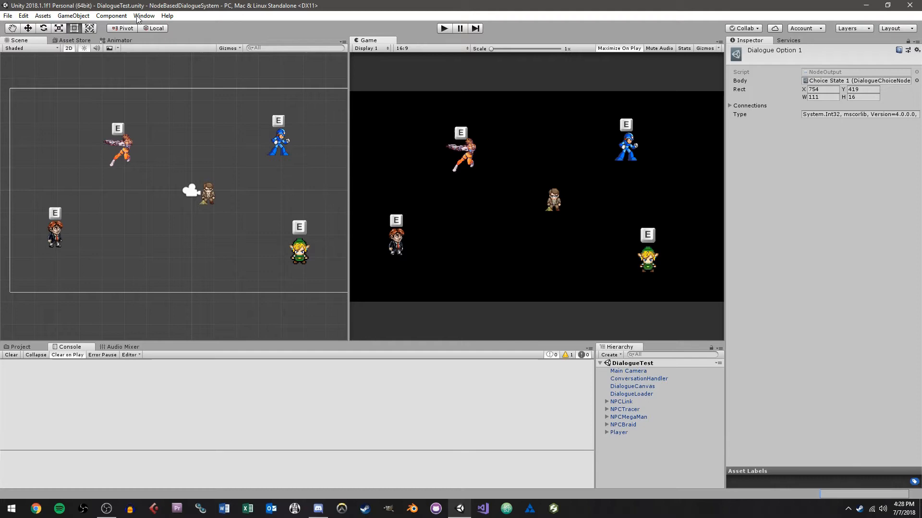
Step: Open the Dialogue Editor and load the BraidPlayer.asset canvas
{"action": "left_click", "coordinate": [144, 15]}
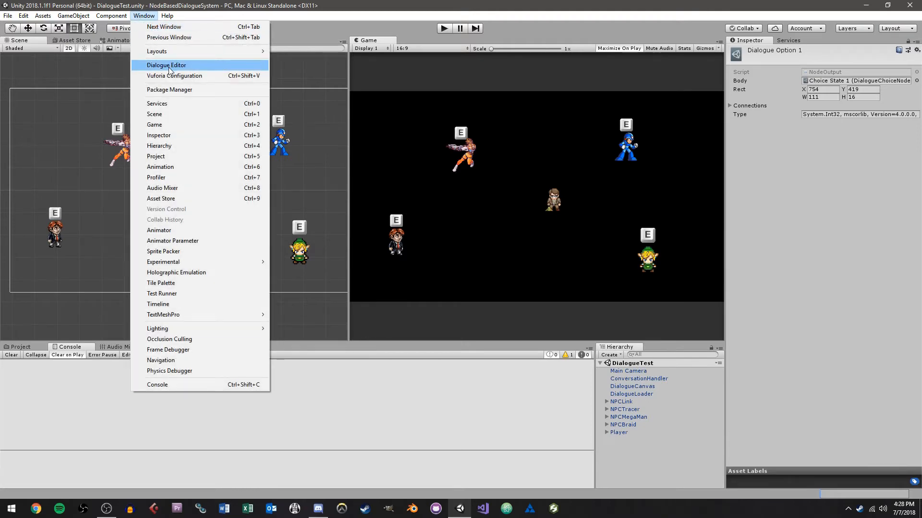
{"action": "left_click", "coordinate": [197, 65]}
{"action": "left_click", "coordinate": [763, 56]}
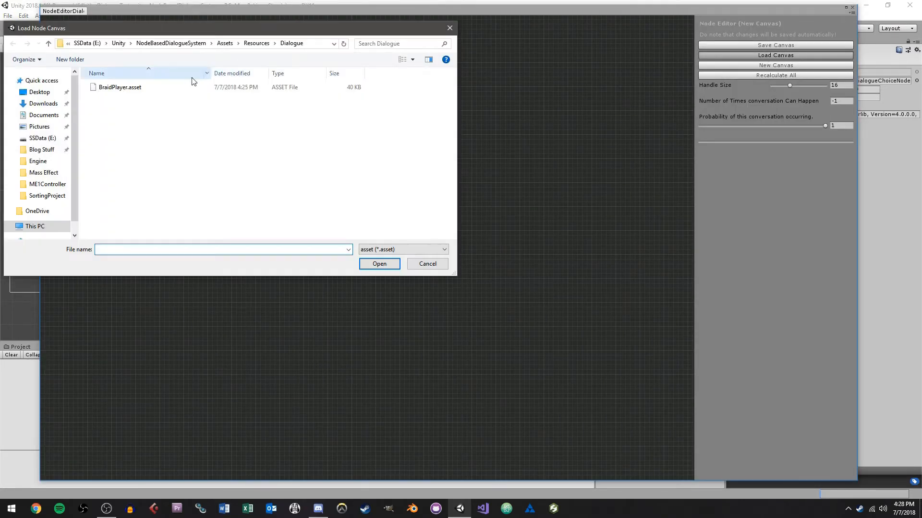
{"action": "double_click", "coordinate": [171, 90]}
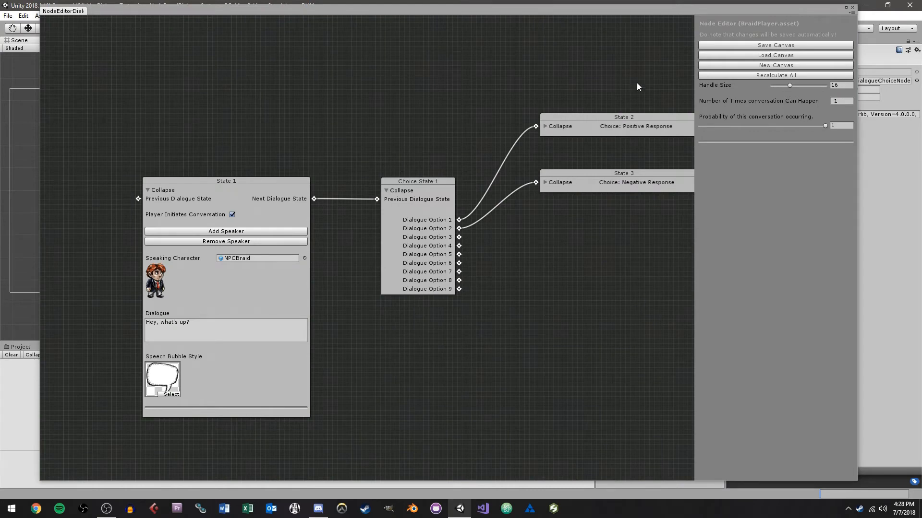
Step: Set the number of times the conversation can happen to 1, save over BraidPlayer.asset and close the Dialogue Editor
{"action": "left_click", "coordinate": [847, 102]}
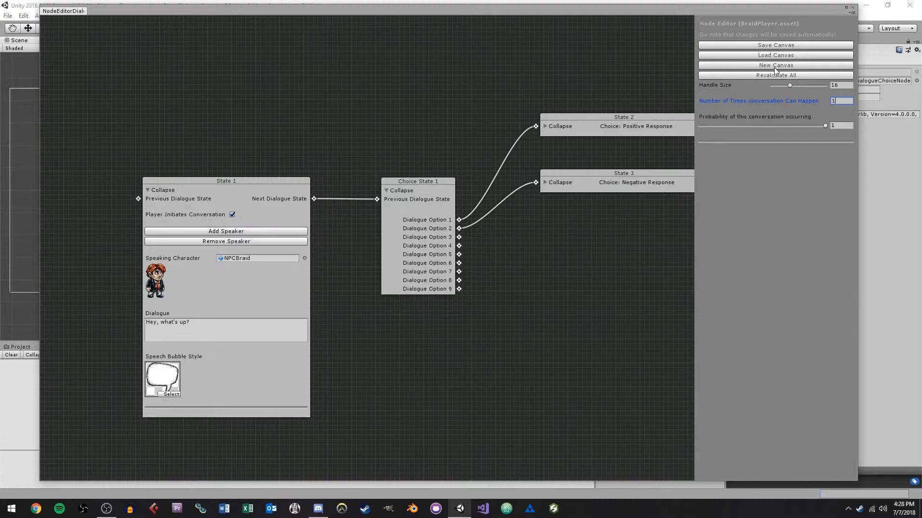
{"action": "left_click", "coordinate": [769, 44]}
{"action": "left_click", "coordinate": [160, 89]}
{"action": "left_click", "coordinate": [380, 264]}
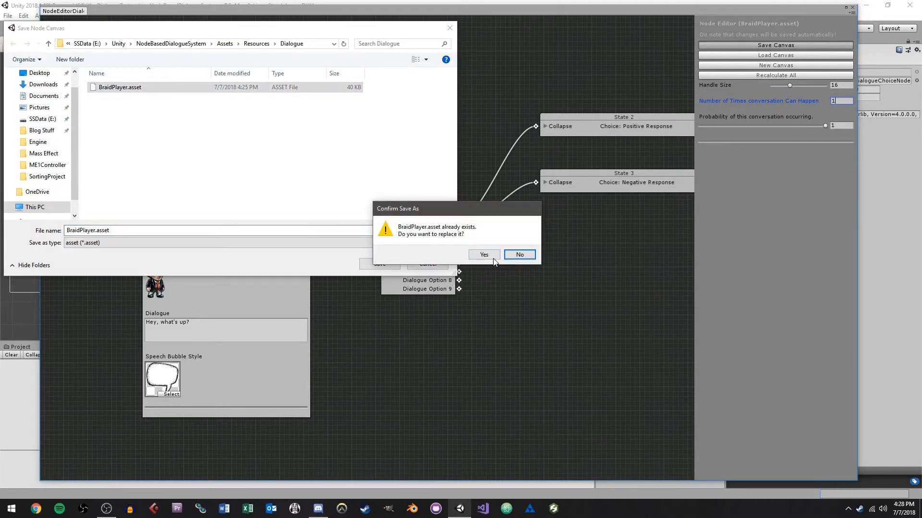
{"action": "left_click", "coordinate": [487, 256]}
{"action": "left_click", "coordinate": [853, 8]}
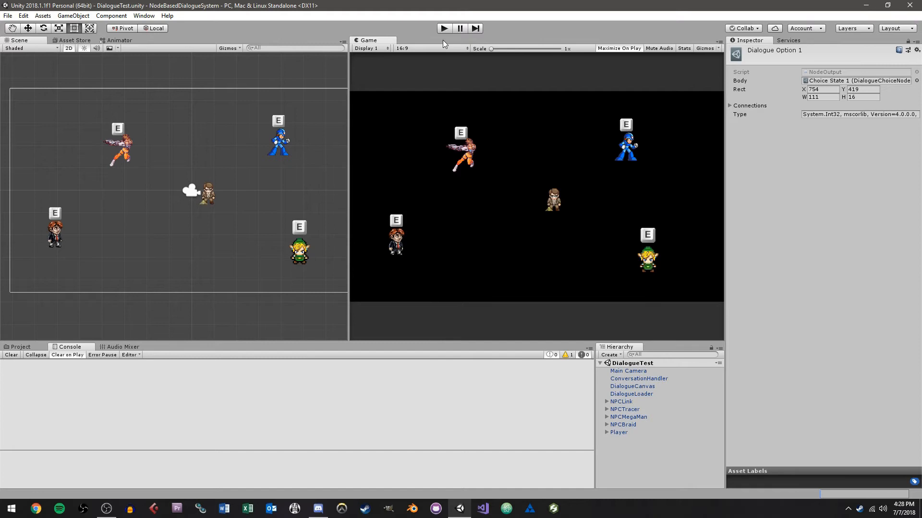
Step: Run the scene, walk to NPCBraid and play the conversation to the end with the Positive Response
{"action": "left_click", "coordinate": [450, 29]}
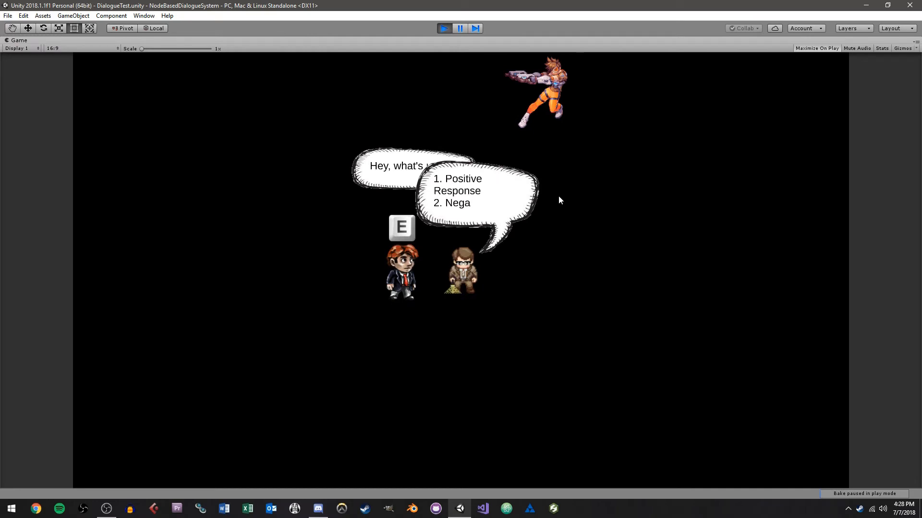
{"action": "key", "text": "1"}
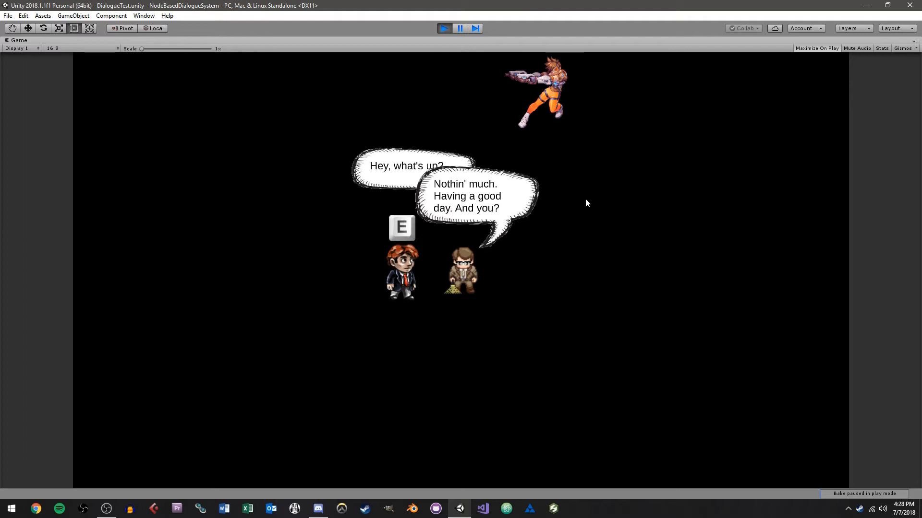
{"action": "key", "text": "e"}
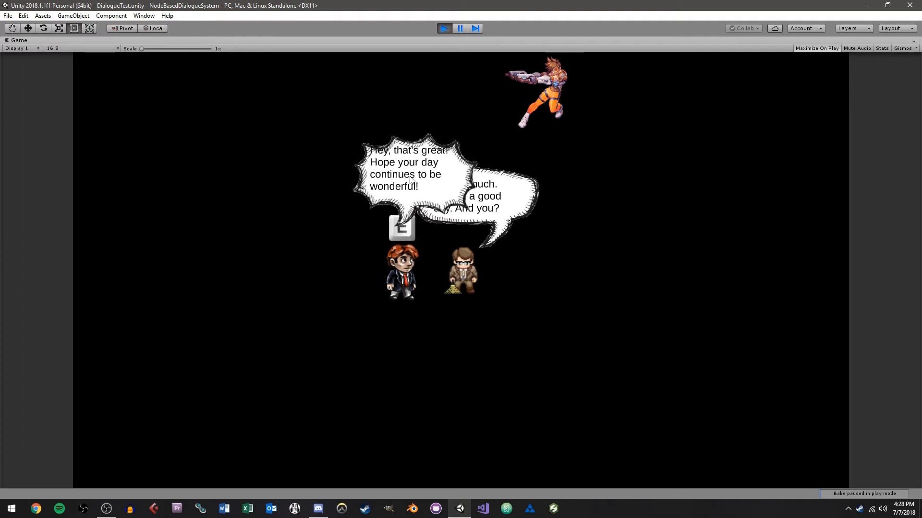
{"action": "key", "text": "e"}
Step: Move the player around beside NPCBraid to check whether the conversation can be repeated, and stop the running scene
{"action": "key", "text": "d"}
{"action": "key", "text": "a"}
{"action": "key", "text": "d"}
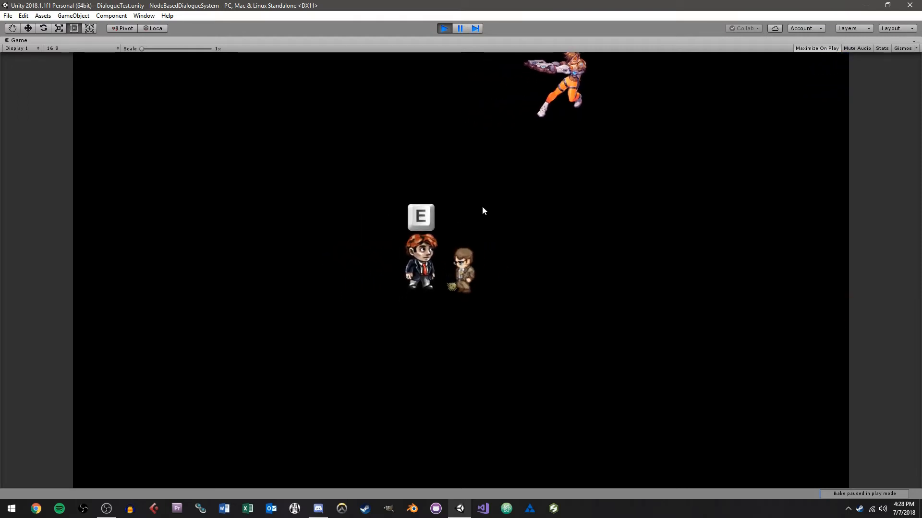
{"action": "key", "text": "d"}
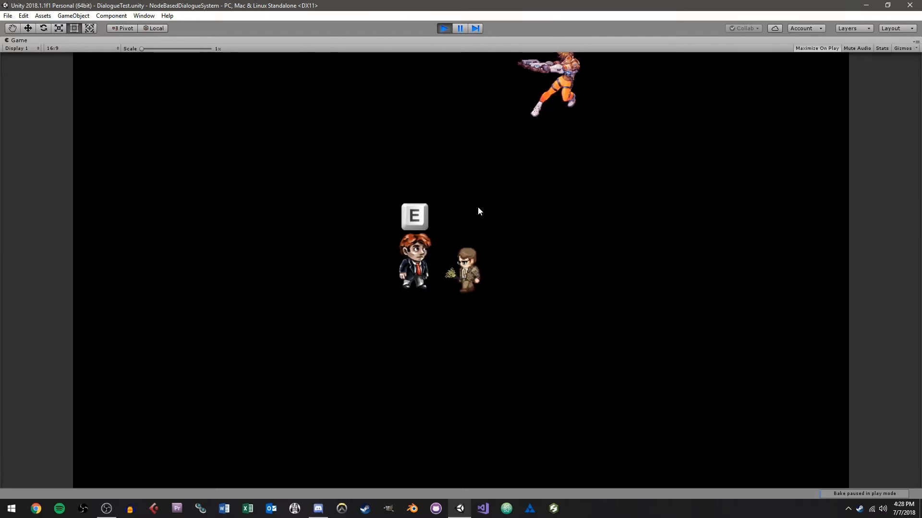
{"action": "left_click", "coordinate": [443, 29]}
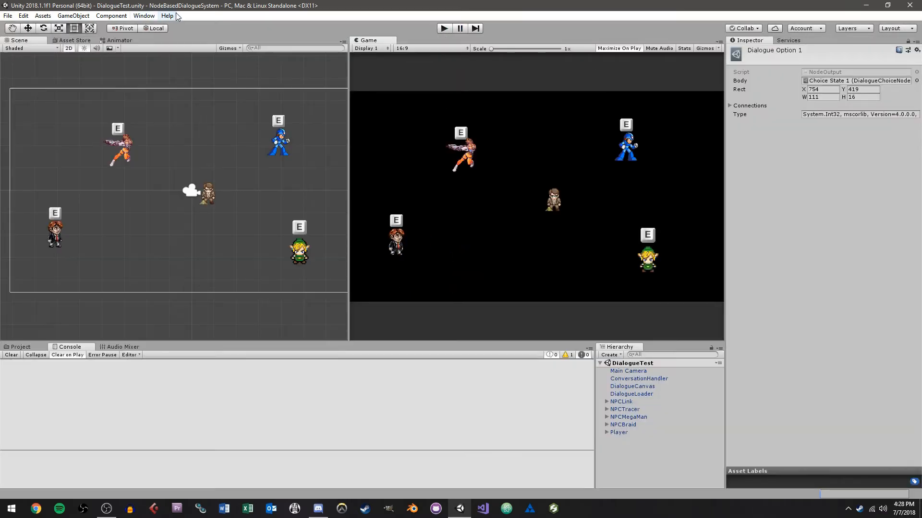
Step: Reload BraidPlayer.asset in the Dialogue Editor and set the number of times the conversation can happen to -1
{"action": "left_click", "coordinate": [143, 16]}
{"action": "left_click", "coordinate": [166, 66]}
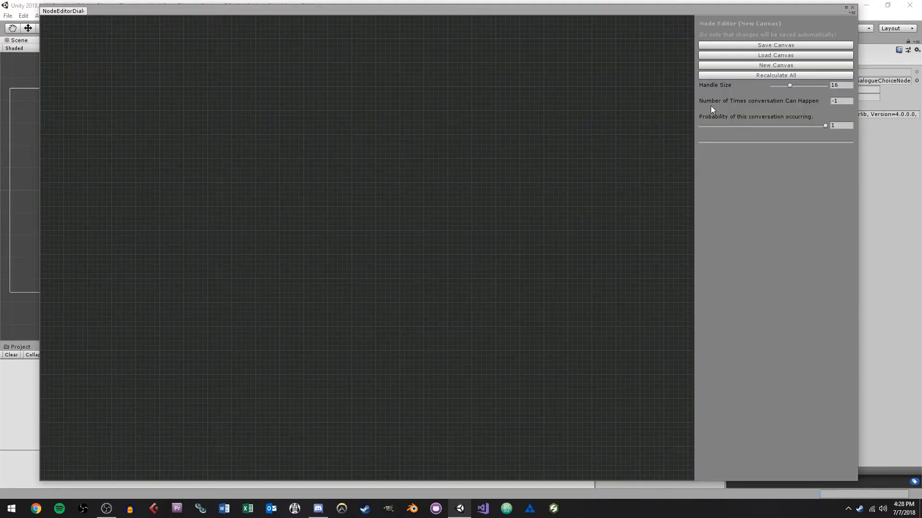
{"action": "left_click", "coordinate": [763, 56]}
{"action": "double_click", "coordinate": [139, 87]}
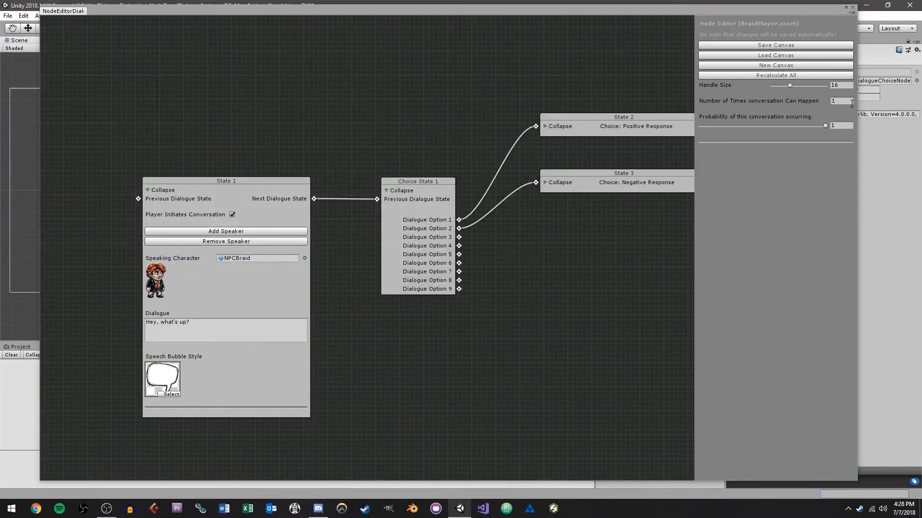
{"action": "left_click", "coordinate": [849, 102]}
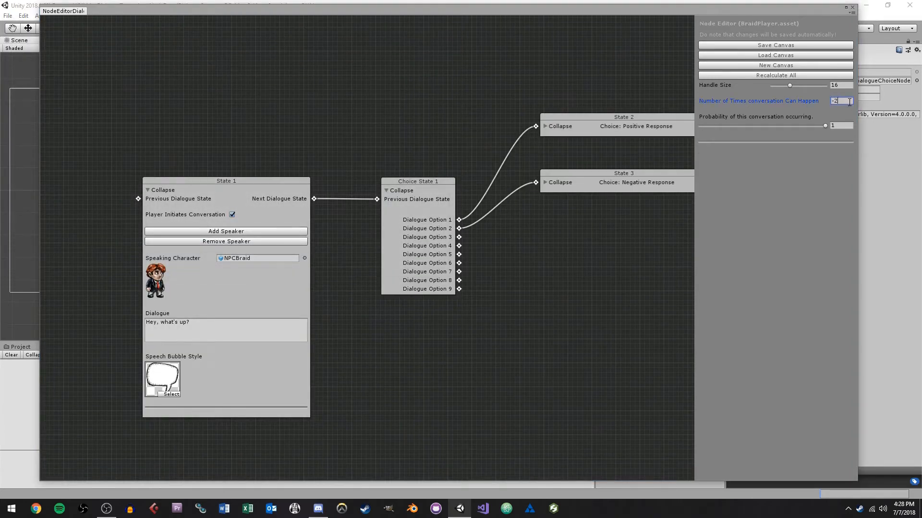
{"action": "left_click", "coordinate": [827, 150]}
Step: Set the probability of this conversation occurring to 0.5
{"action": "left_click_drag", "start_coordinate": [825, 126], "coordinate": [753, 125]}
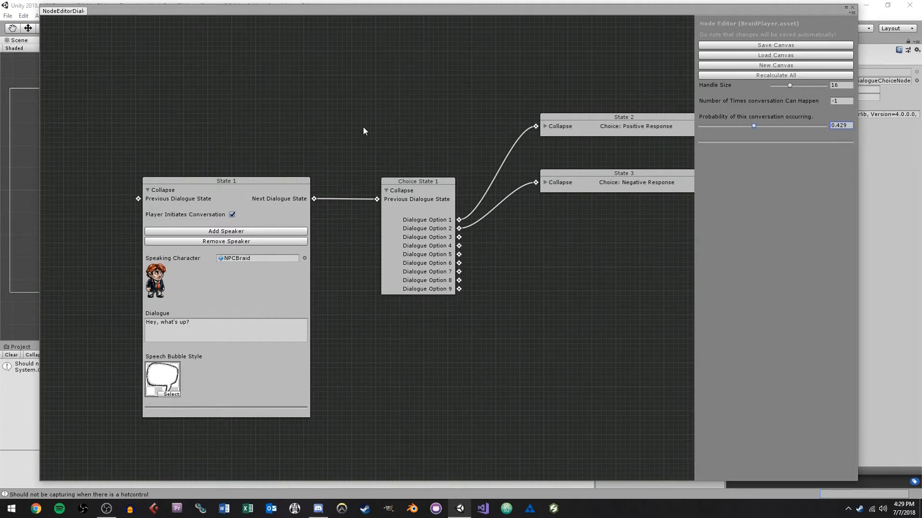
{"action": "left_click_drag", "start_coordinate": [455, 139], "coordinate": [396, 146]}
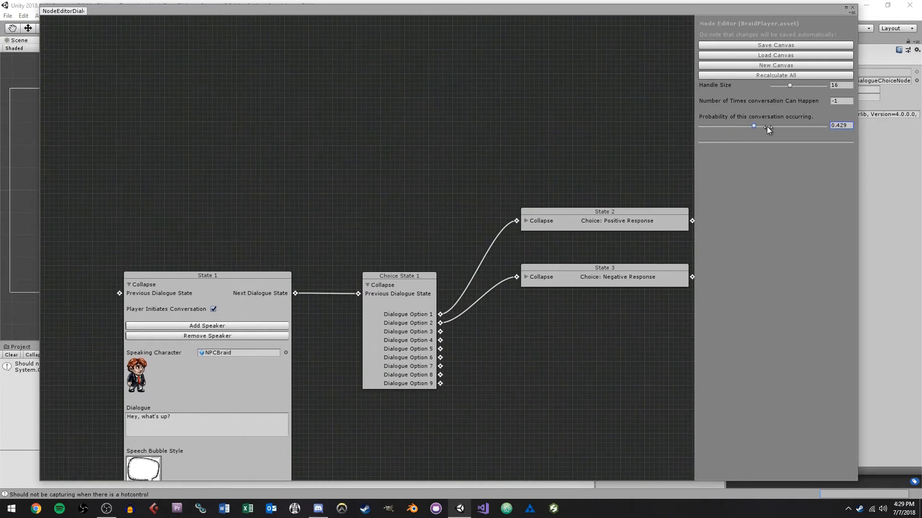
{"action": "left_click_drag", "start_coordinate": [754, 125], "coordinate": [763, 125]}
{"action": "left_click", "coordinate": [844, 125]}
{"action": "type", "text": "."}
Step: Move the State 4 node closer to State 2, level with it and roughly above State 5
{"action": "left_click_drag", "start_coordinate": [585, 168], "coordinate": [469, 159]}
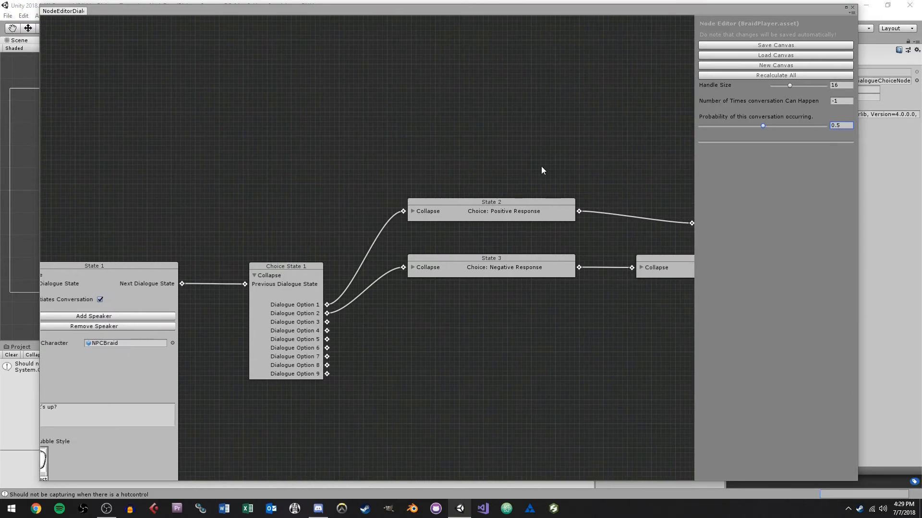
{"action": "left_click_drag", "start_coordinate": [657, 173], "coordinate": [476, 172]}
{"action": "left_click_drag", "start_coordinate": [566, 200], "coordinate": [495, 203]}
{"action": "left_click", "coordinate": [504, 186]}
{"action": "left_click_drag", "start_coordinate": [483, 146], "coordinate": [499, 141]}
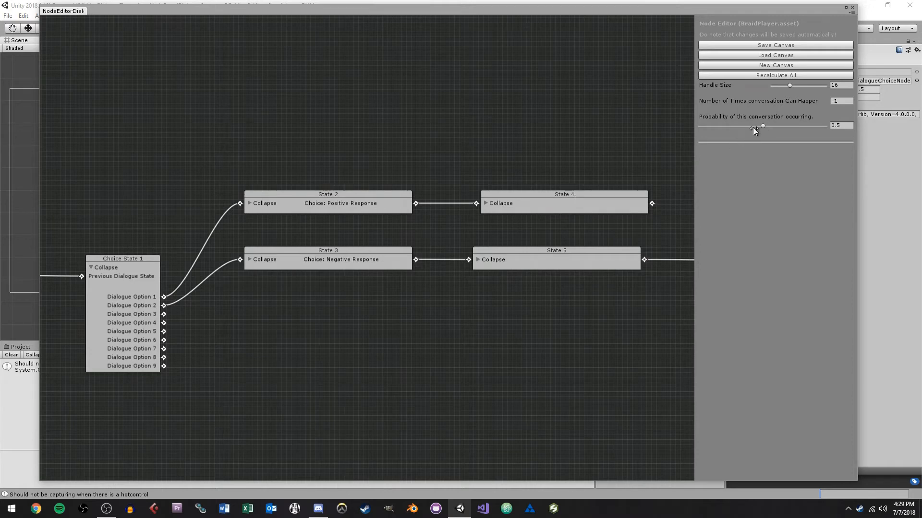
{"action": "left_click_drag", "start_coordinate": [566, 198], "coordinate": [563, 198]}
{"action": "left_click_drag", "start_coordinate": [532, 149], "coordinate": [613, 82]}
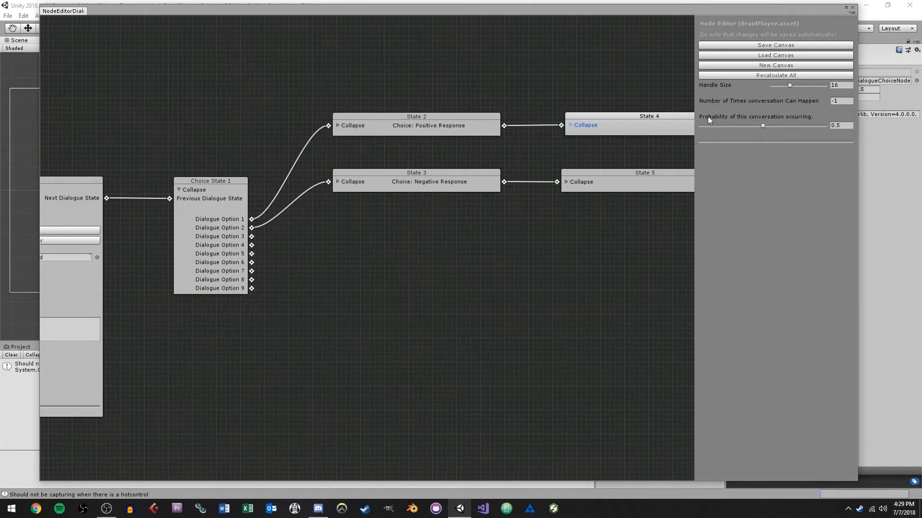
Step: Nudge the conversation's probability slider and restore the value to 0.5
{"action": "left_click_drag", "start_coordinate": [763, 127], "coordinate": [765, 128]}
{"action": "left_click", "coordinate": [851, 126]}
{"action": "type", "text": ".5"}
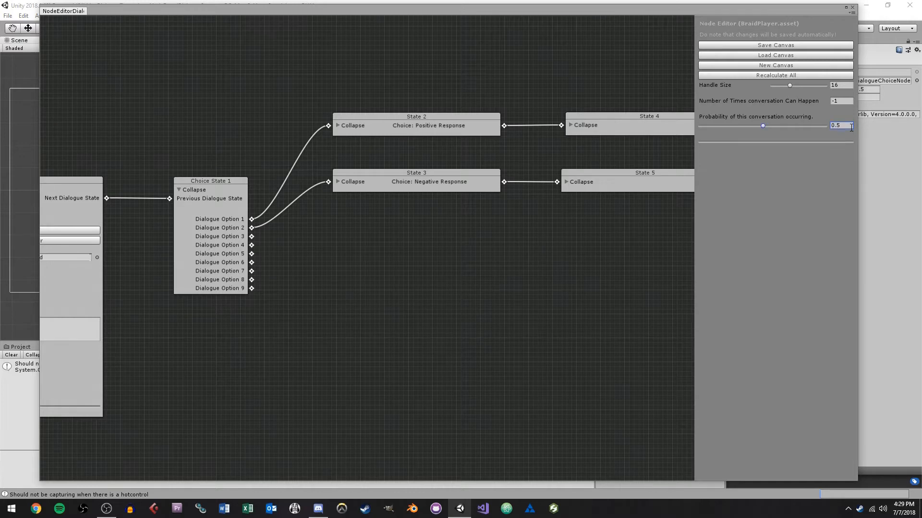
Step: Line up the State 4 node directly above State 5 and save the canvas over BraidPlayer.asset
{"action": "left_click_drag", "start_coordinate": [614, 100], "coordinate": [504, 225]}
{"action": "left_click_drag", "start_coordinate": [557, 190], "coordinate": [636, 207]}
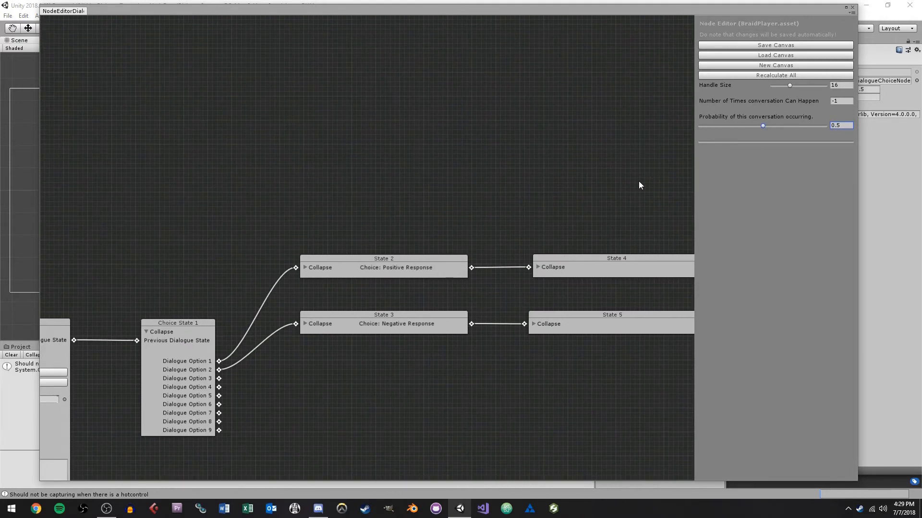
{"action": "left_click_drag", "start_coordinate": [639, 182], "coordinate": [553, 168]}
{"action": "left_click_drag", "start_coordinate": [527, 242], "coordinate": [523, 246]}
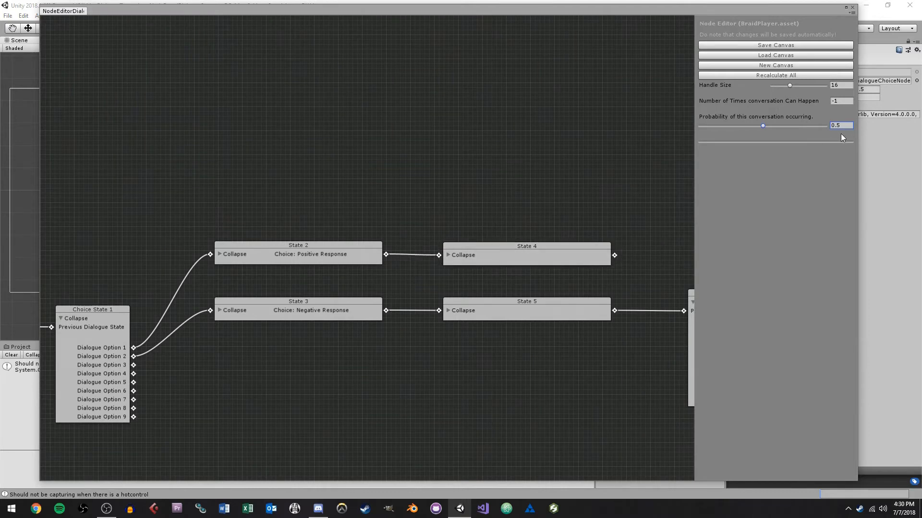
{"action": "left_click", "coordinate": [756, 45]}
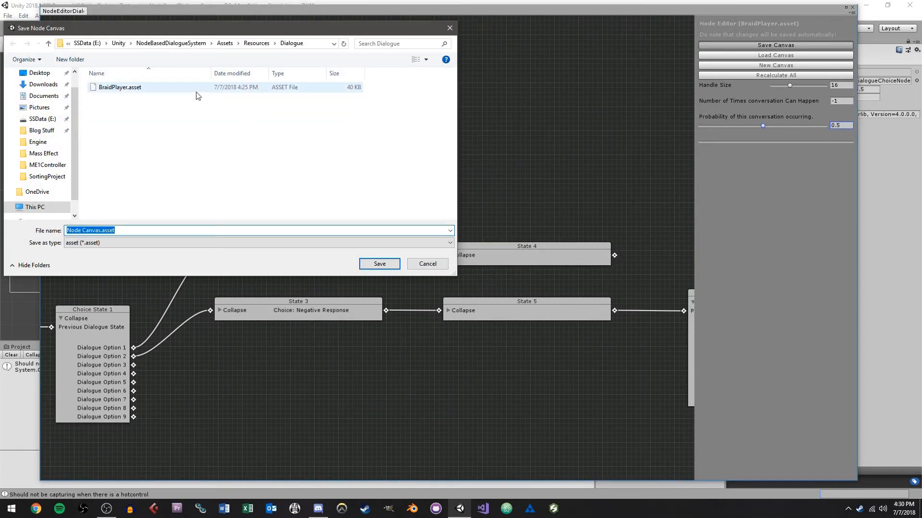
{"action": "double_click", "coordinate": [179, 90]}
{"action": "left_click", "coordinate": [540, 255]}
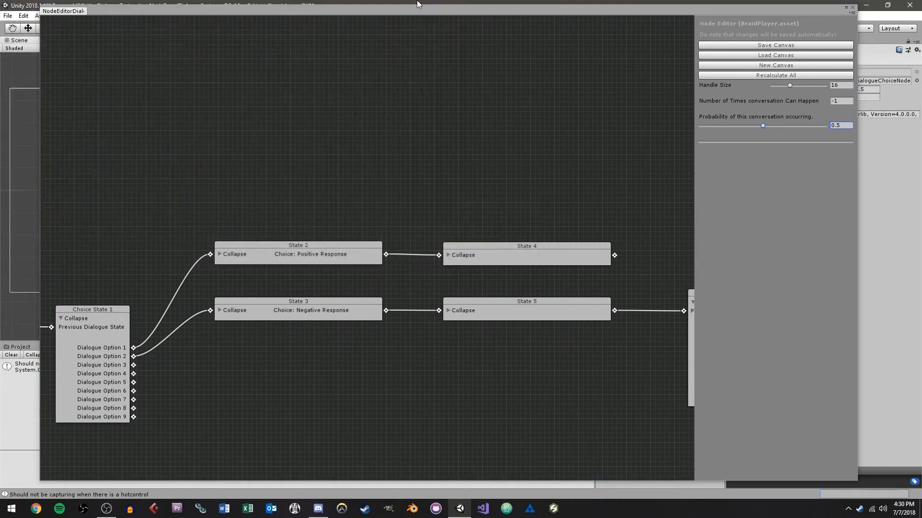
Step: Create a new canvas and add a first dialogue node with Player Initiates Conversation enabled
{"action": "left_click", "coordinate": [796, 67]}
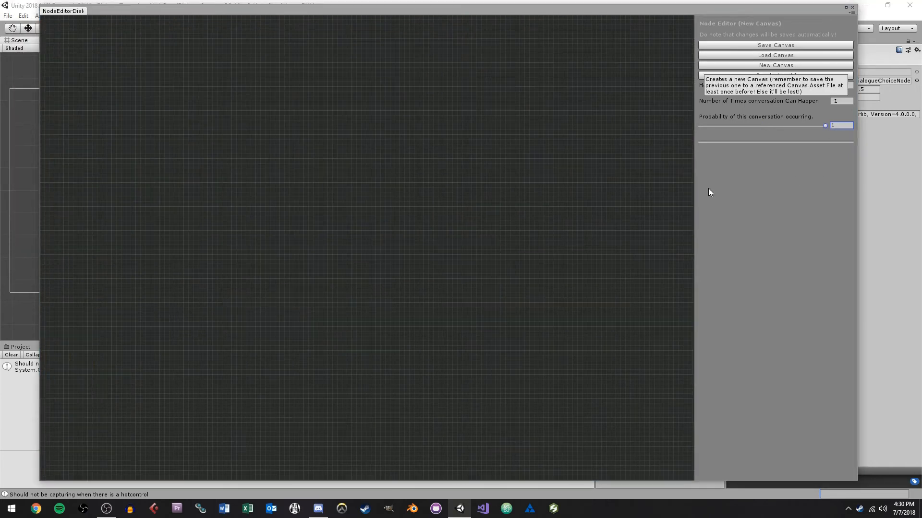
{"action": "right_click", "coordinate": [90, 127]}
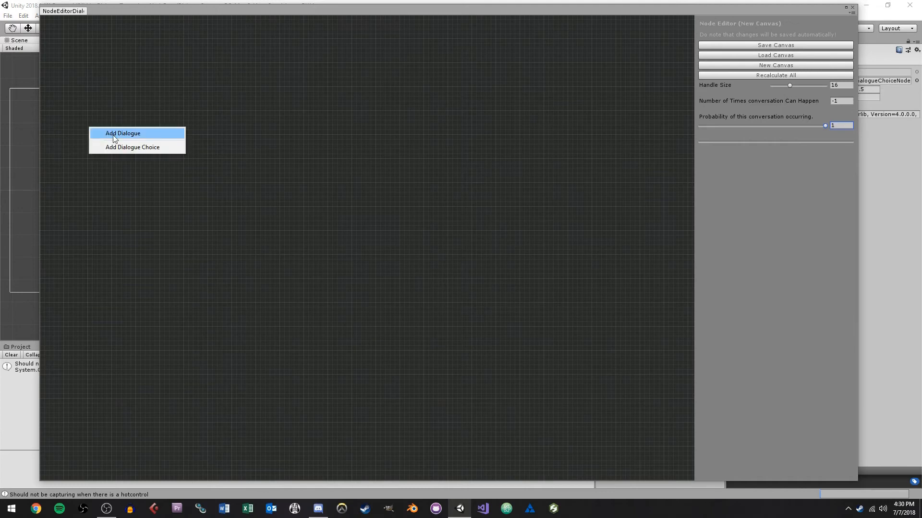
{"action": "left_click", "coordinate": [115, 132]}
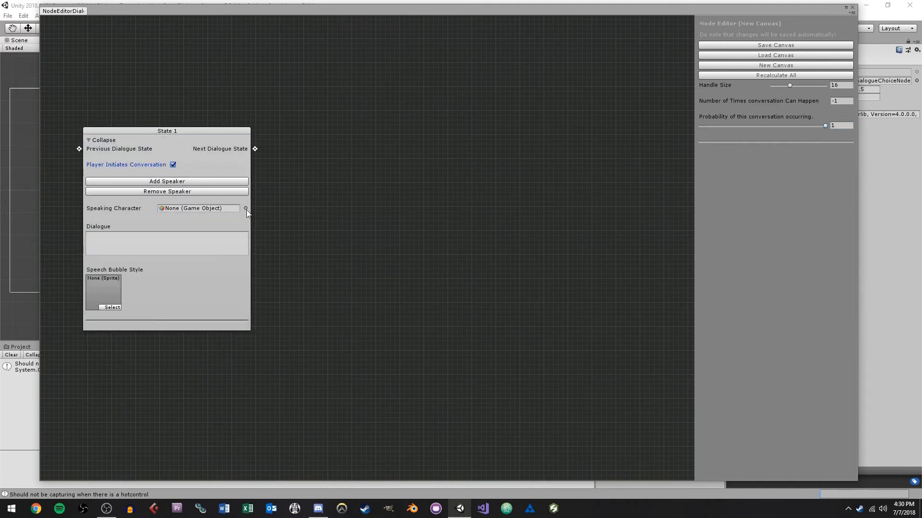
Step: Give State 1 the speaker NPCBraid, the dialogue "Test" and the normal dialogue speech bubble sprite
{"action": "left_click", "coordinate": [245, 209]}
{"action": "double_click", "coordinate": [449, 111]}
{"action": "left_click", "coordinate": [146, 277]}
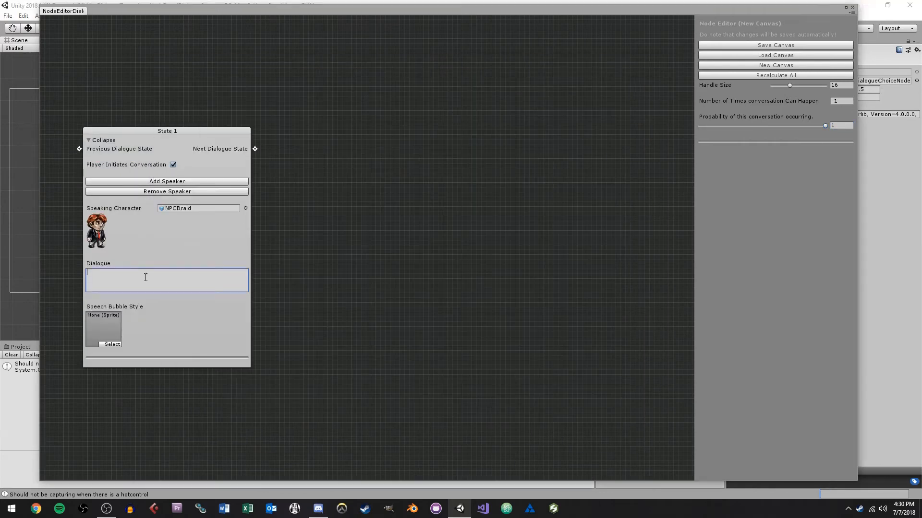
{"action": "left_click", "coordinate": [111, 344]}
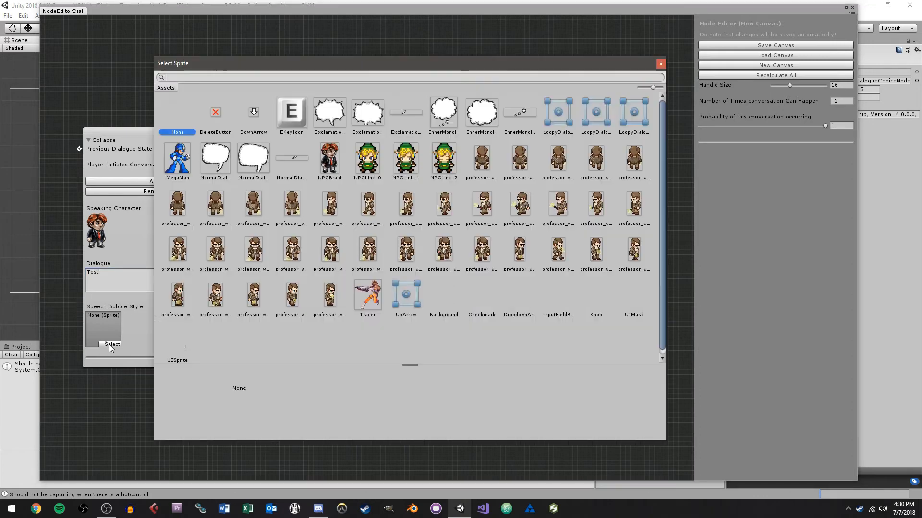
{"action": "double_click", "coordinate": [212, 160]}
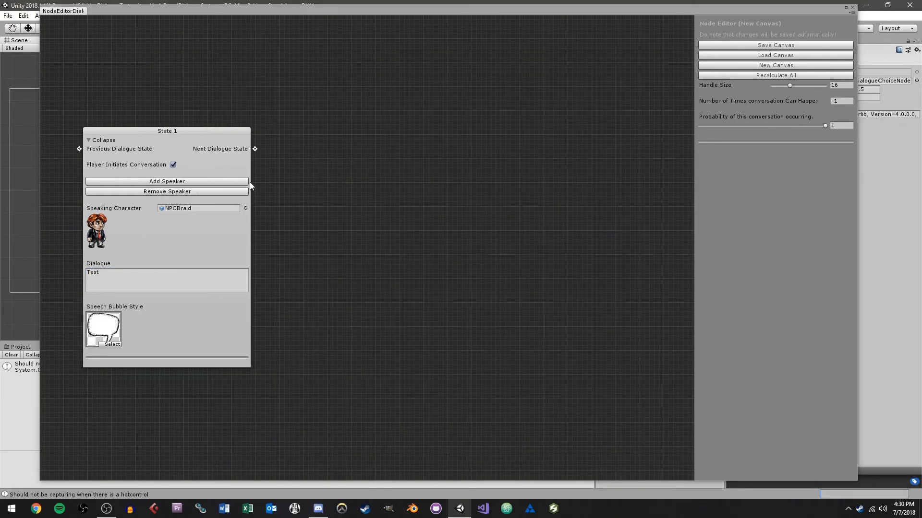
Step: Add a second dialogue node beside State 1 and connect State 1's next dialogue state to it
{"action": "right_click", "coordinate": [339, 176]}
{"action": "left_click", "coordinate": [357, 182]}
{"action": "left_click_drag", "start_coordinate": [356, 180], "coordinate": [340, 119]}
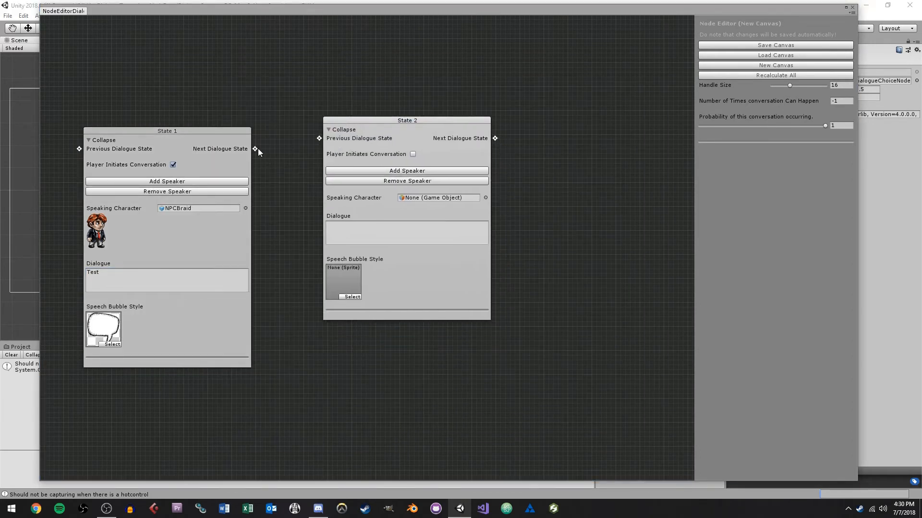
{"action": "left_click_drag", "start_coordinate": [285, 143], "coordinate": [343, 137]}
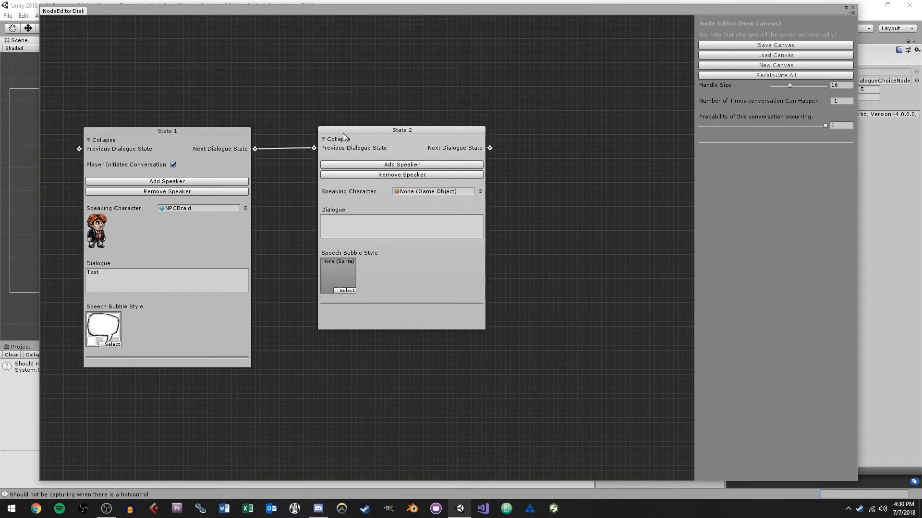
Step: Give State 2 the speaker Player, the dialogue "test2" and the normal dialogue speech bubble sprite
{"action": "left_click", "coordinate": [470, 192]}
{"action": "double_click", "coordinate": [600, 116]}
{"action": "left_click", "coordinate": [412, 258]}
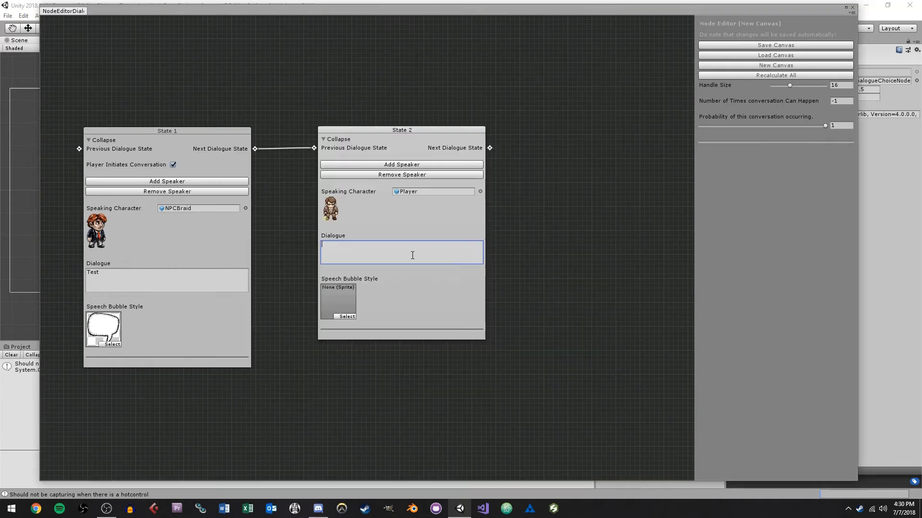
{"action": "type", "text": "test2"}
{"action": "left_click", "coordinate": [347, 317]}
{"action": "double_click", "coordinate": [229, 160]}
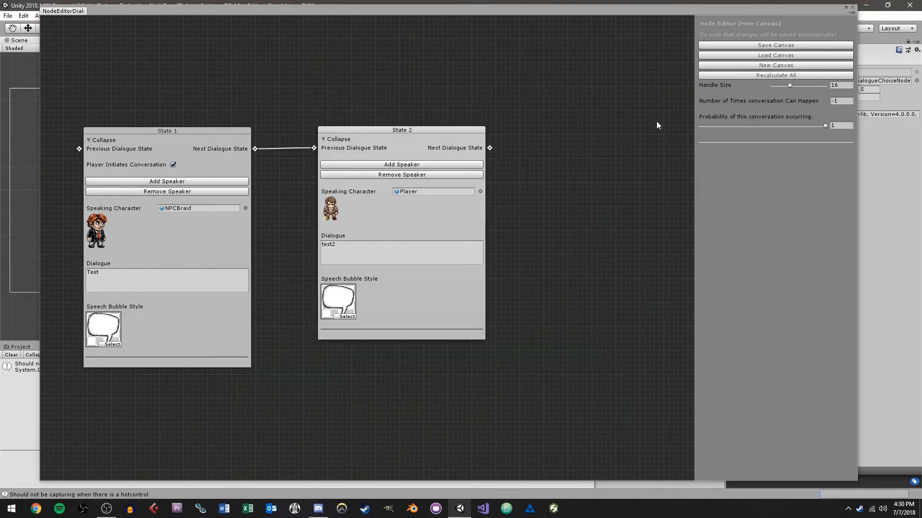
Step: Set the conversation's occurrence probability to 0.5, save the canvas as BraidPlayer2 and close the node editor
{"action": "left_click", "coordinate": [838, 125]}
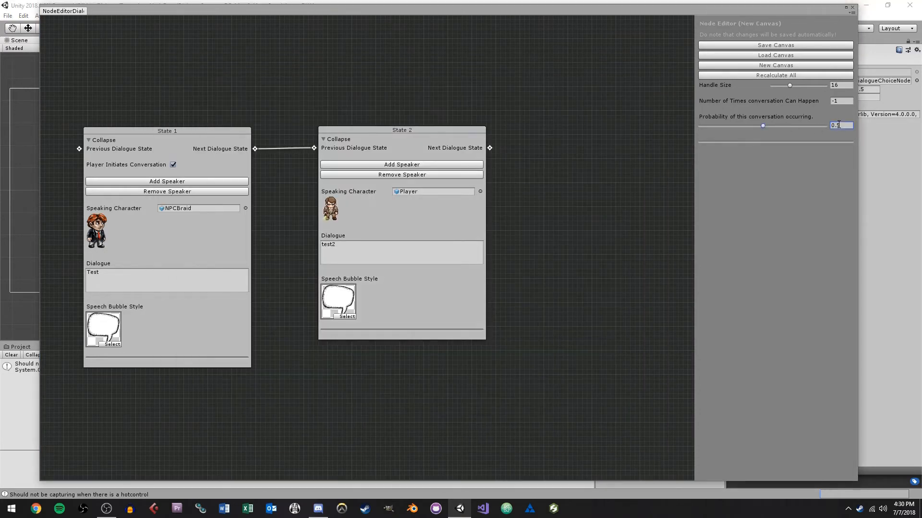
{"action": "left_click", "coordinate": [749, 44]}
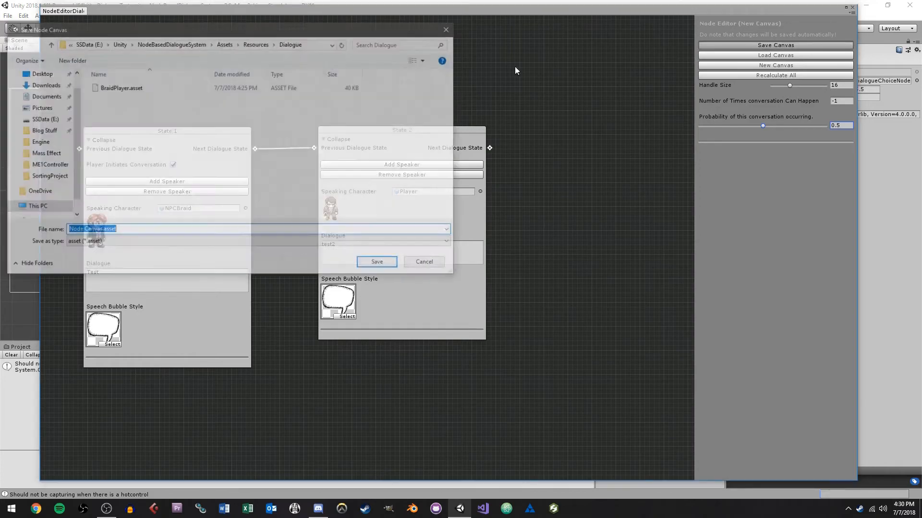
{"action": "type", "text": "BraidPlayer"}
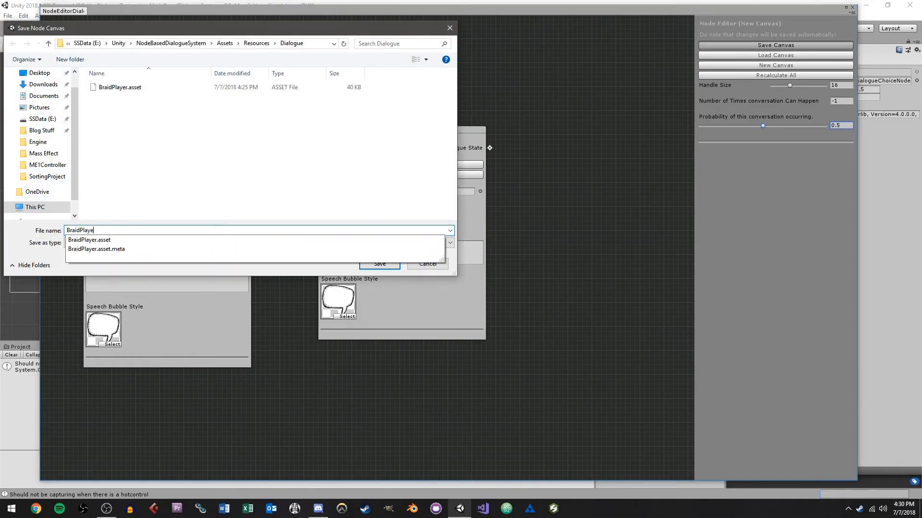
{"action": "key", "text": "Return"}
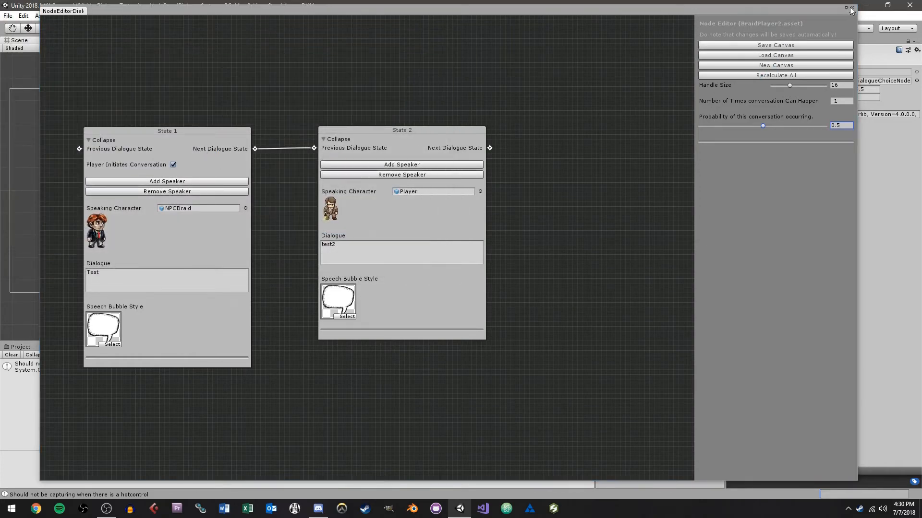
{"action": "left_click", "coordinate": [852, 7]}
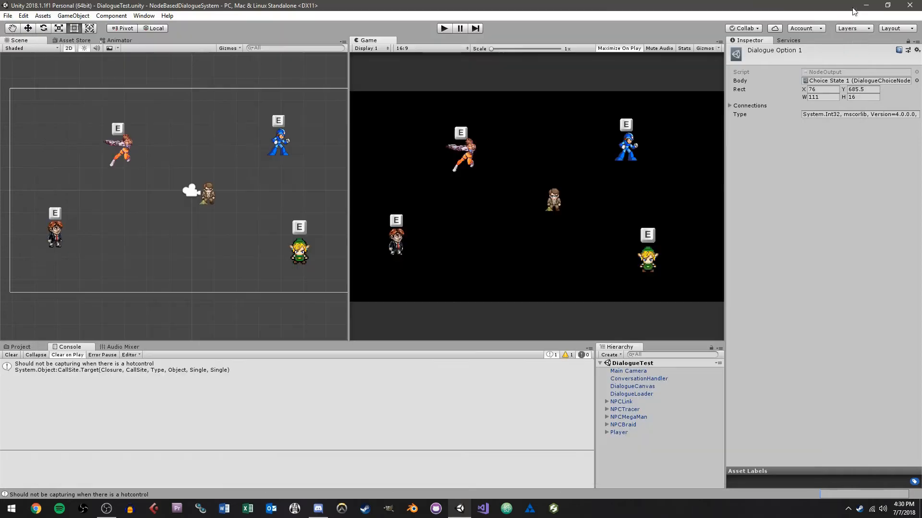
Step: Run the scene, walk the player over to NPCBraid, start a conversation and choose the positive response
{"action": "left_click", "coordinate": [22, 347]}
{"action": "left_click", "coordinate": [64, 349]}
{"action": "key", "text": "ctrl+p"}
{"action": "key", "text": "a"}
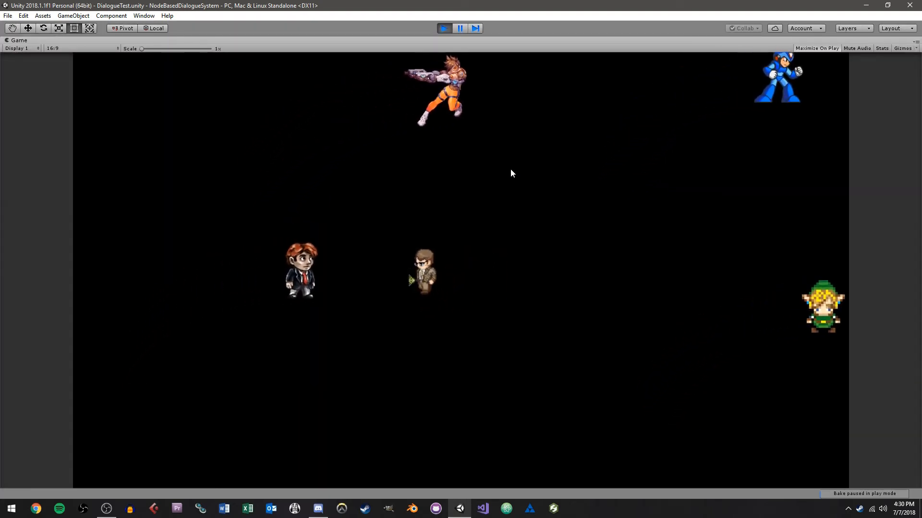
{"action": "key", "text": "a"}
{"action": "key", "text": "e"}
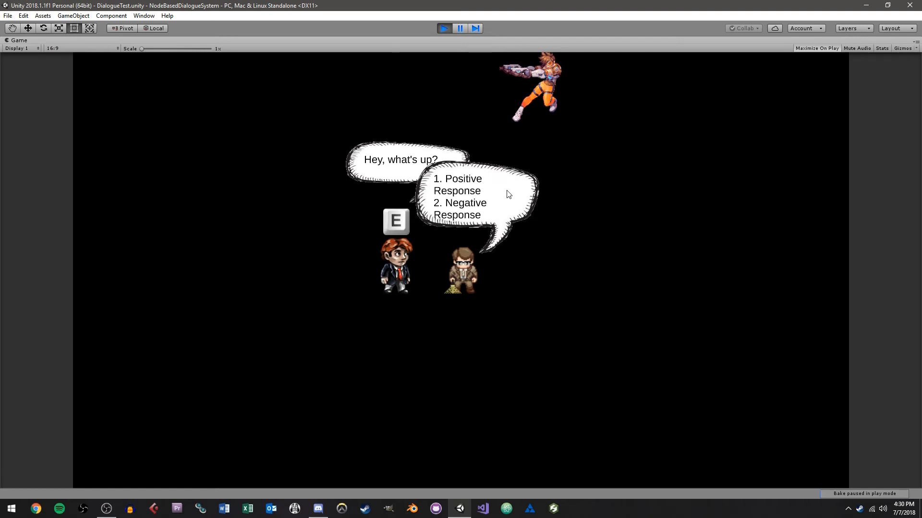
{"action": "key", "text": "1"}
Step: Repeat the conversation with NPCBraid many times, choosing the positive response whenever it is offered, and stop play mode
{"action": "key", "text": "e"}
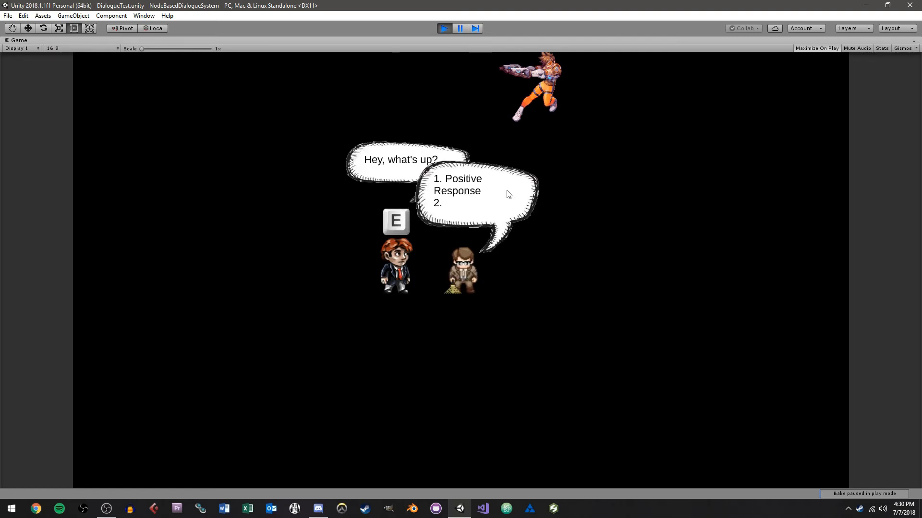
{"action": "key", "text": "1"}
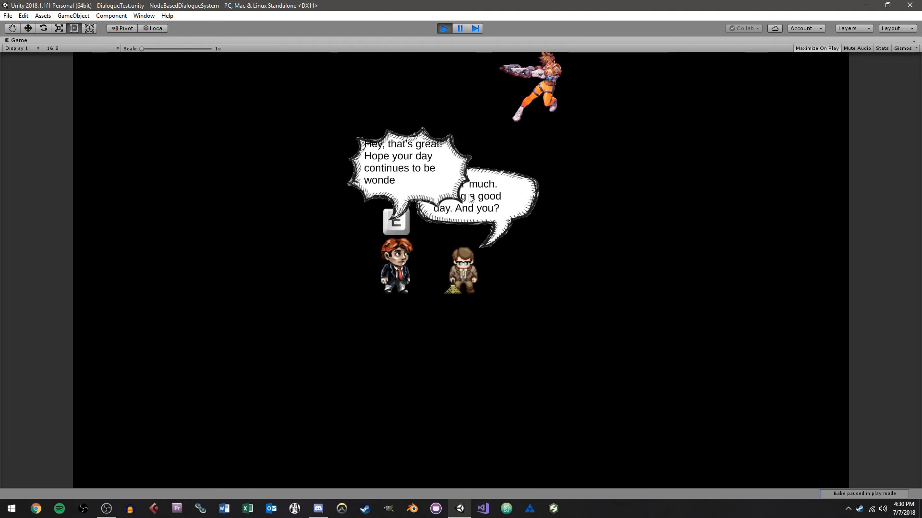
{"action": "key", "text": "e"}
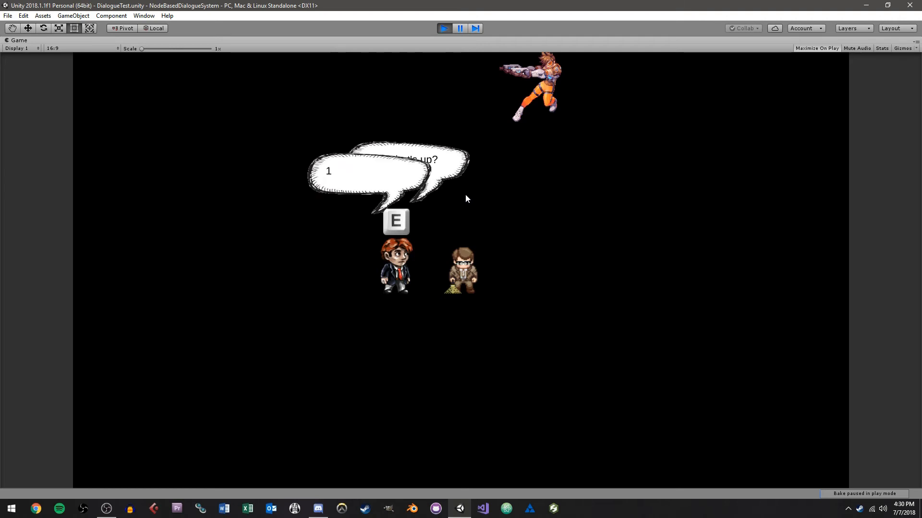
{"action": "key", "text": "1"}
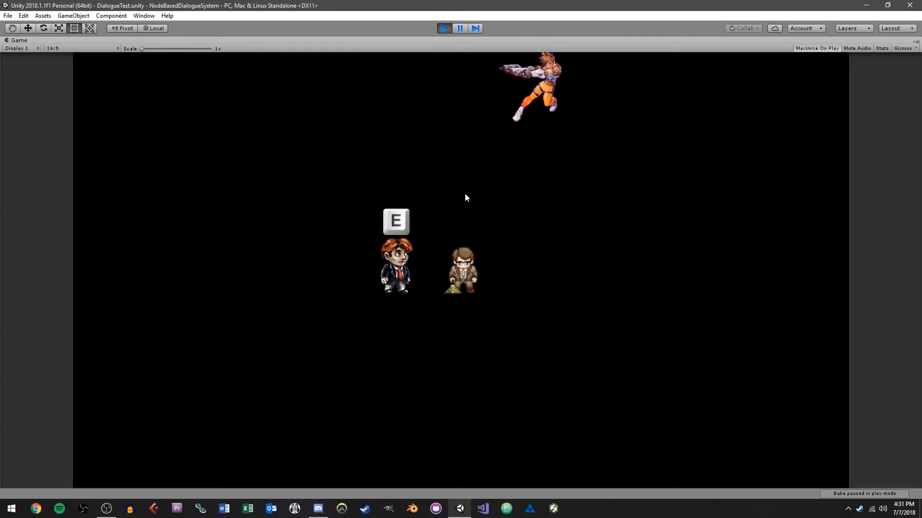
{"action": "key", "text": "e"}
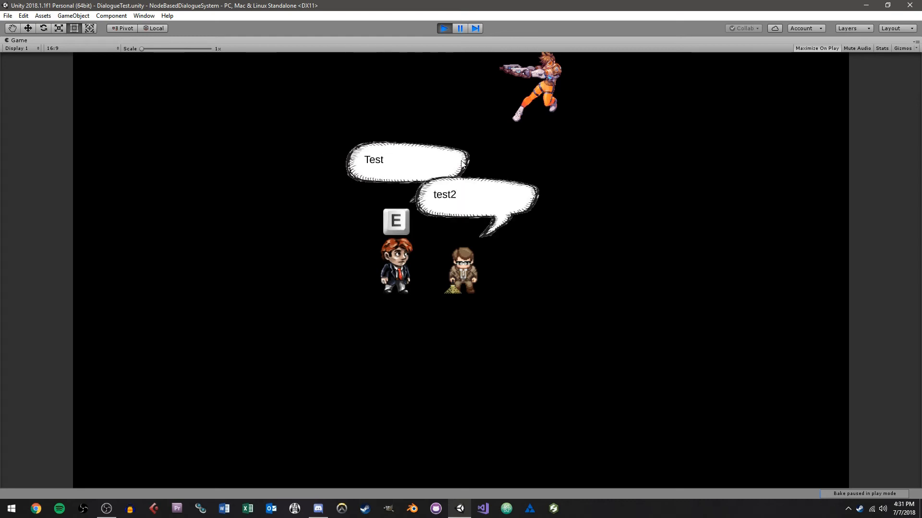
{"action": "key", "text": "e"}
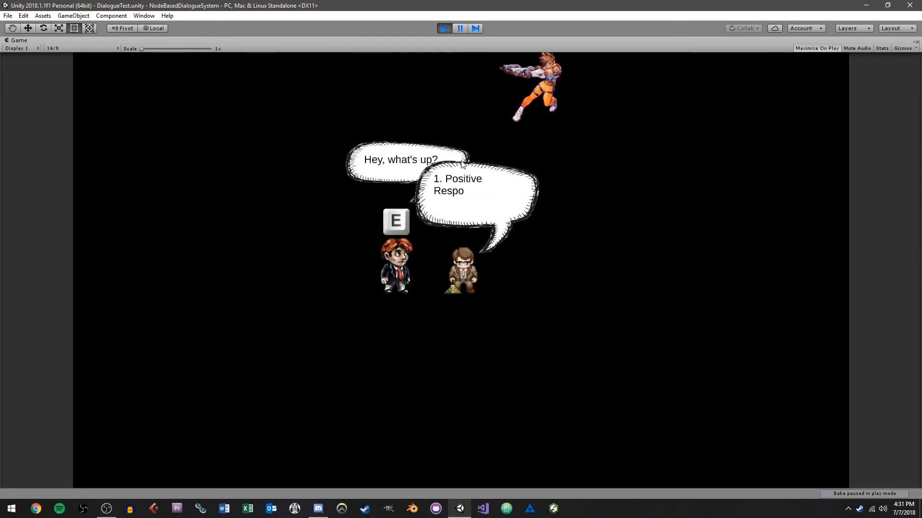
{"action": "key", "text": "1"}
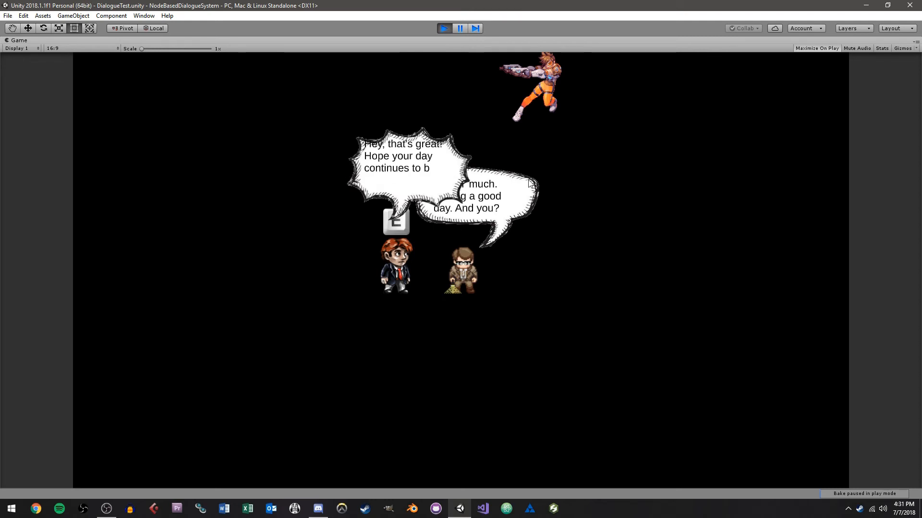
{"action": "key", "text": "e"}
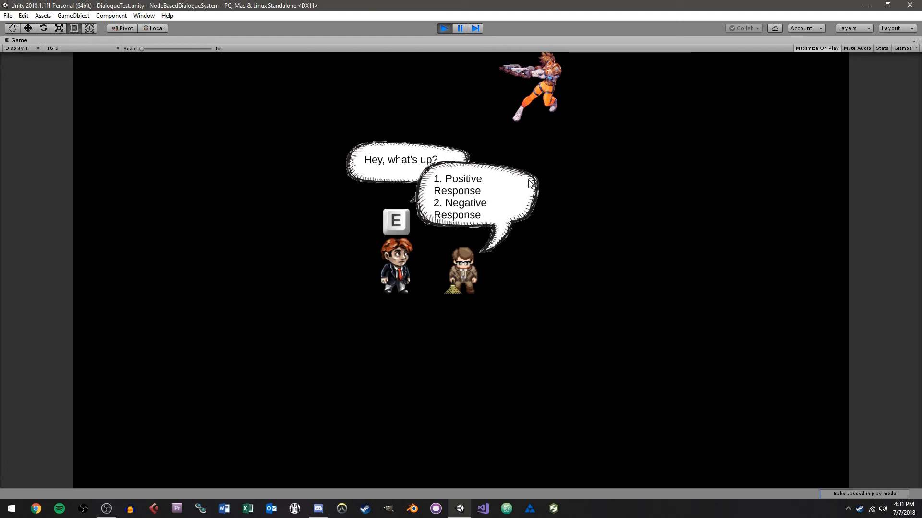
{"action": "key", "text": "1"}
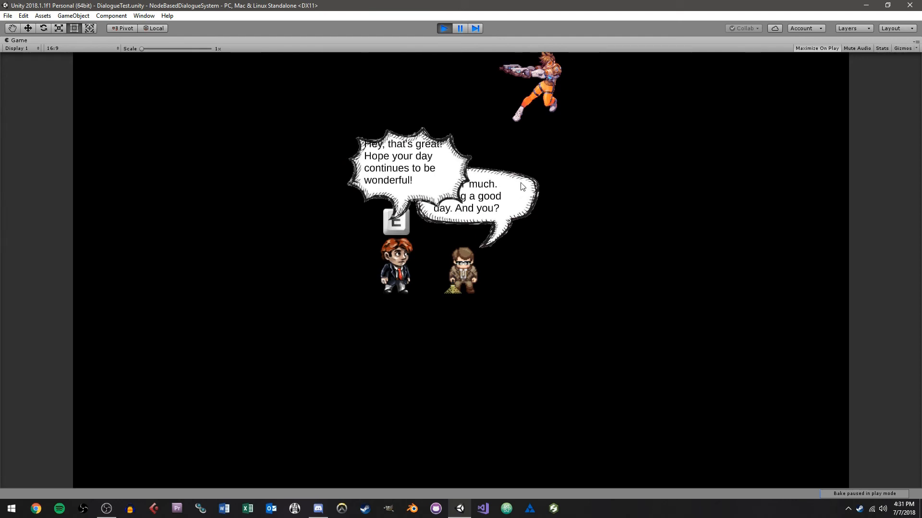
{"action": "key", "text": "e"}
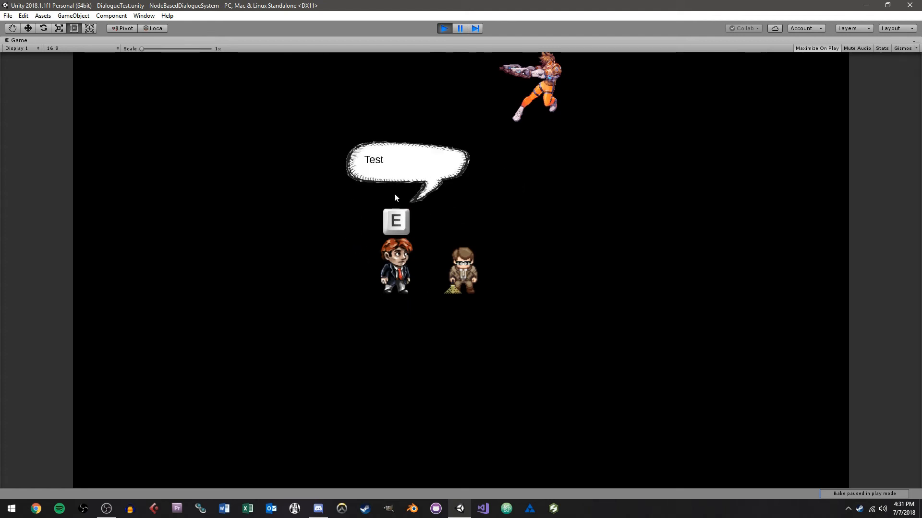
{"action": "key", "text": "e"}
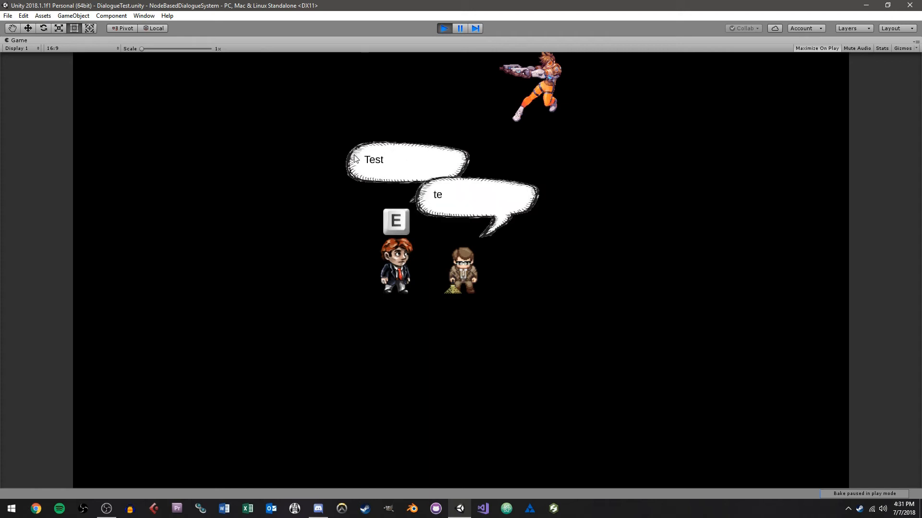
{"action": "key", "text": "e"}
{"action": "key", "text": "e"}
{"action": "key", "text": "e"}
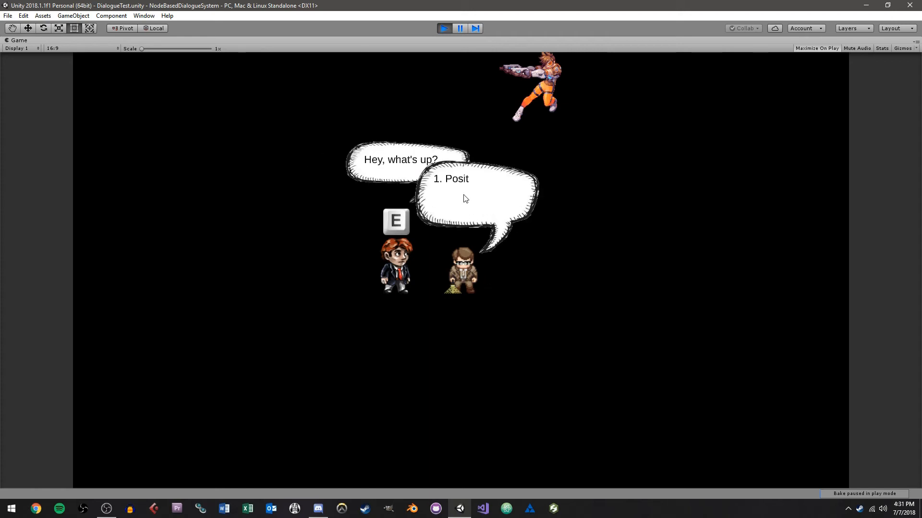
{"action": "key", "text": "1"}
{"action": "key", "text": "e"}
{"action": "key", "text": "e"}
{"action": "key", "text": "e"}
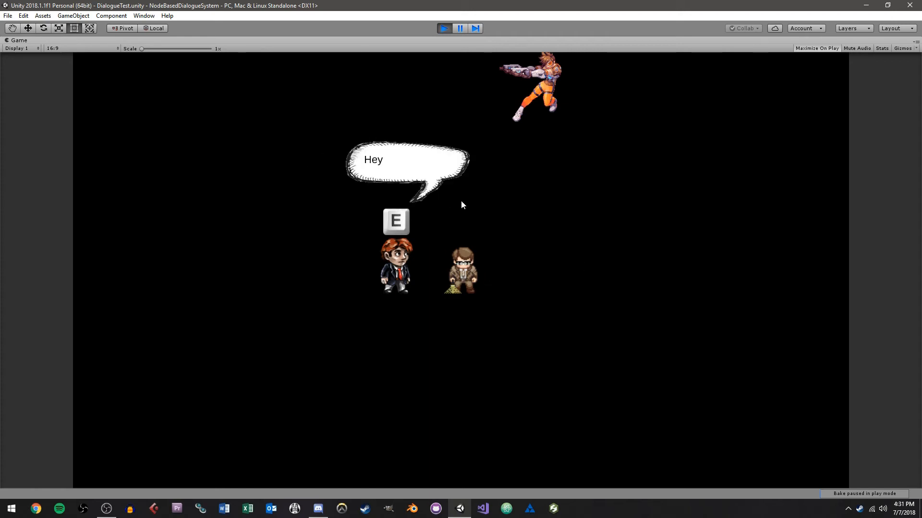
{"action": "key", "text": "e"}
{"action": "key", "text": "1"}
{"action": "key", "text": "e"}
{"action": "key", "text": "e"}
{"action": "key", "text": "e"}
{"action": "key", "text": "e"}
{"action": "key", "text": "e"}
{"action": "key", "text": "e"}
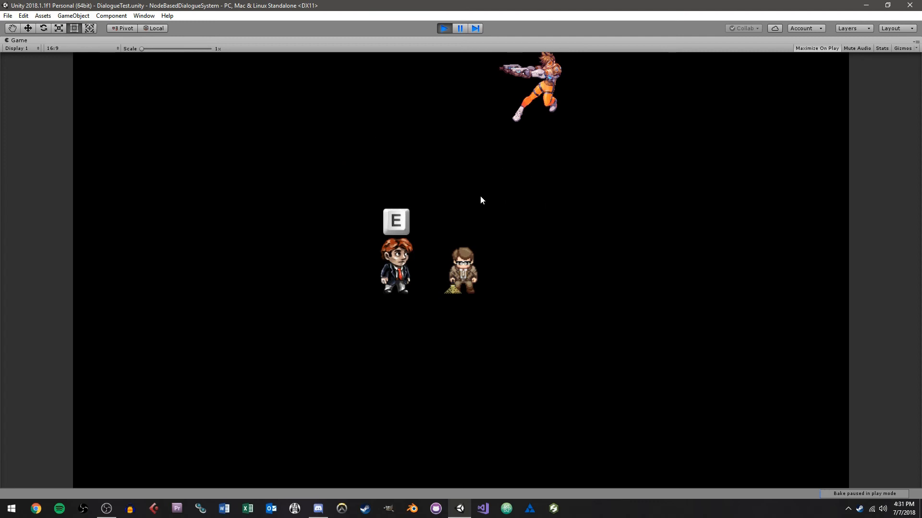
{"action": "key", "text": "e"}
{"action": "key", "text": "e"}
{"action": "key", "text": "e"}
{"action": "key", "text": "e"}
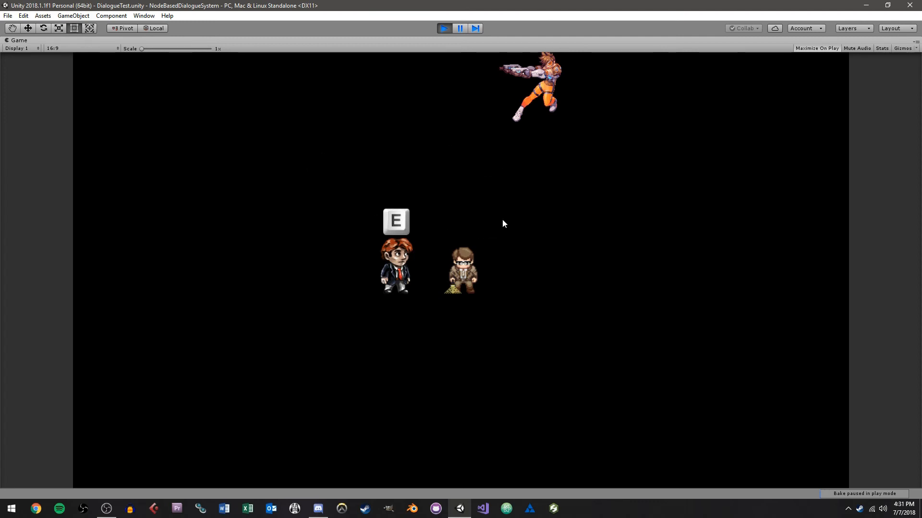
{"action": "key", "text": "e"}
{"action": "key", "text": "e"}
{"action": "key", "text": "1"}
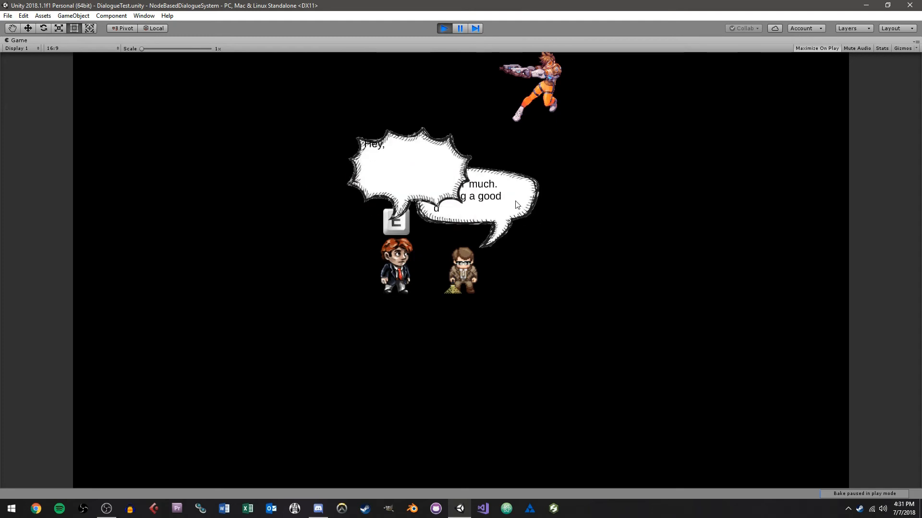
{"action": "key", "text": "e"}
{"action": "left_click", "coordinate": [449, 29]}
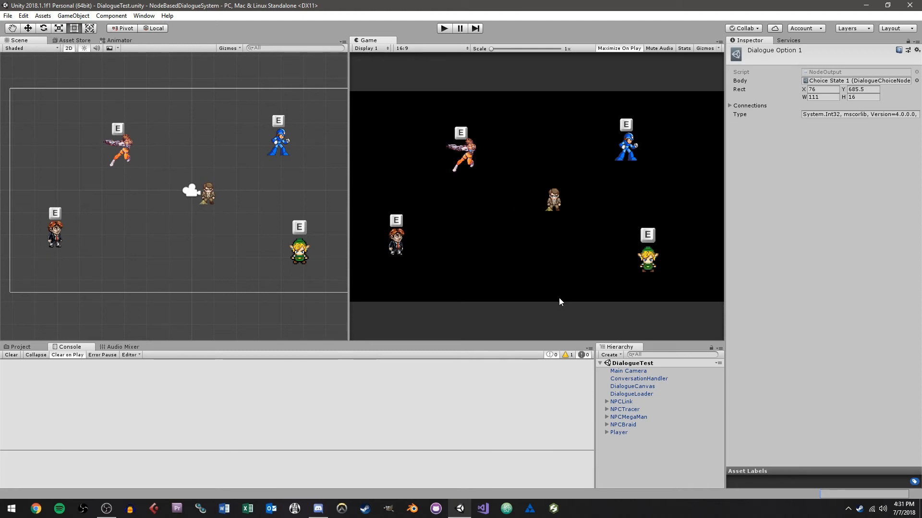
Step: Inspect the scene's DialogueLoader object and open the Resources/Prefabs/Dialogue folder in the project
{"action": "left_click", "coordinate": [638, 395]}
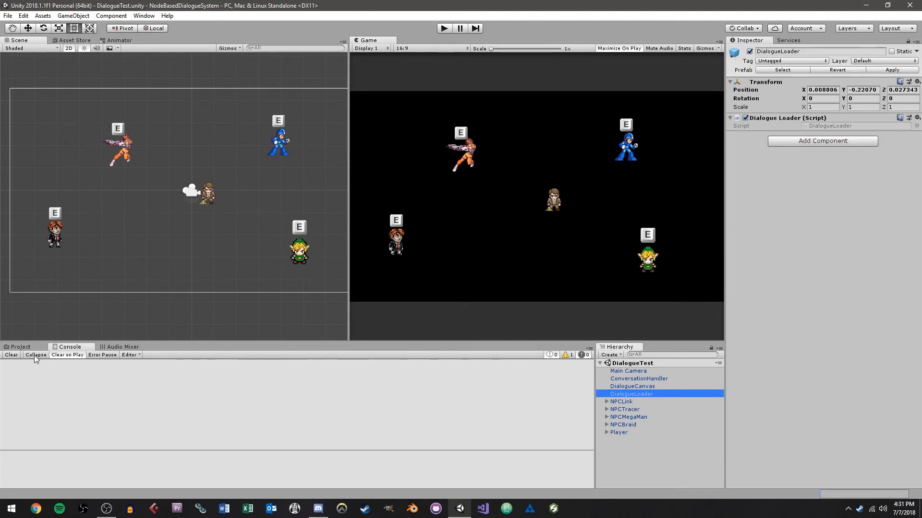
{"action": "left_click", "coordinate": [22, 347]}
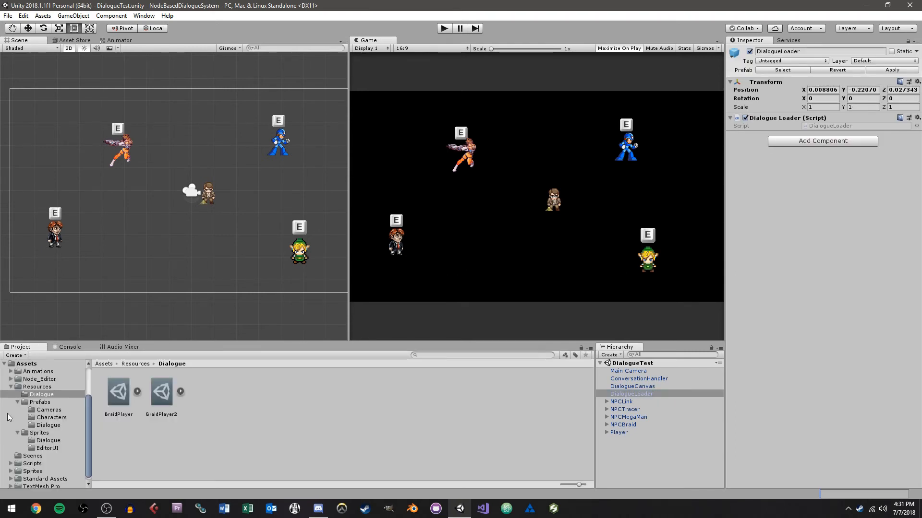
{"action": "left_click", "coordinate": [45, 402]}
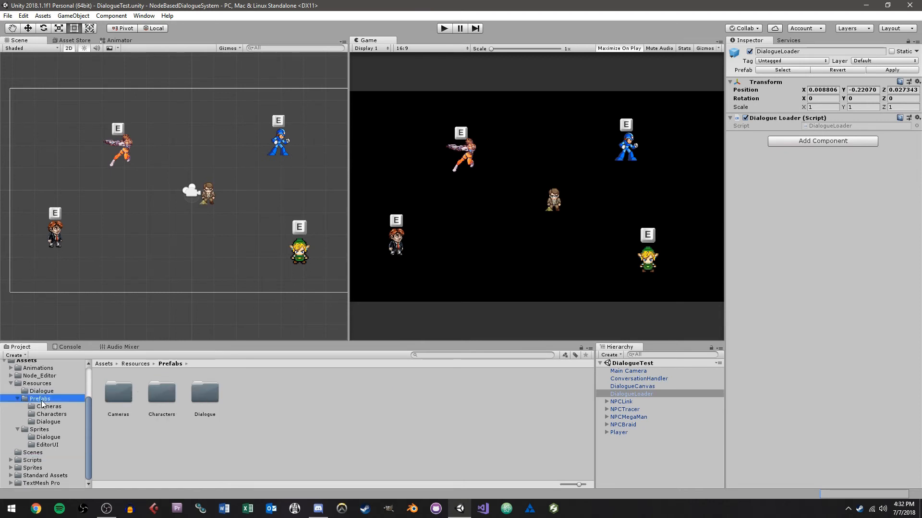
{"action": "double_click", "coordinate": [194, 397]}
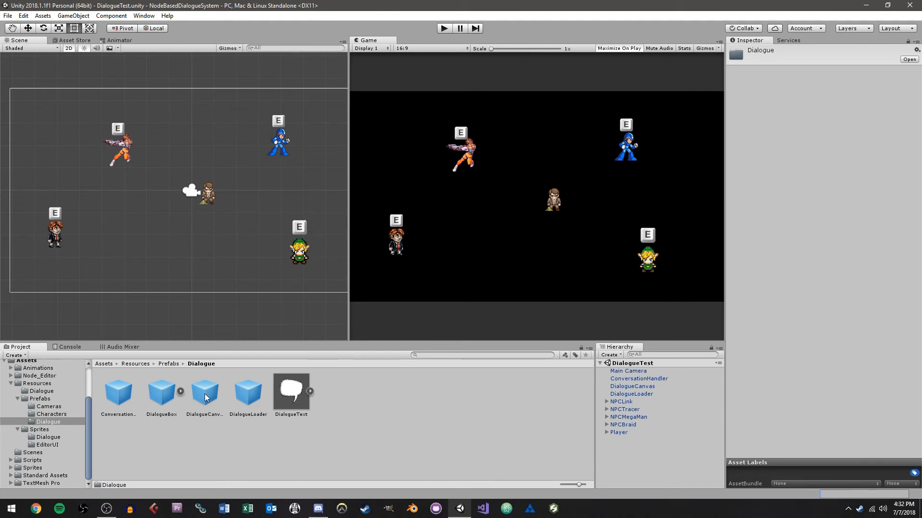
Step: Inspect the ConversationHandler prefab and select the ConversationHandler, DialogueCanvas and DialogueLoader objects in the scene hierarchy
{"action": "left_click_drag", "start_coordinate": [213, 394], "coordinate": [216, 395]}
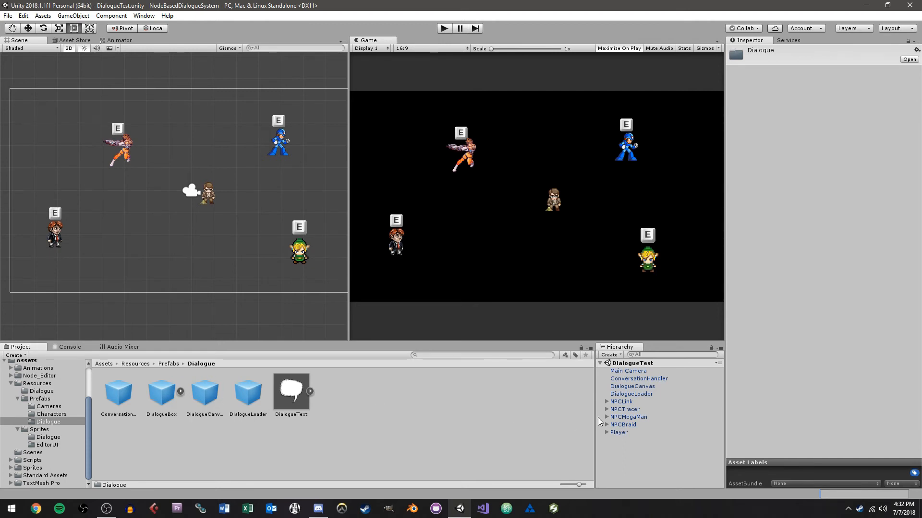
{"action": "left_click", "coordinate": [634, 384]}
{"action": "left_click", "coordinate": [164, 441]}
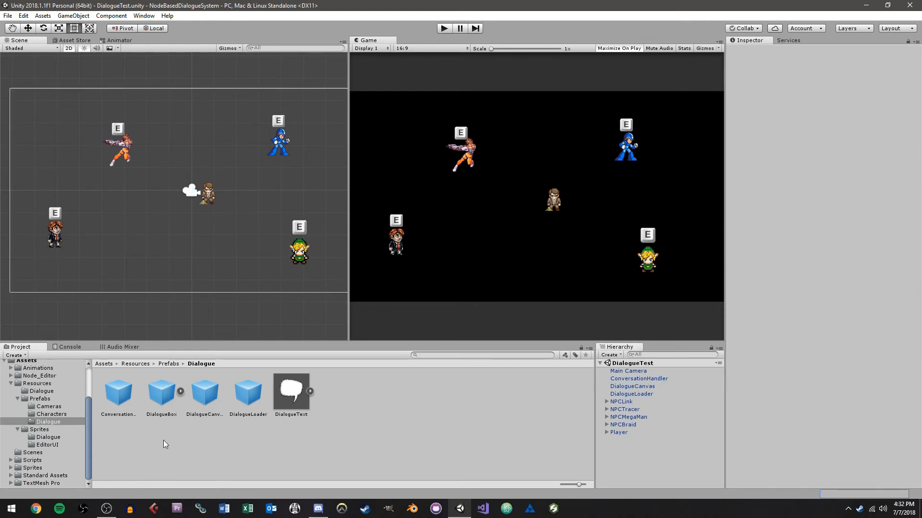
{"action": "left_click", "coordinate": [117, 395]}
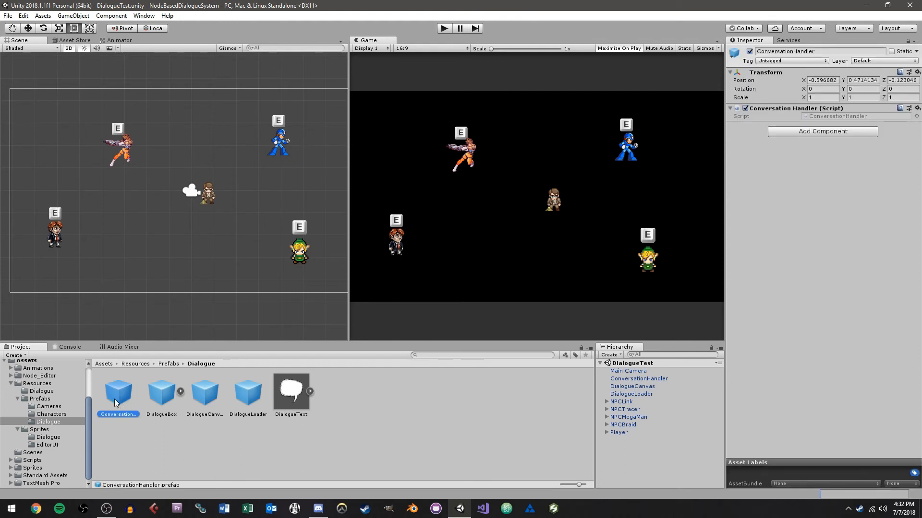
{"action": "left_click", "coordinate": [657, 379]}
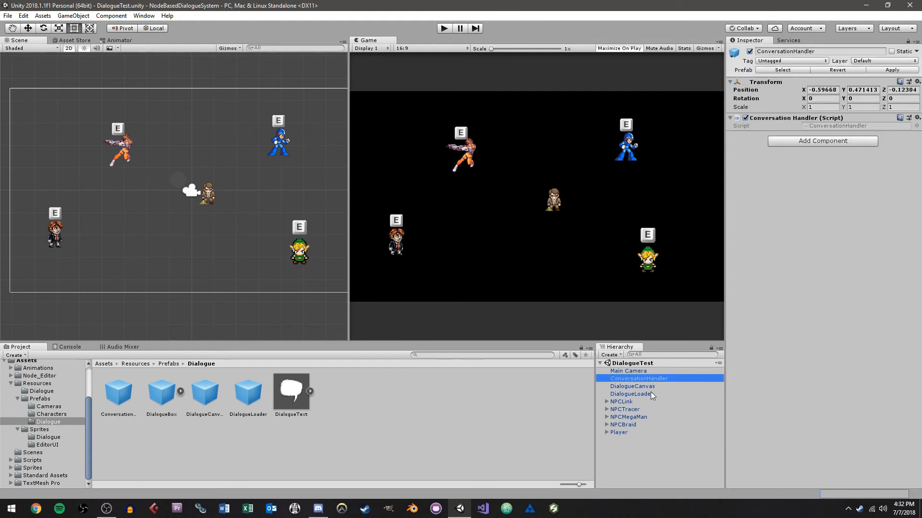
{"action": "left_click", "coordinate": [651, 394], "text": "shift"}
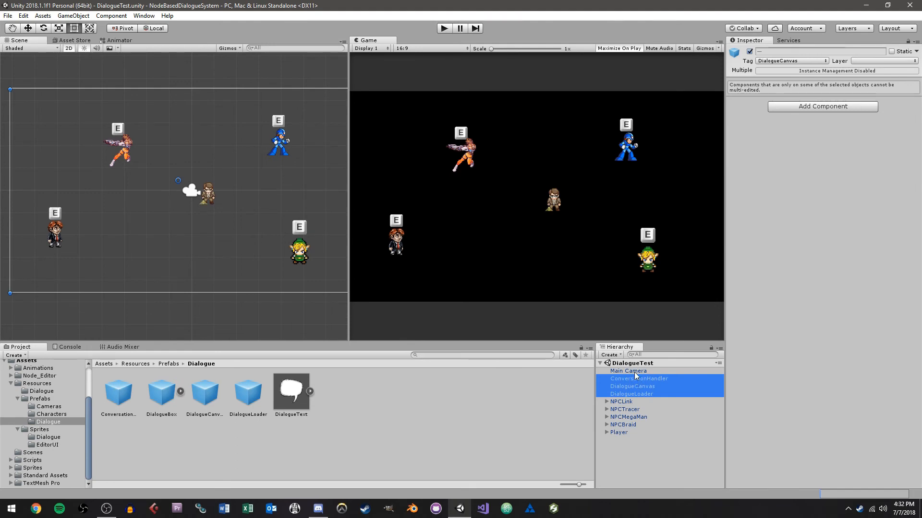
Step: Examine NPCLink's Display NPC Interaction and Dialogue Manager script components
{"action": "left_click", "coordinate": [630, 402]}
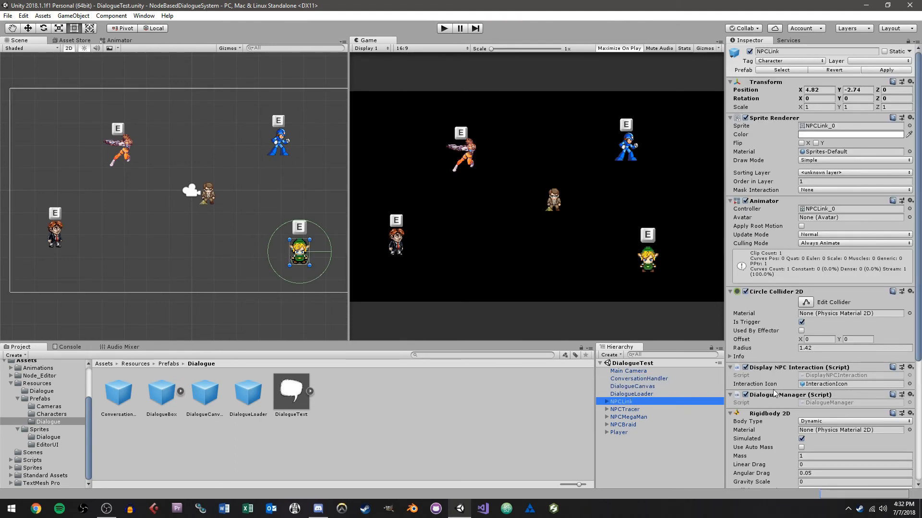
{"action": "scroll", "coordinate": [772, 394], "scroll_direction": "down", "scroll_amount": 5}
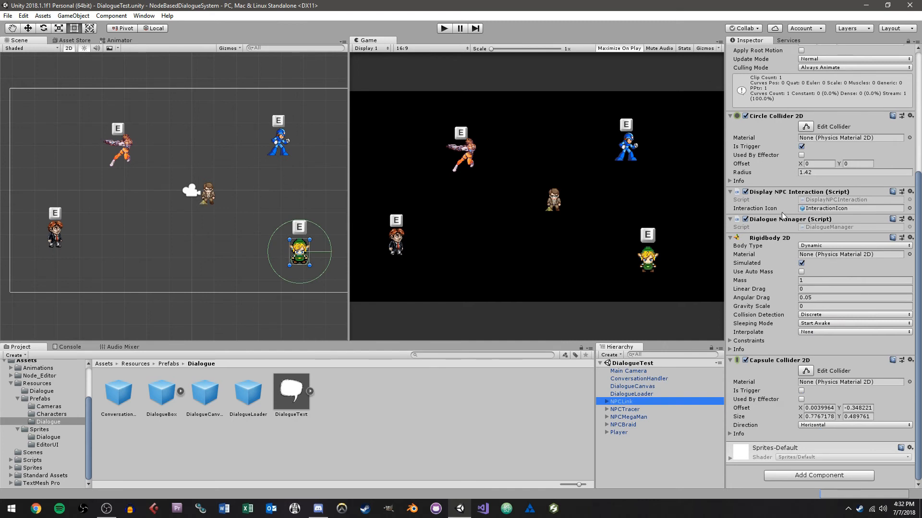
Step: Review NPCLink's components and choose Character as its tag
{"action": "scroll", "coordinate": [774, 220], "scroll_direction": "up", "scroll_amount": 1}
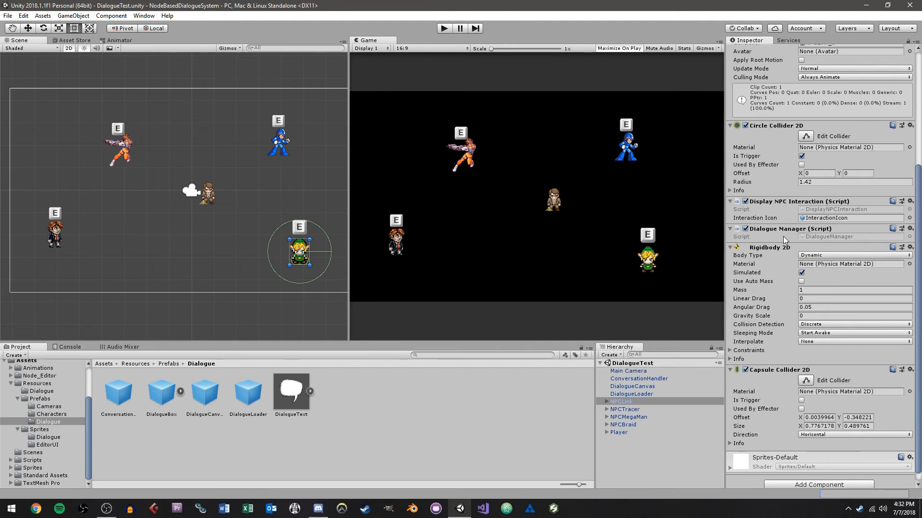
{"action": "scroll", "coordinate": [780, 237], "scroll_direction": "up", "scroll_amount": 8}
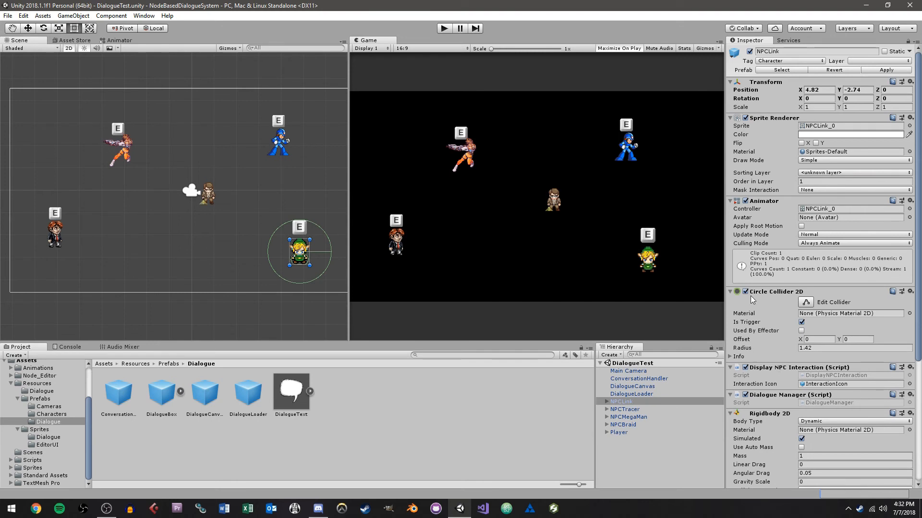
{"action": "left_click", "coordinate": [788, 62]}
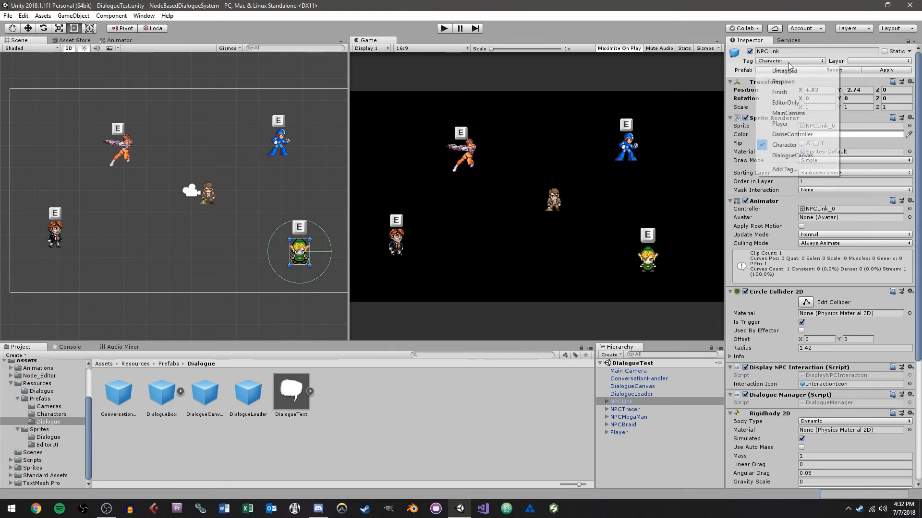
{"action": "left_click", "coordinate": [806, 143]}
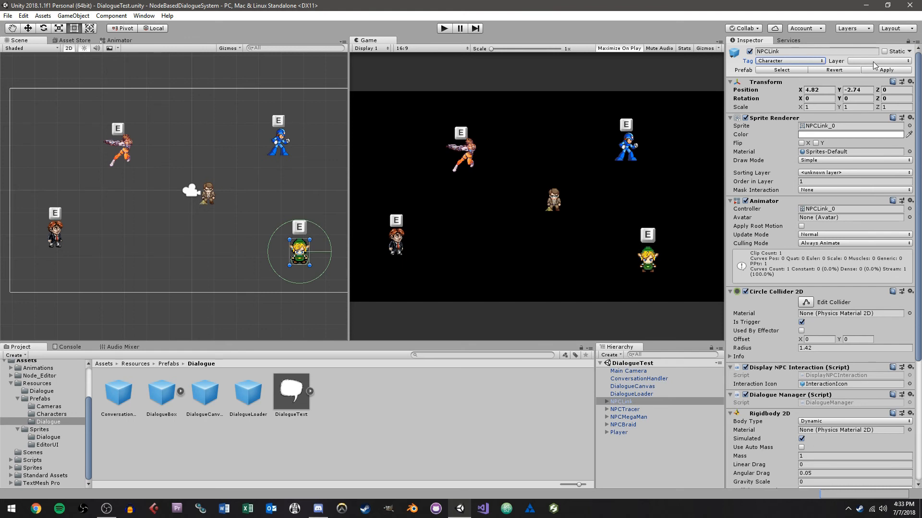
Step: Choose Player as the Player object's tag and review its components through the Dialogue Manager and Player To NPC Interaction scripts
{"action": "left_click", "coordinate": [637, 433]}
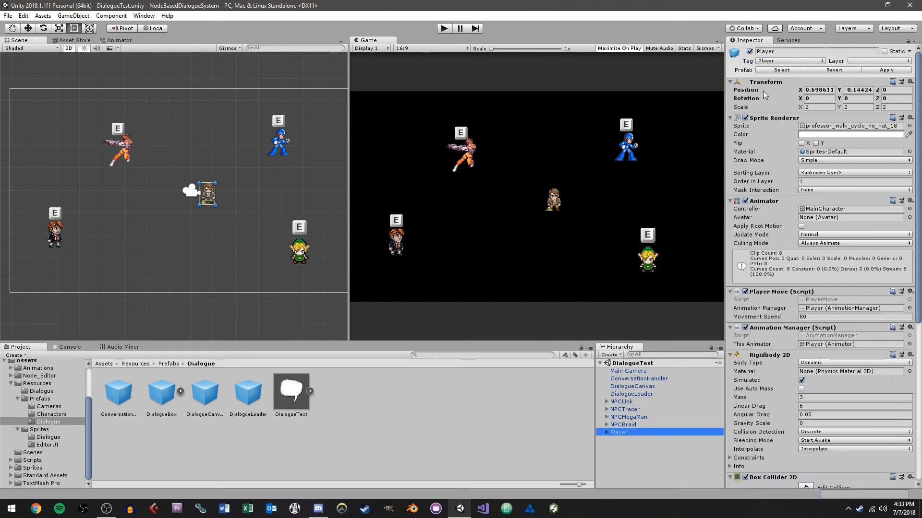
{"action": "left_click", "coordinate": [779, 61]}
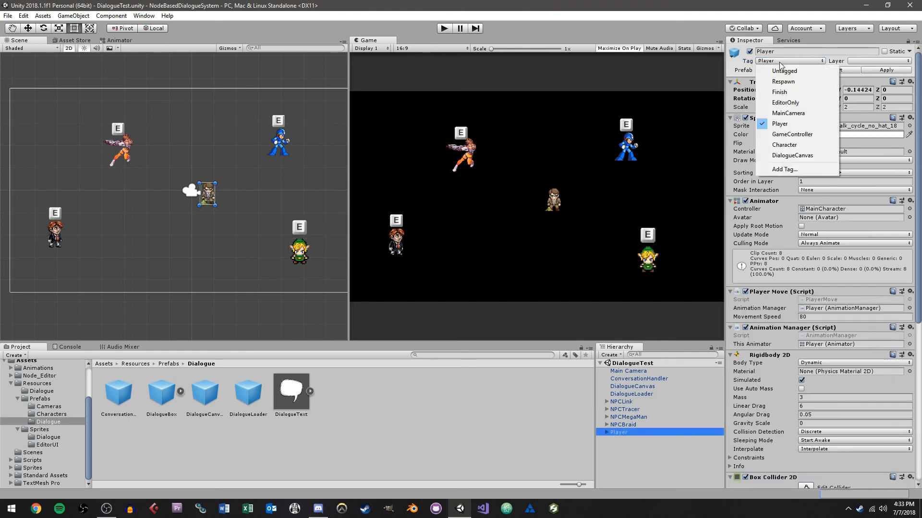
{"action": "left_click", "coordinate": [810, 123]}
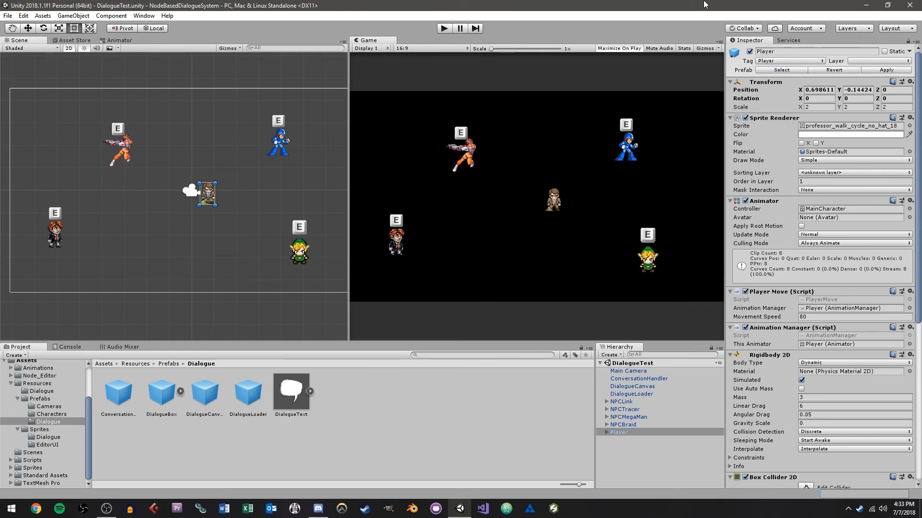
{"action": "scroll", "coordinate": [774, 328], "scroll_direction": "down", "scroll_amount": 5}
{"action": "scroll", "coordinate": [773, 327], "scroll_direction": "down", "scroll_amount": 6}
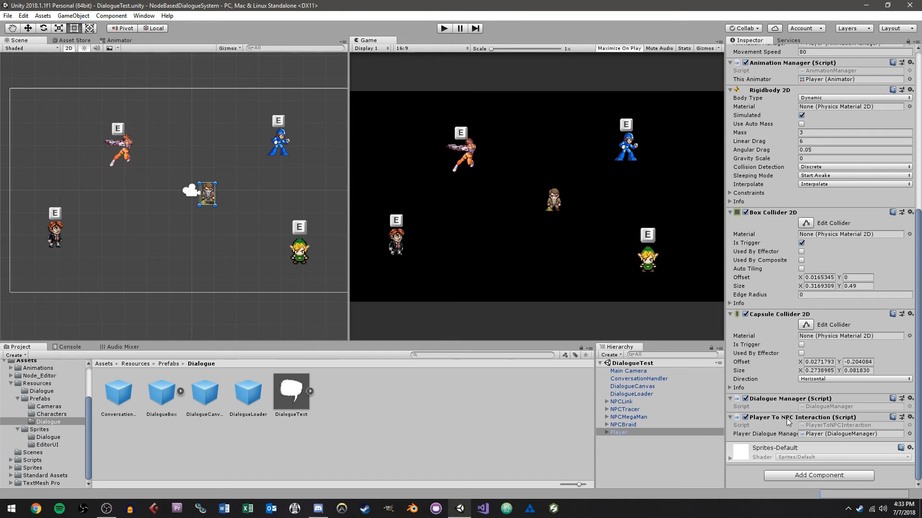
Step: Choose DialogueCanvas as the tag of the scene's DialogueCanvas object
{"action": "left_click", "coordinate": [672, 386]}
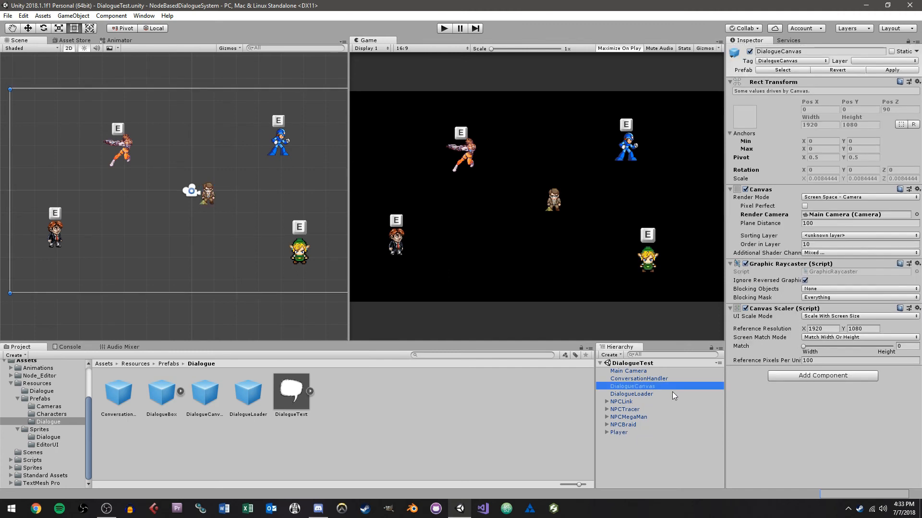
{"action": "left_click", "coordinate": [807, 62]}
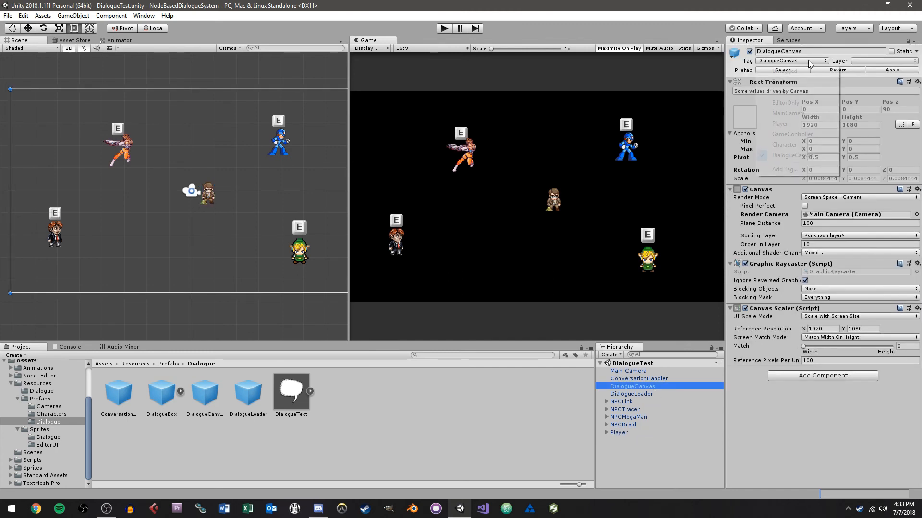
{"action": "left_click", "coordinate": [793, 156]}
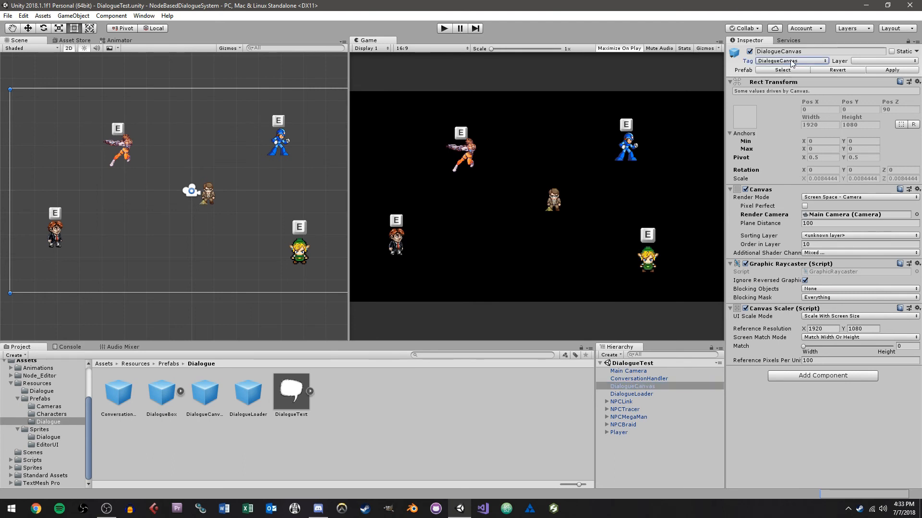
Step: Inspect DialogueCanvas's Render Camera reference, the scene's Main Camera and its prefab in the Resources/Prefabs/Cameras folder
{"action": "left_click", "coordinate": [644, 392]}
{"action": "left_click", "coordinate": [646, 386]}
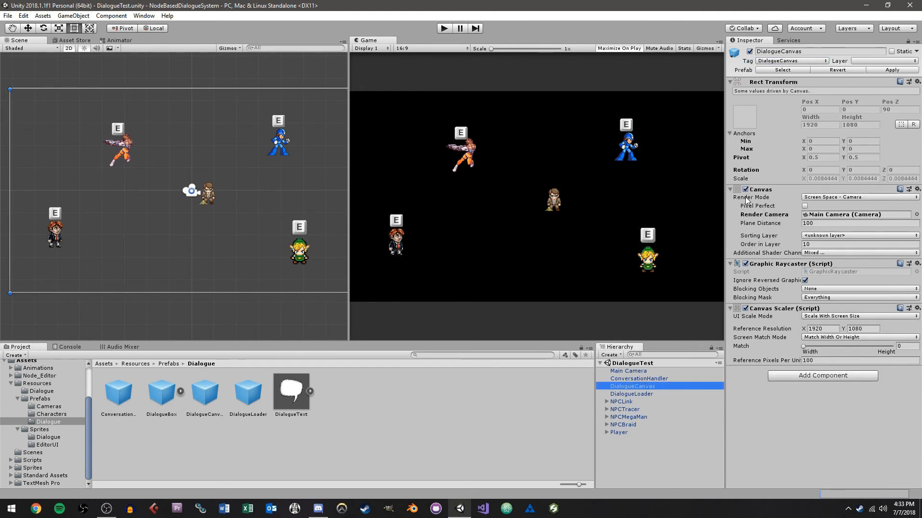
{"action": "left_click", "coordinate": [771, 215]}
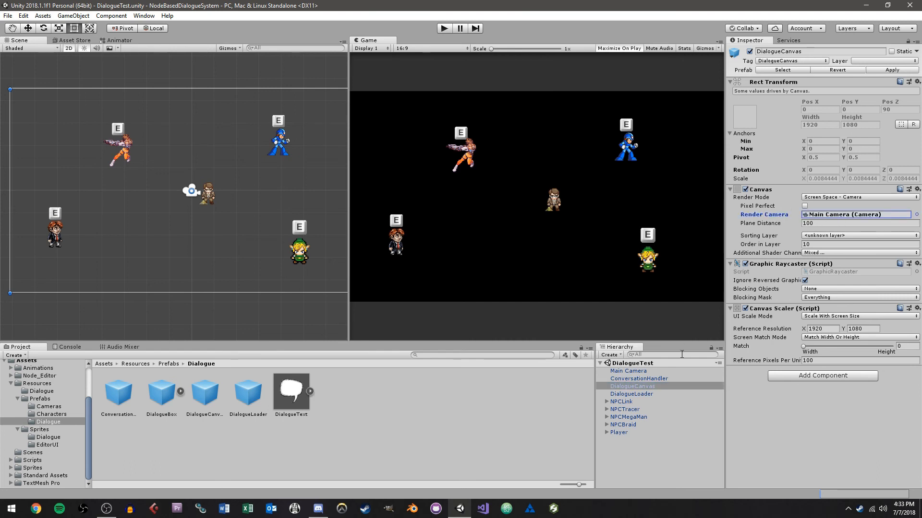
{"action": "left_click", "coordinate": [662, 372]}
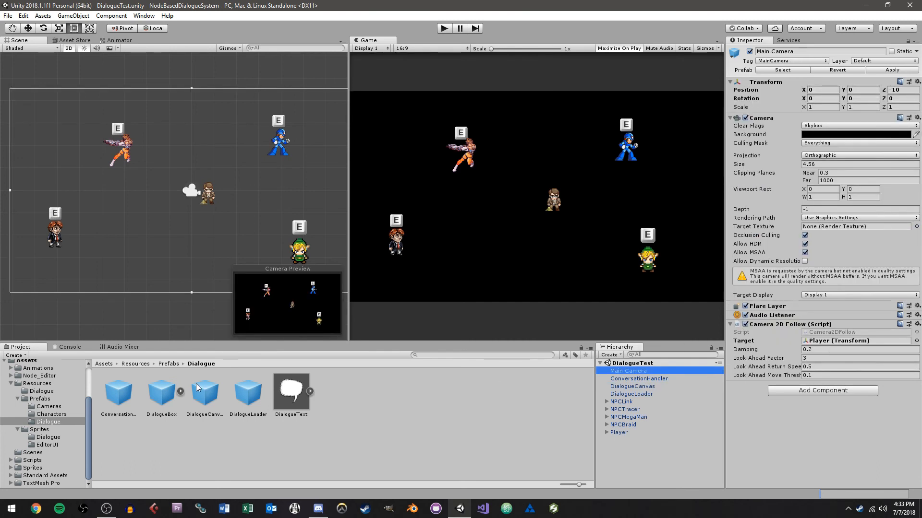
{"action": "left_click", "coordinate": [46, 407]}
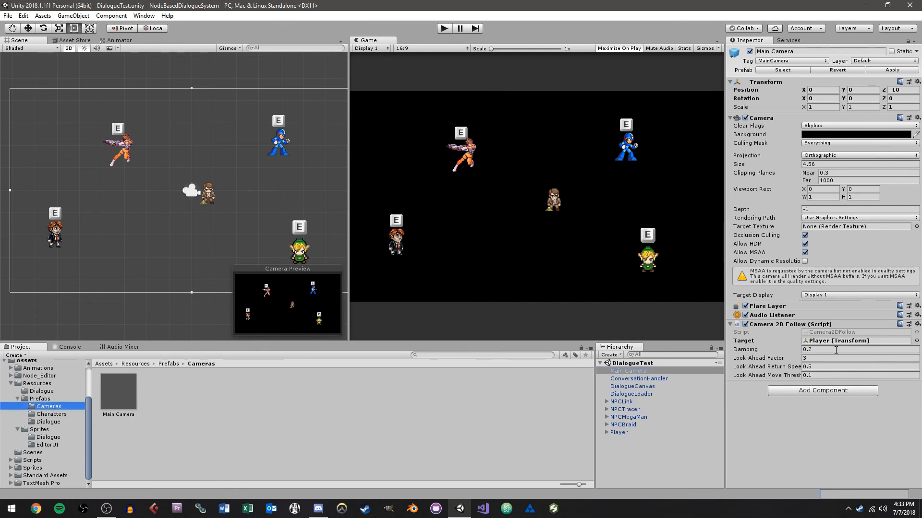
{"action": "left_click", "coordinate": [634, 387]}
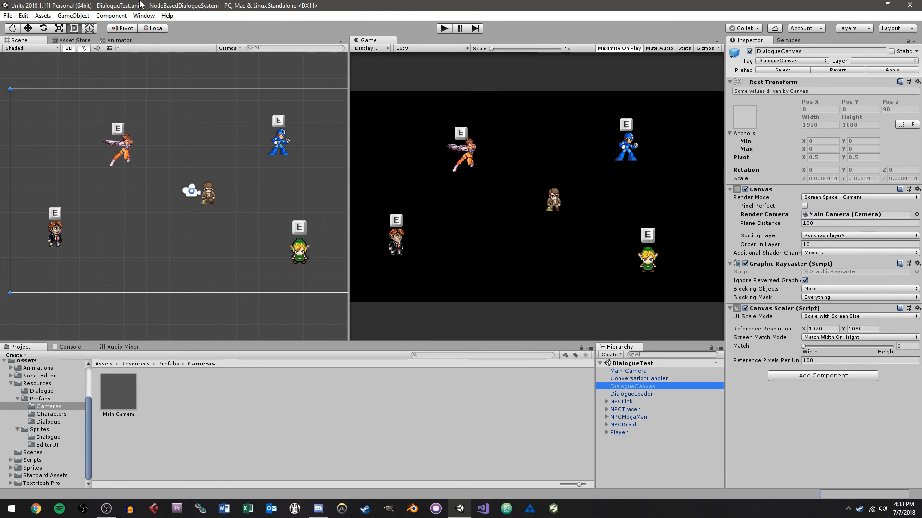
Step: Look through the Player, NPCTracer, NPCLink and ConversationHandler objects in the scene hierarchy
{"action": "left_click", "coordinate": [645, 431]}
{"action": "left_click", "coordinate": [643, 410]}
{"action": "left_click", "coordinate": [641, 402]}
{"action": "left_click", "coordinate": [640, 379]}
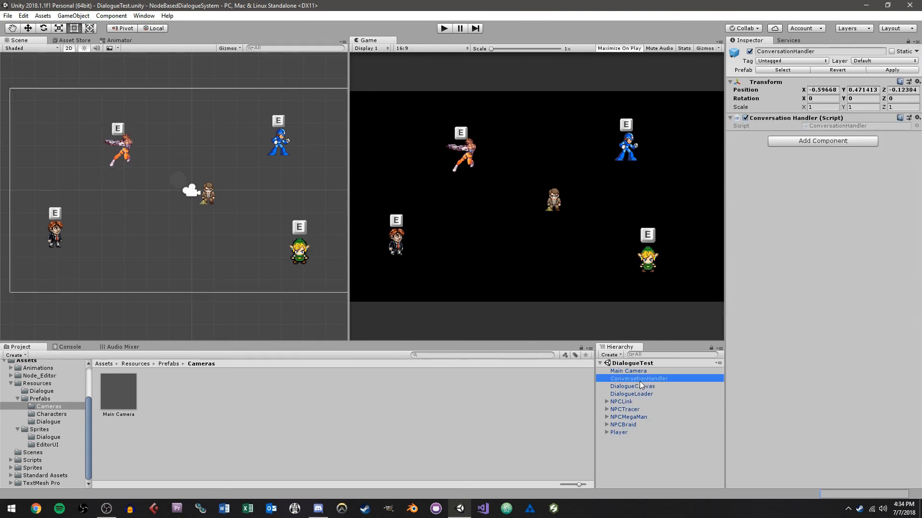
{"action": "left_click", "coordinate": [145, 16]}
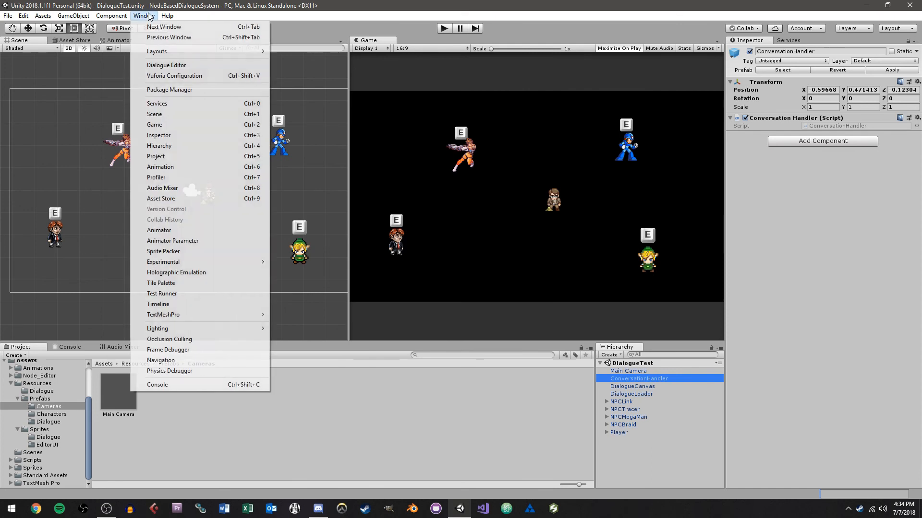
{"action": "left_click", "coordinate": [146, 17]}
{"action": "left_click", "coordinate": [147, 16]}
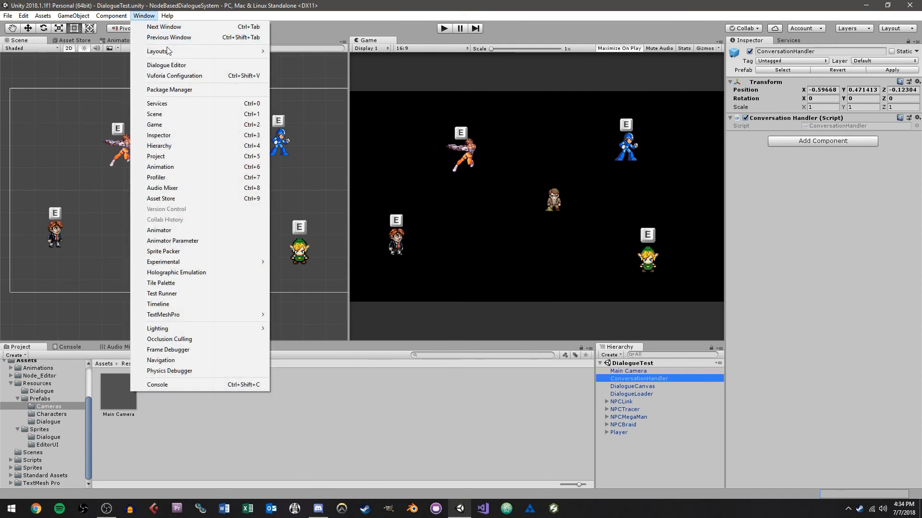
{"action": "left_click", "coordinate": [147, 16]}
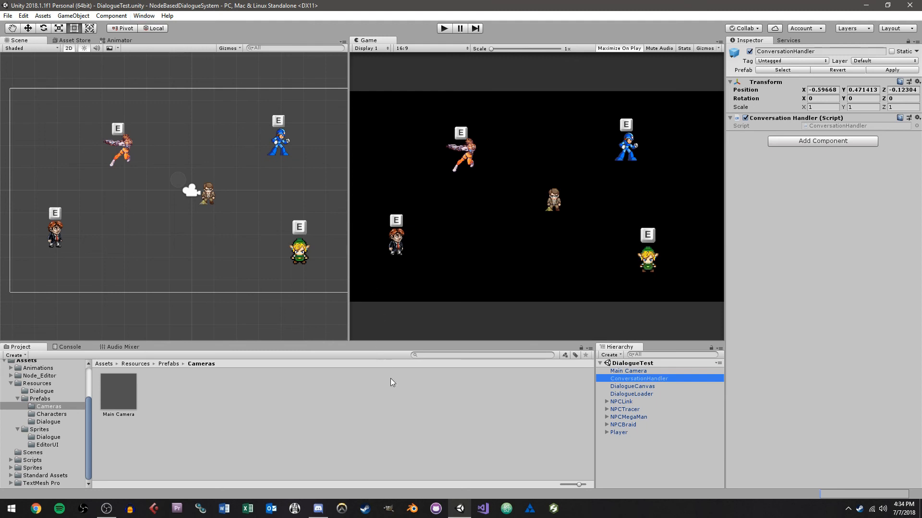
{"action": "left_click", "coordinate": [401, 430]}
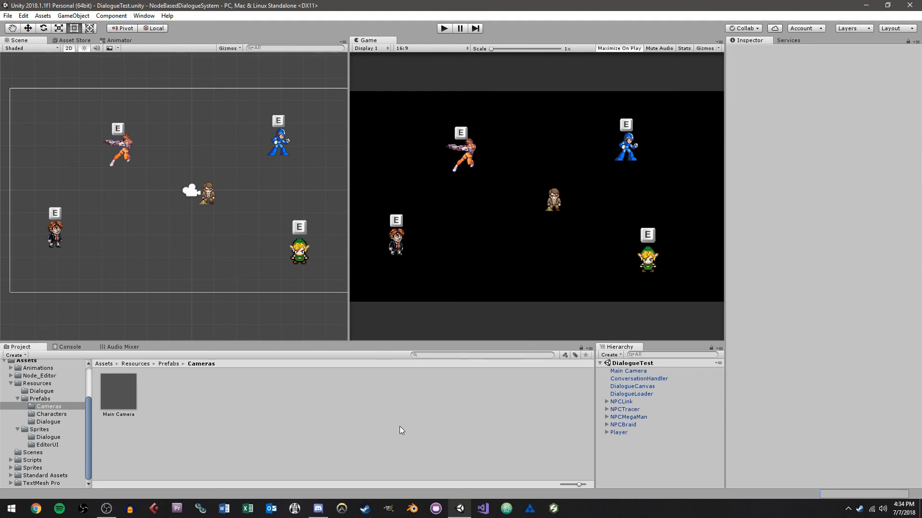